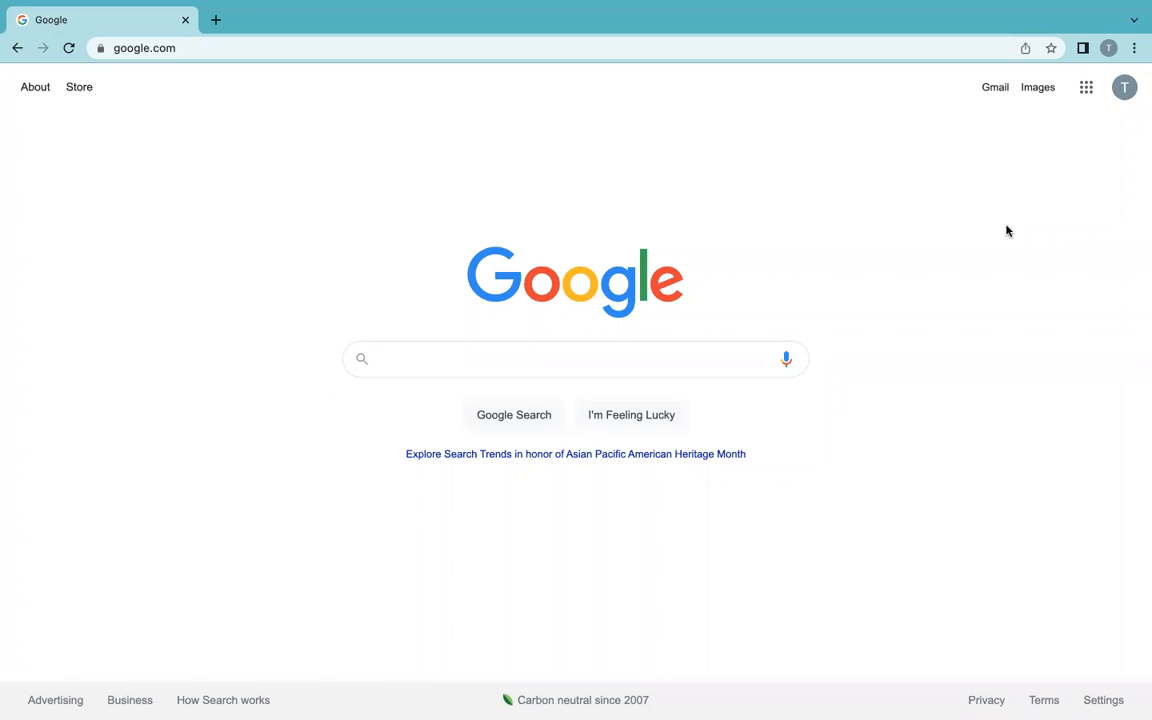
Open Google Calendar from the Google home page.
left_click(1084, 93)
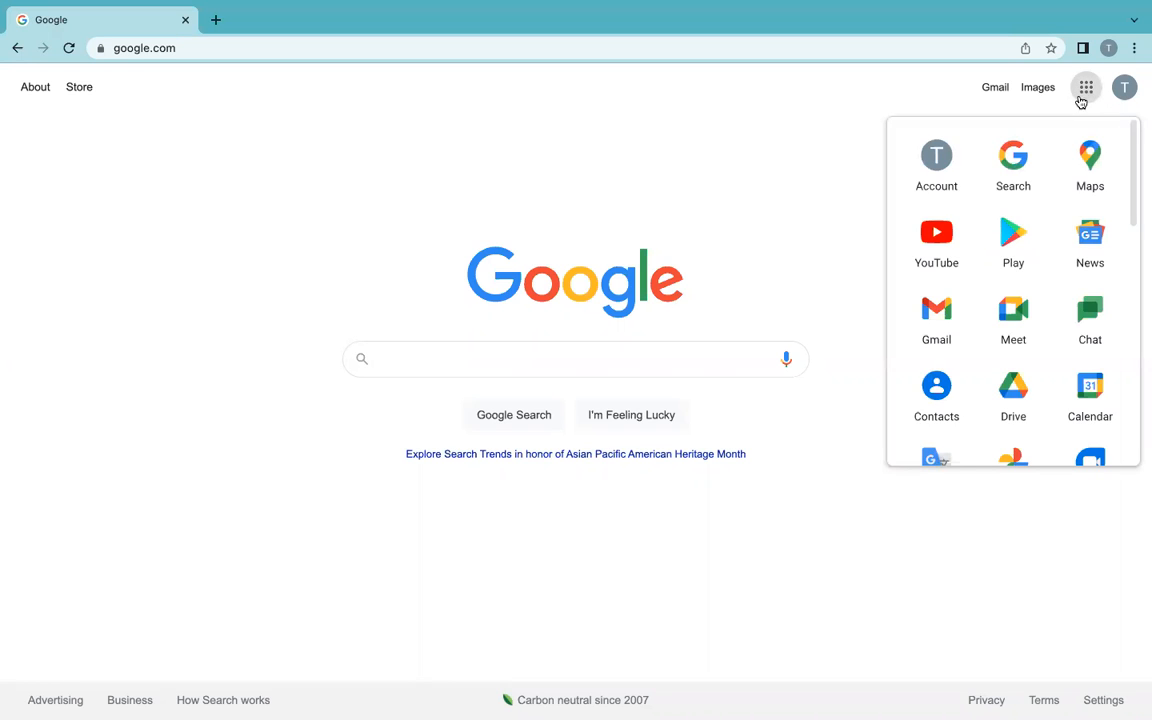
left_click(1079, 400)
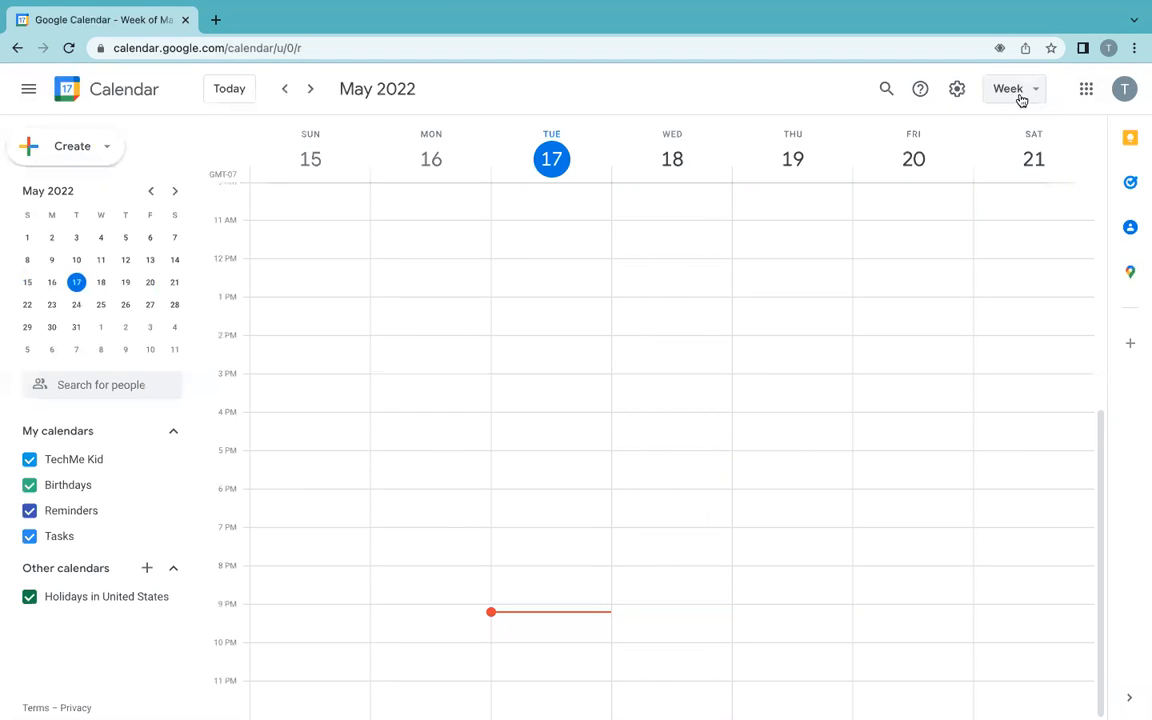
Preview the calendar in Day, Month and Year views, and return to the Week view.
left_click(1019, 88)
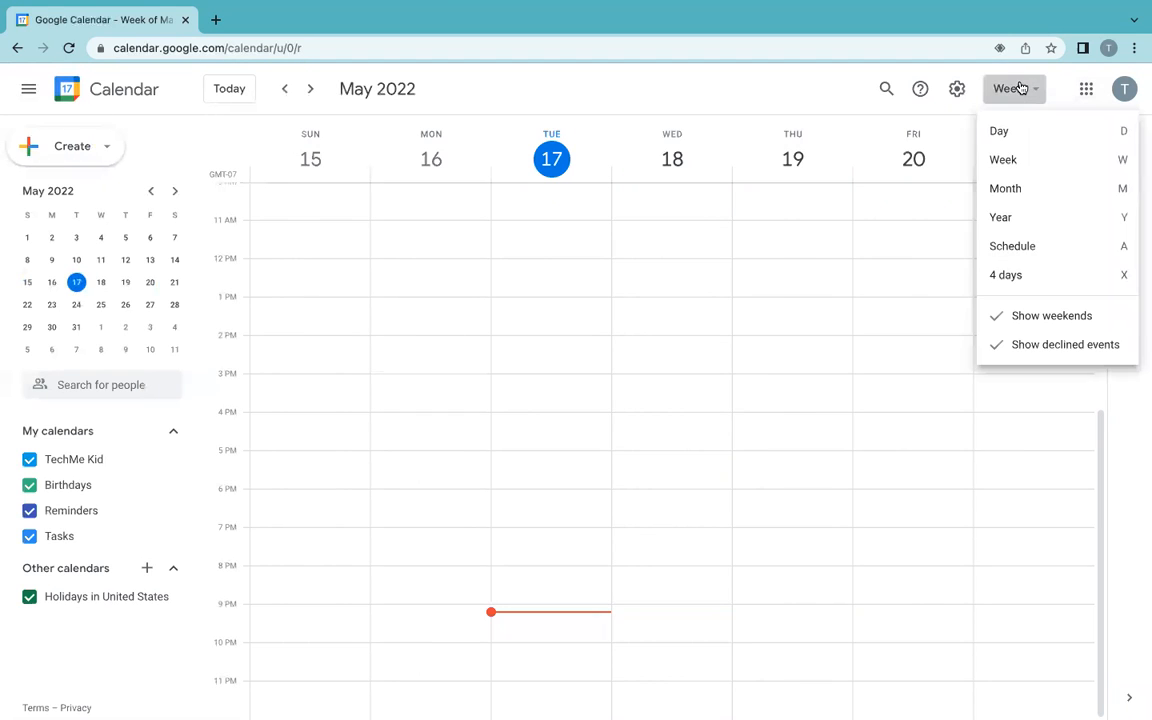
left_click(1027, 137)
left_click(1015, 93)
left_click(1014, 94)
left_click(1013, 92)
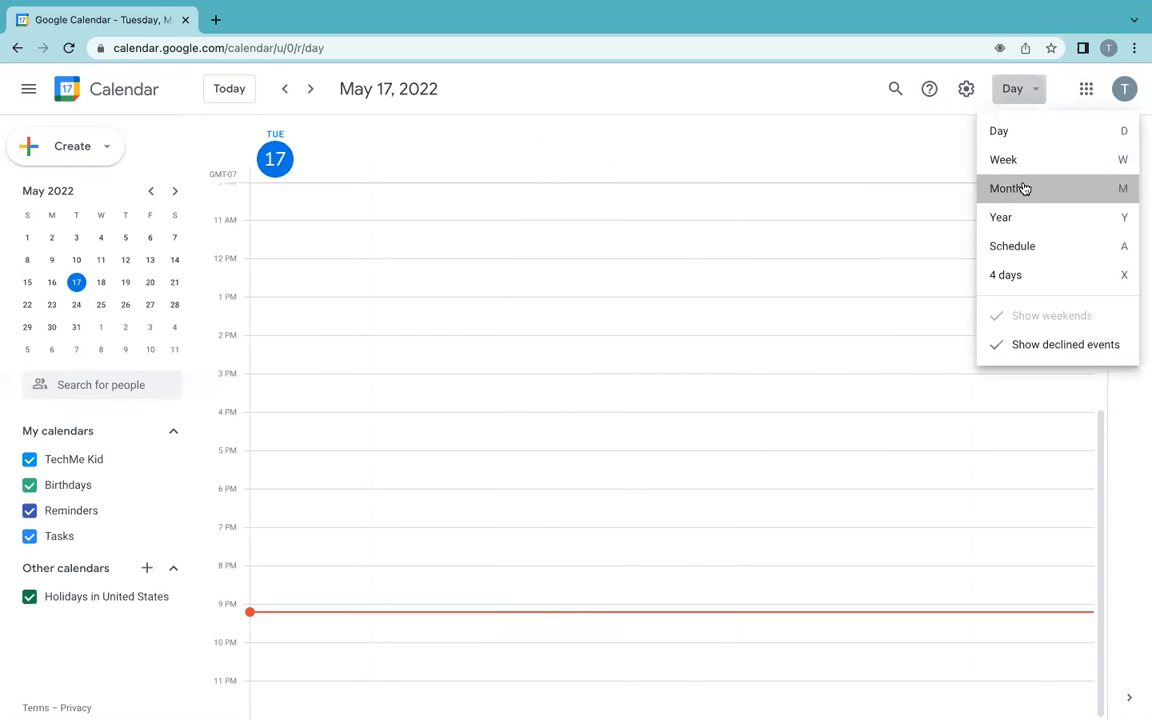
left_click(1023, 187)
left_click(1024, 95)
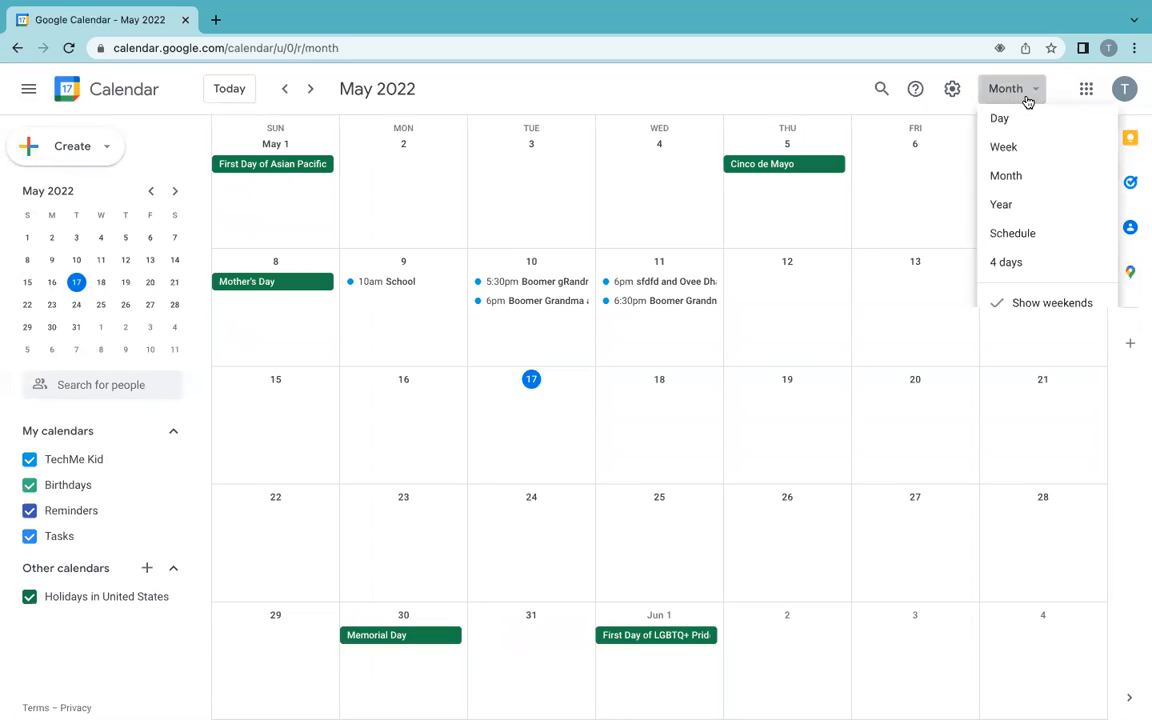
left_click(1051, 217)
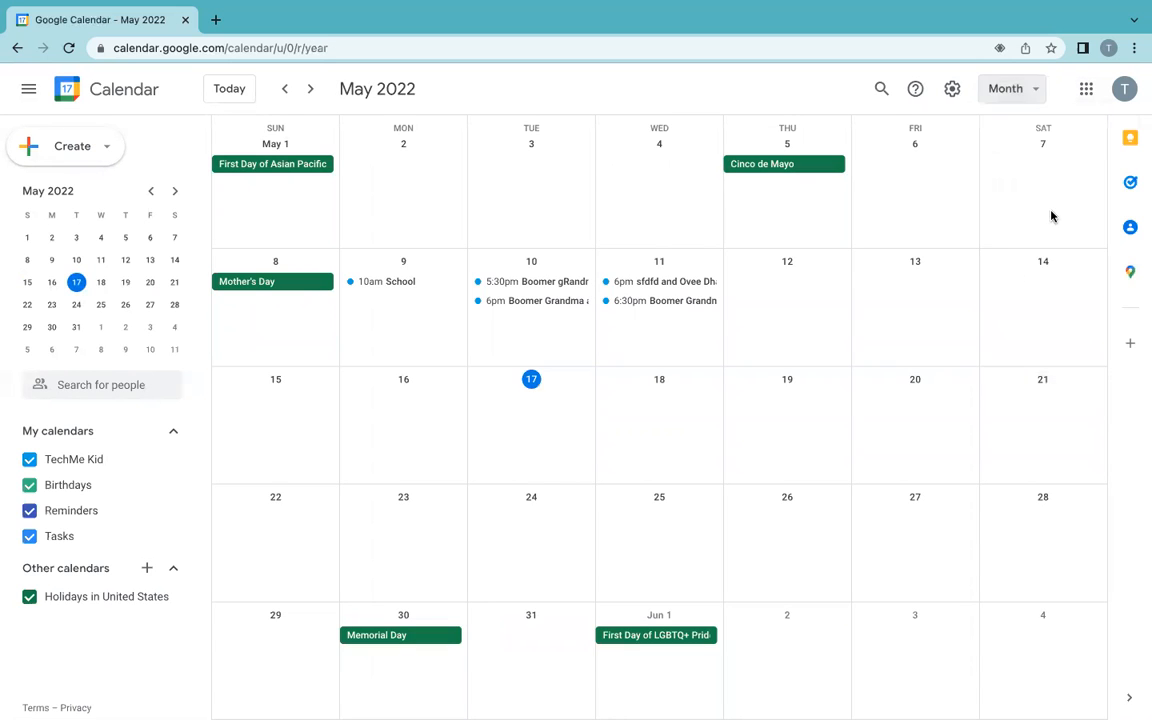
left_click(1009, 93)
left_click(1008, 157)
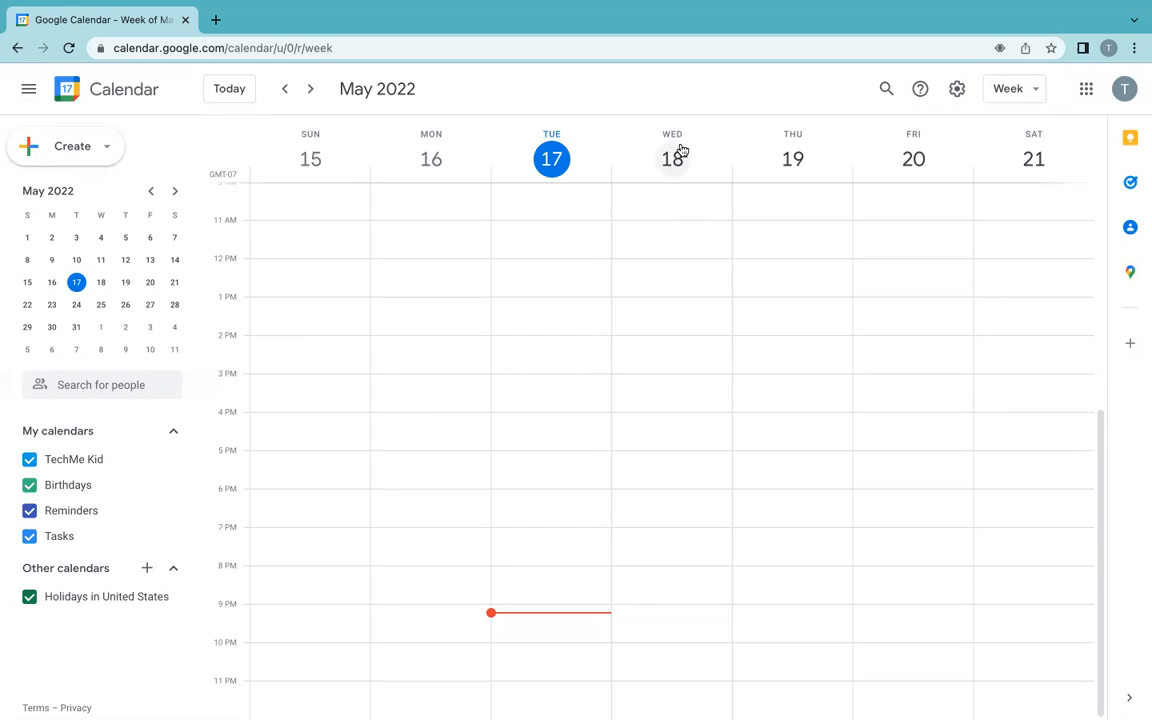
Create a new event on Wednesday, May 18 in the 9 AM slot.
scroll(659, 307, "up", 5)
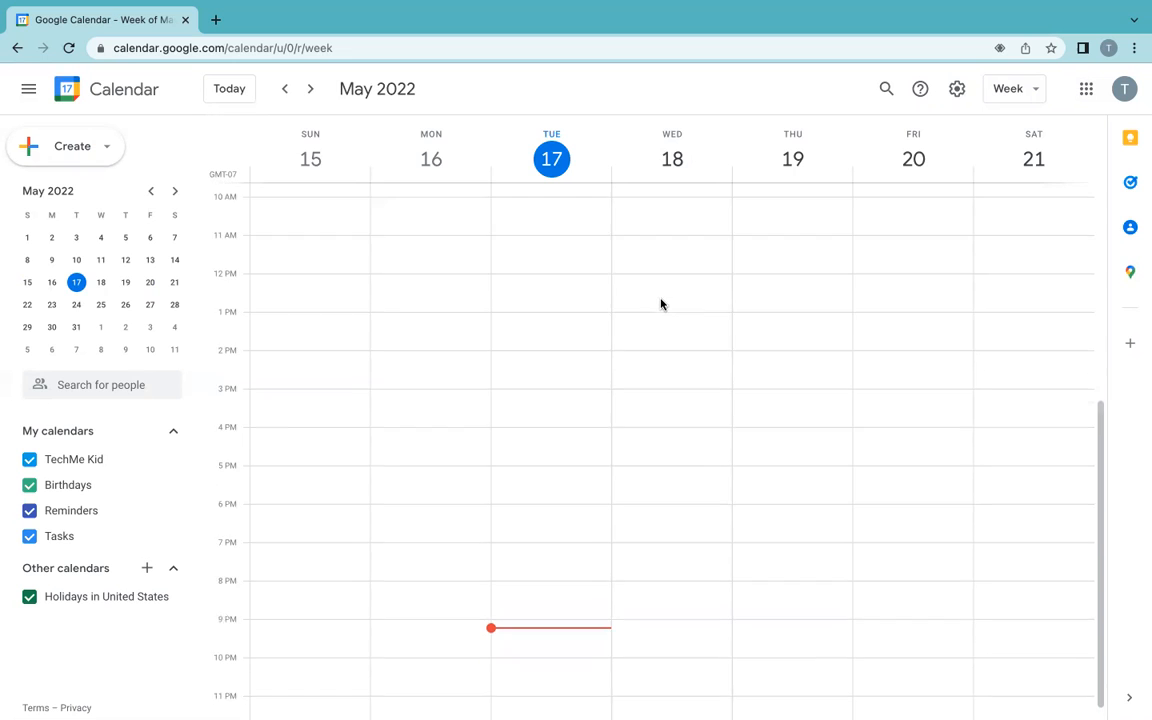
scroll(693, 246, "up", 2)
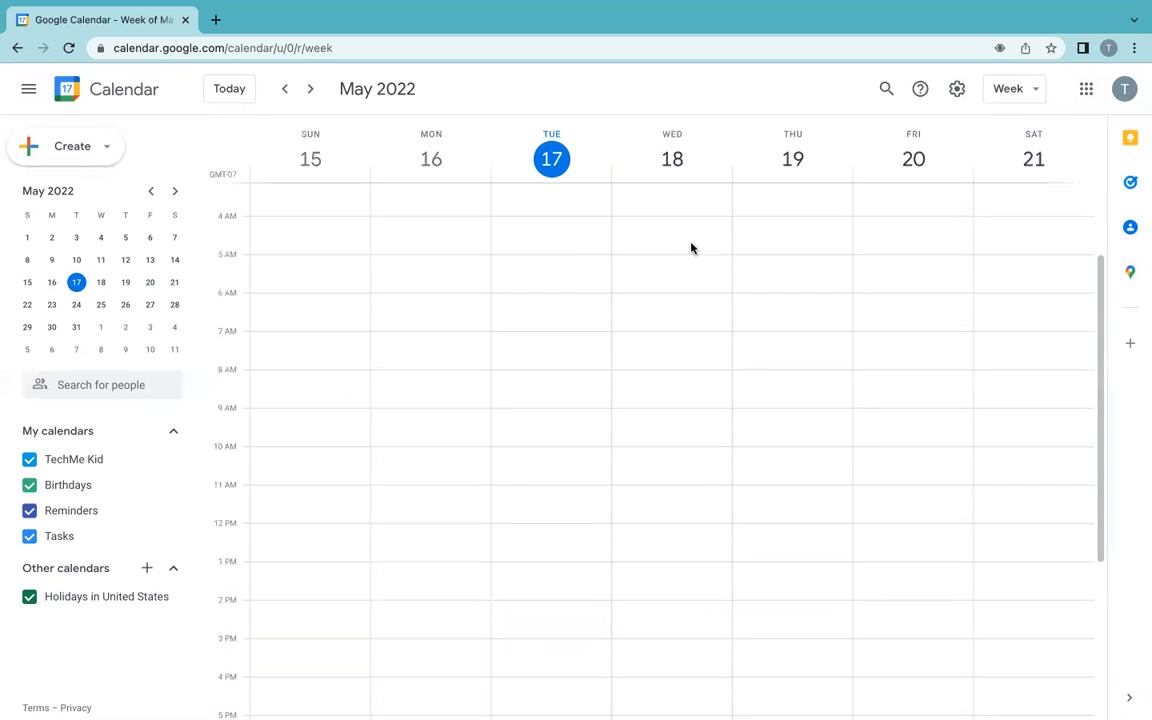
scroll(691, 248, "down", 4)
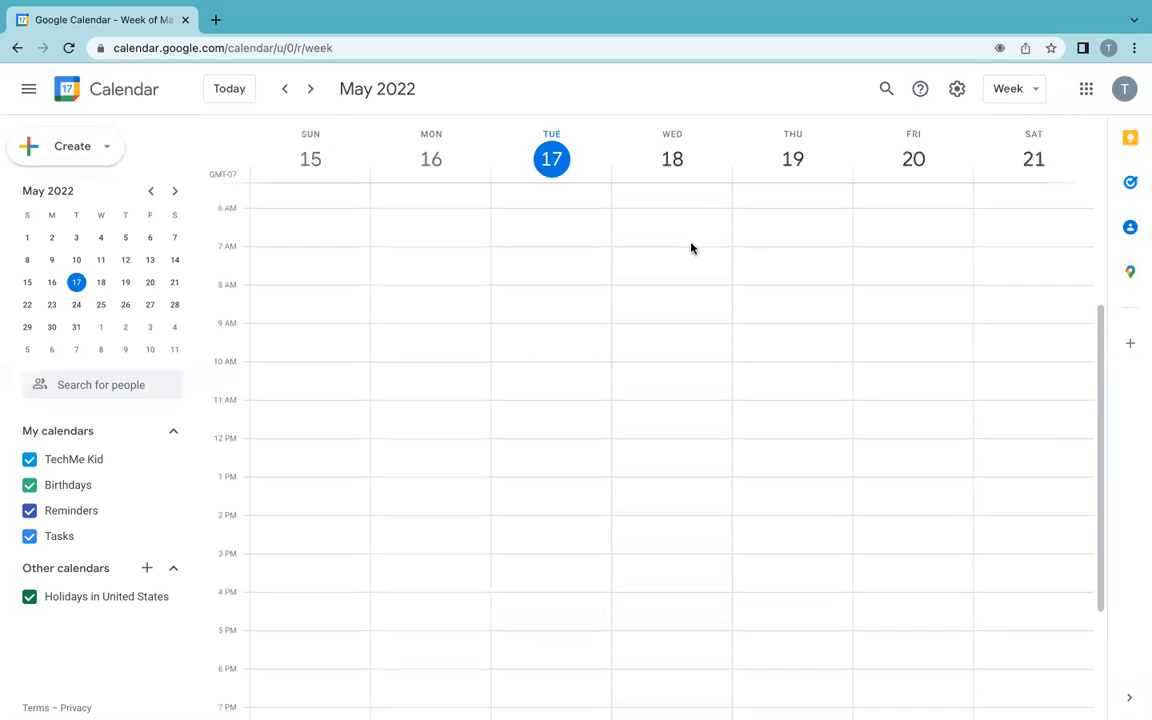
left_click(672, 328)
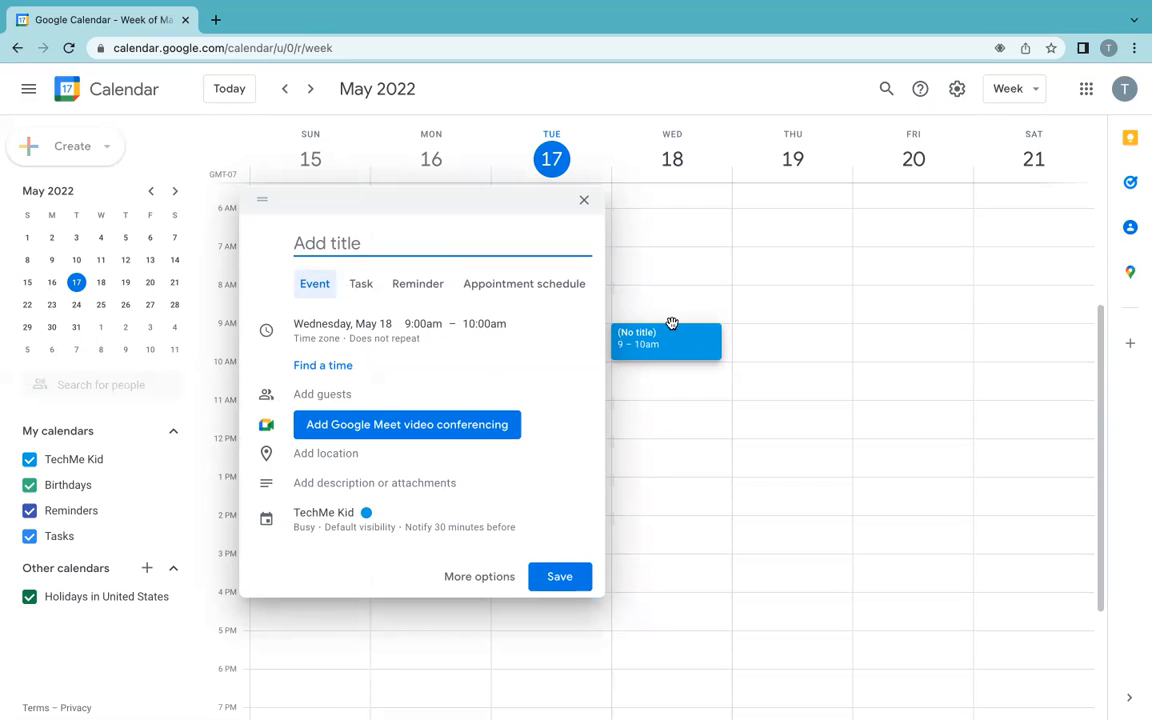
Set the new event's start time to 3:02am.
left_click(424, 324)
scroll(470, 408, "up", 3)
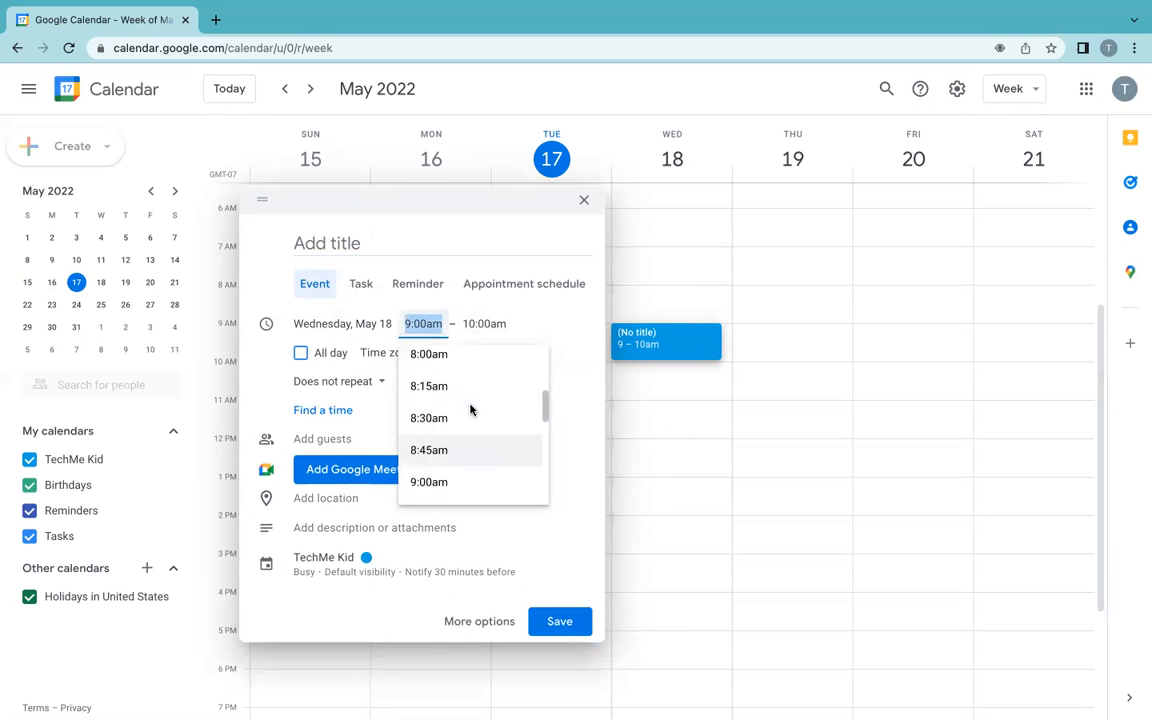
scroll(470, 408, "down", 3)
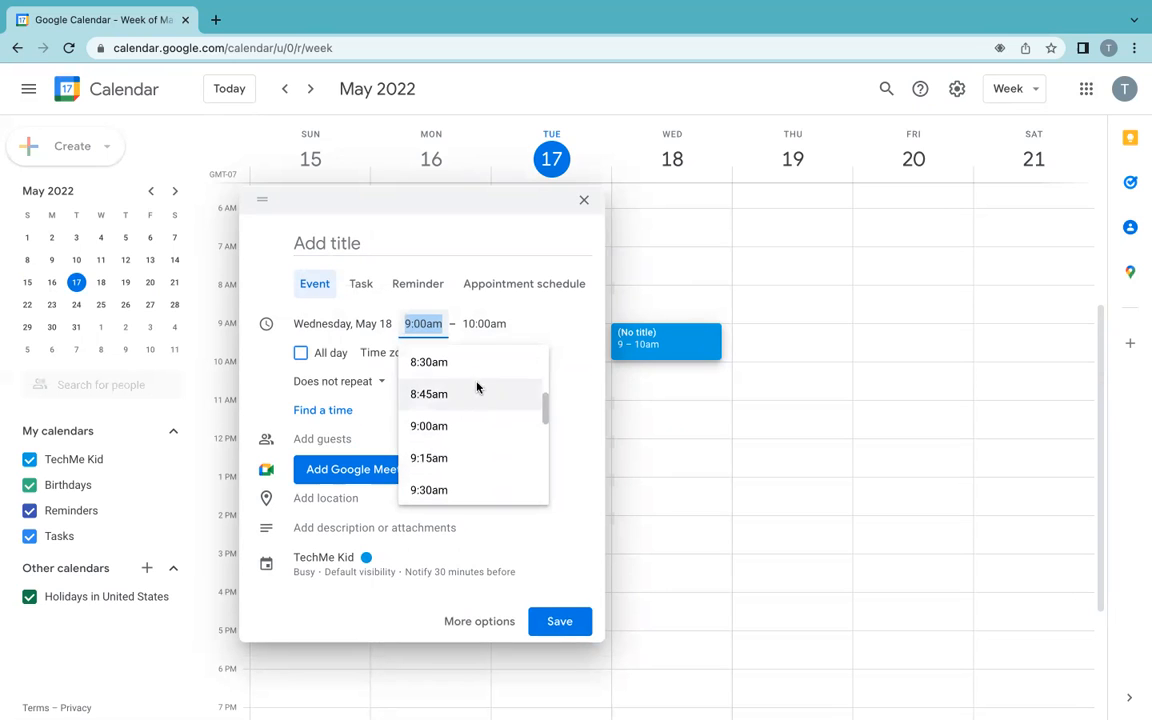
left_click(421, 319)
key("BackSpace")
key("BackSpace")
key("BackSpace")
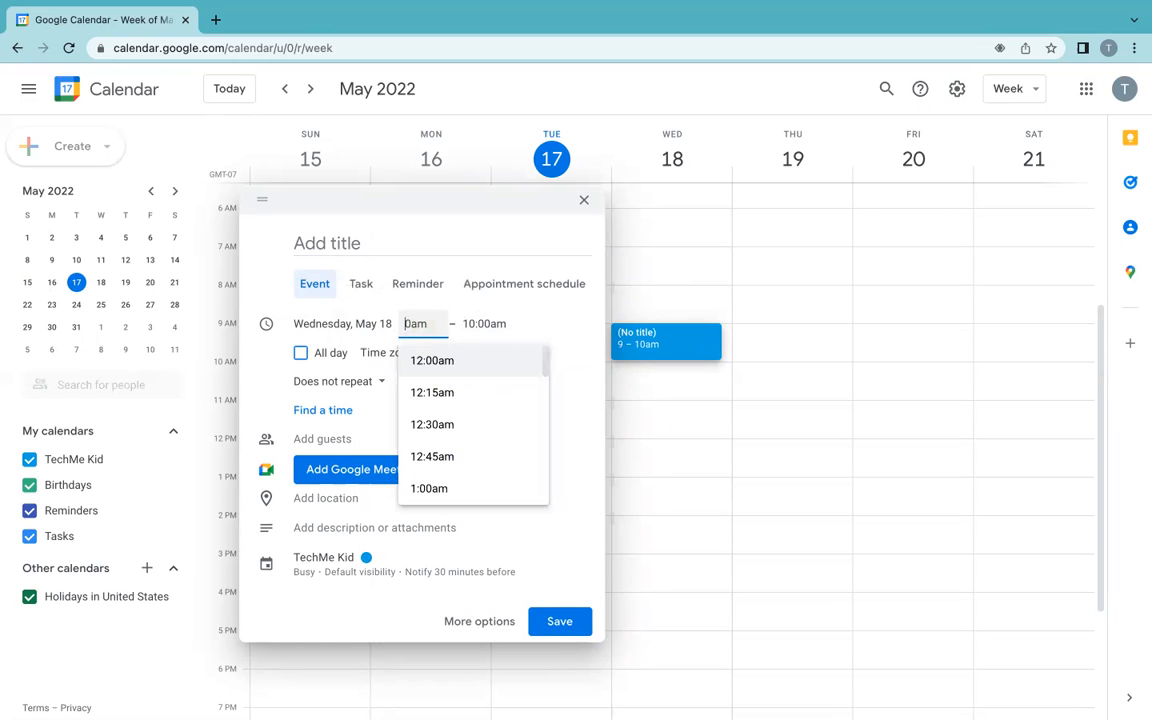
type("3")
type(":0")
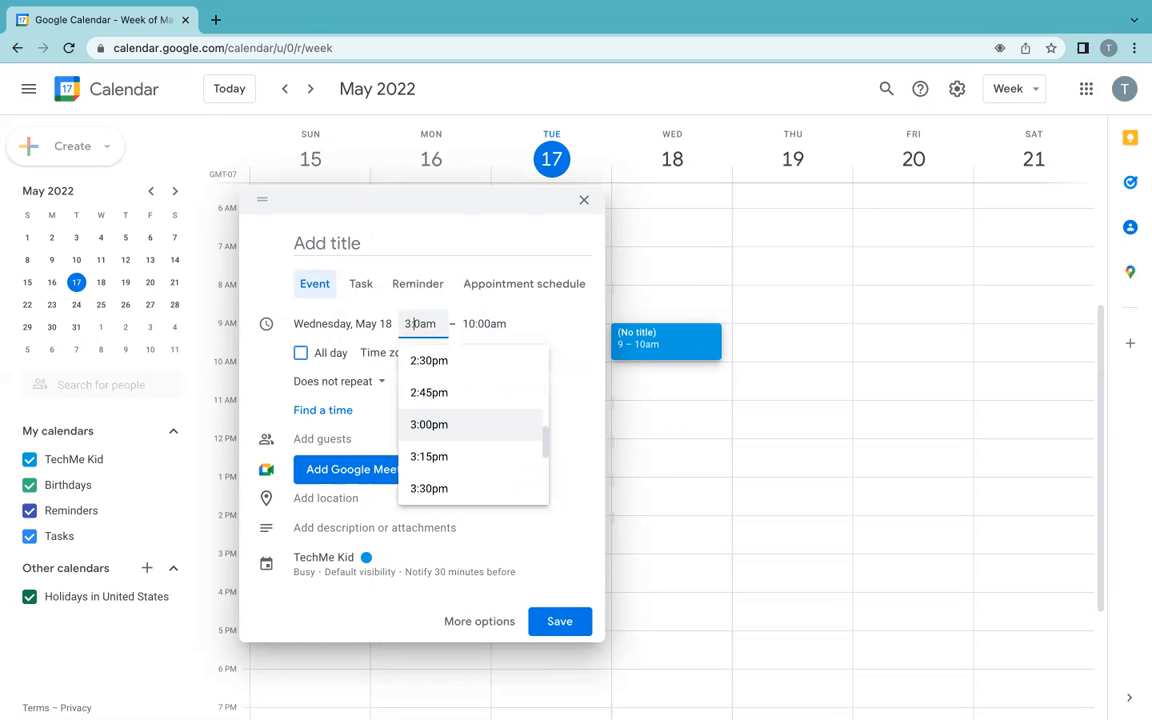
type("2")
left_click(548, 316)
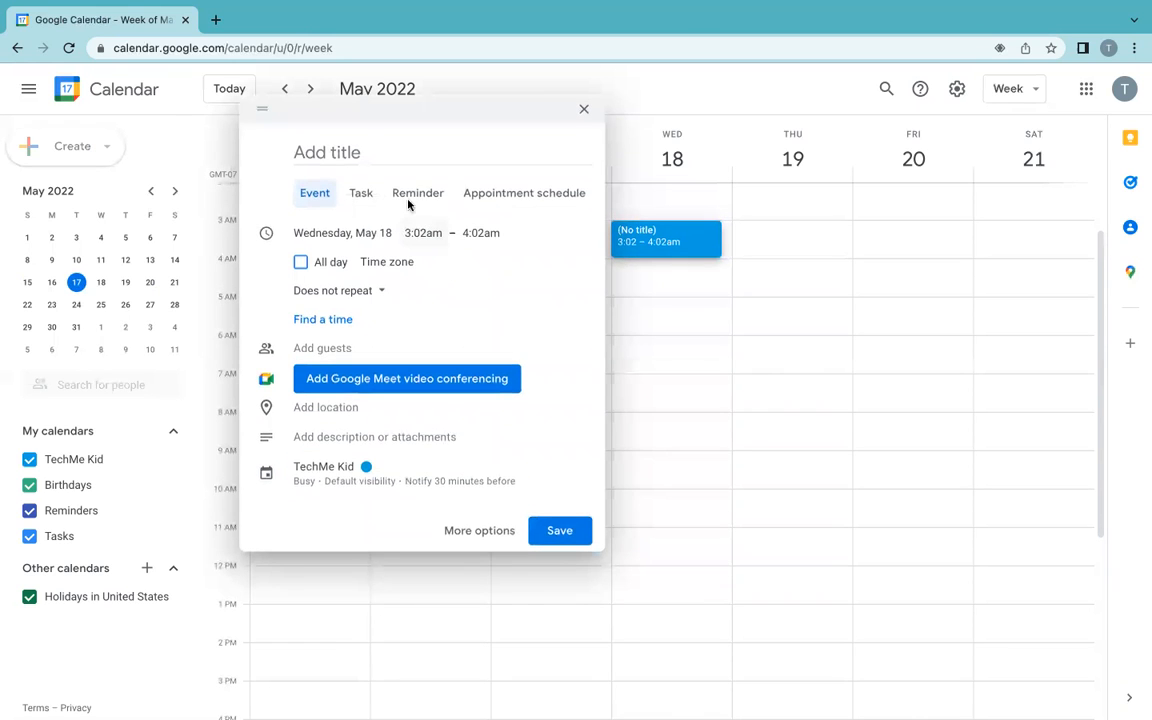
Set the event's start time to 11:45am and title it "Computers Class".
left_click(417, 232)
scroll(432, 356, "down", 3)
scroll(435, 356, "down", 6)
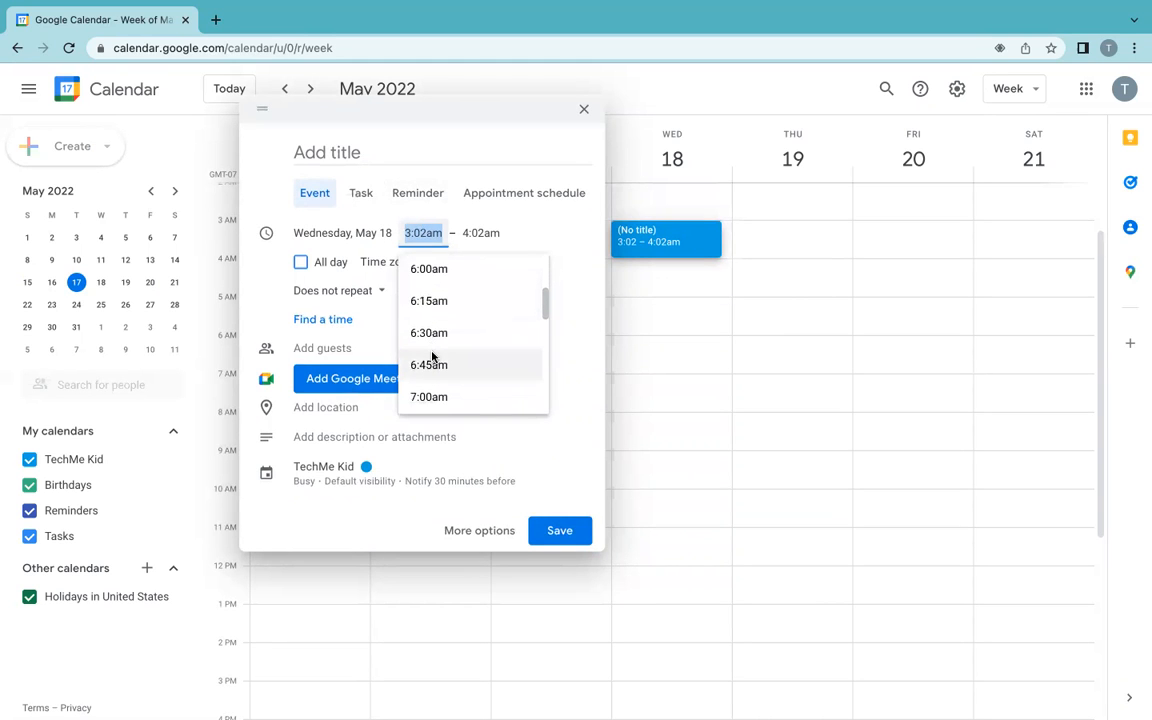
scroll(437, 358, "down", 4)
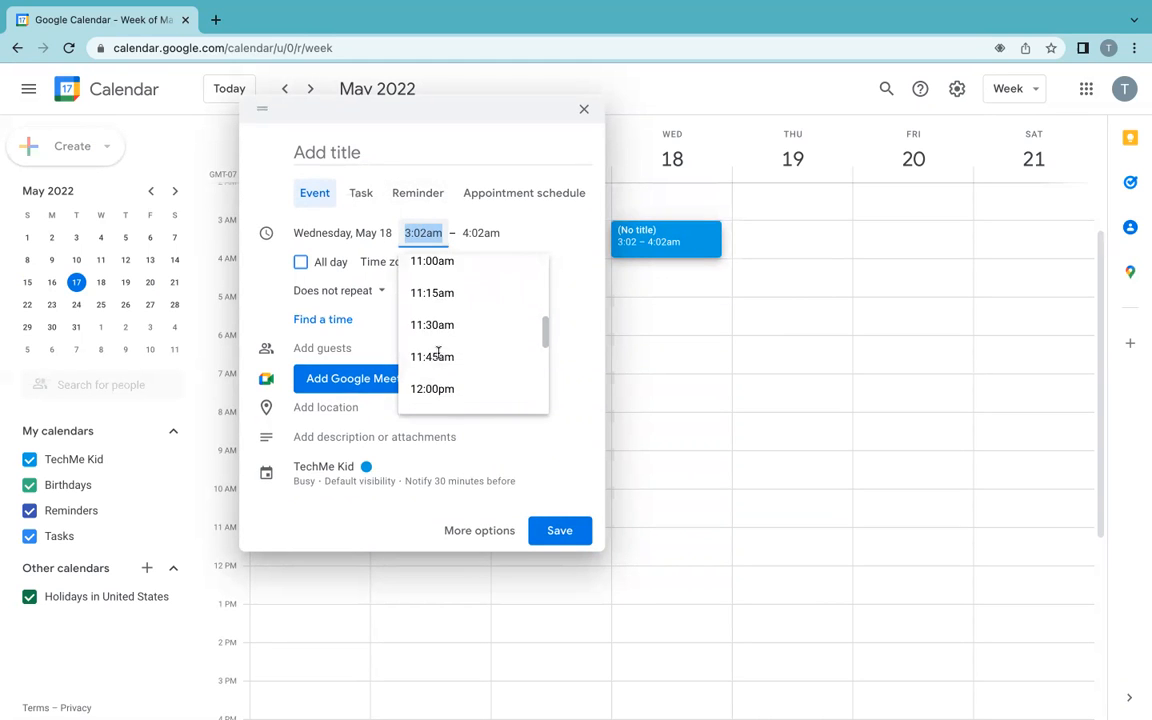
left_click(440, 357)
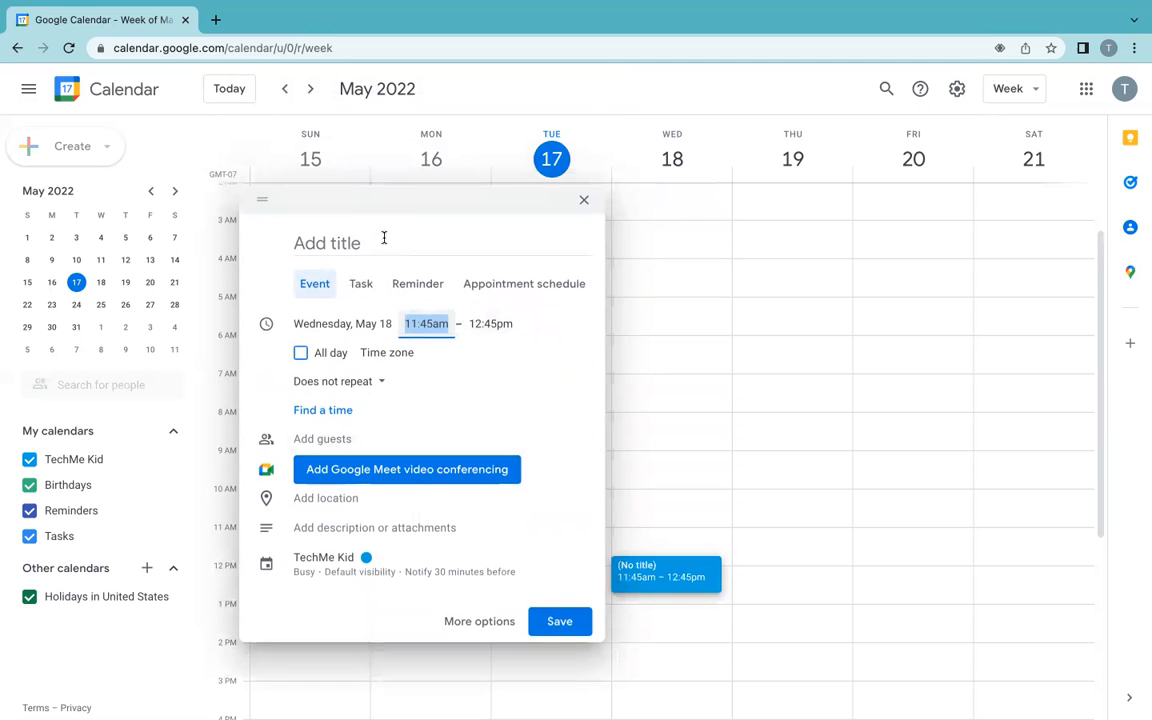
left_click(383, 240)
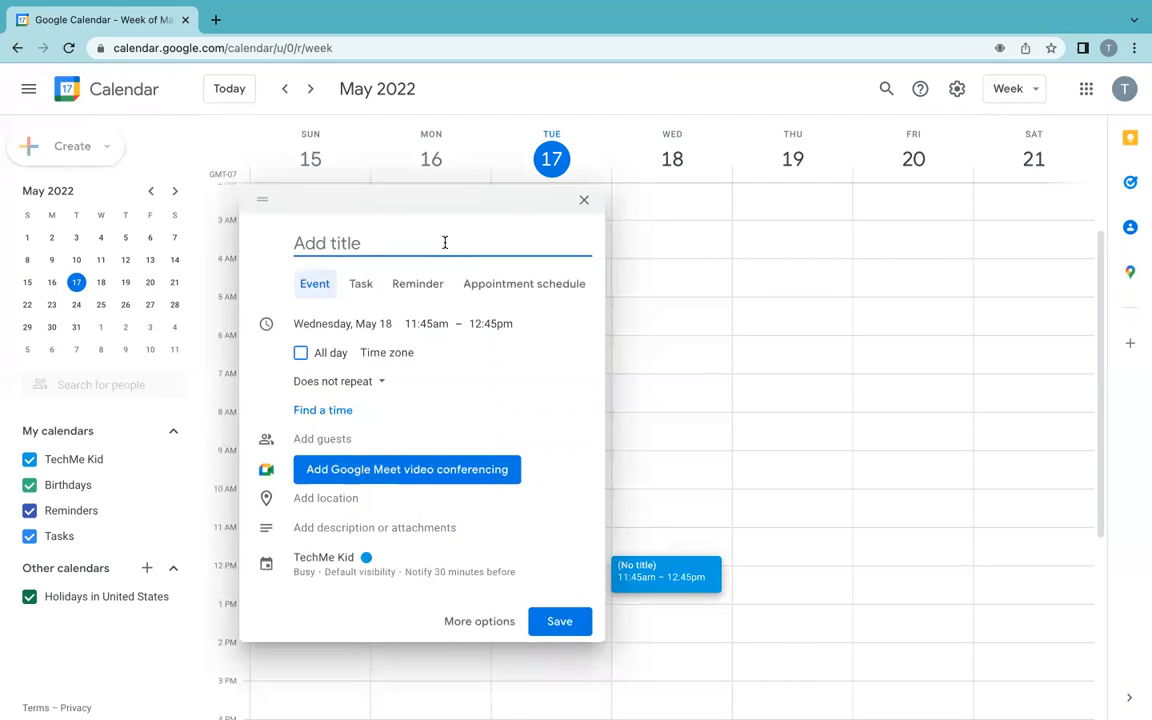
type("Computers Class")
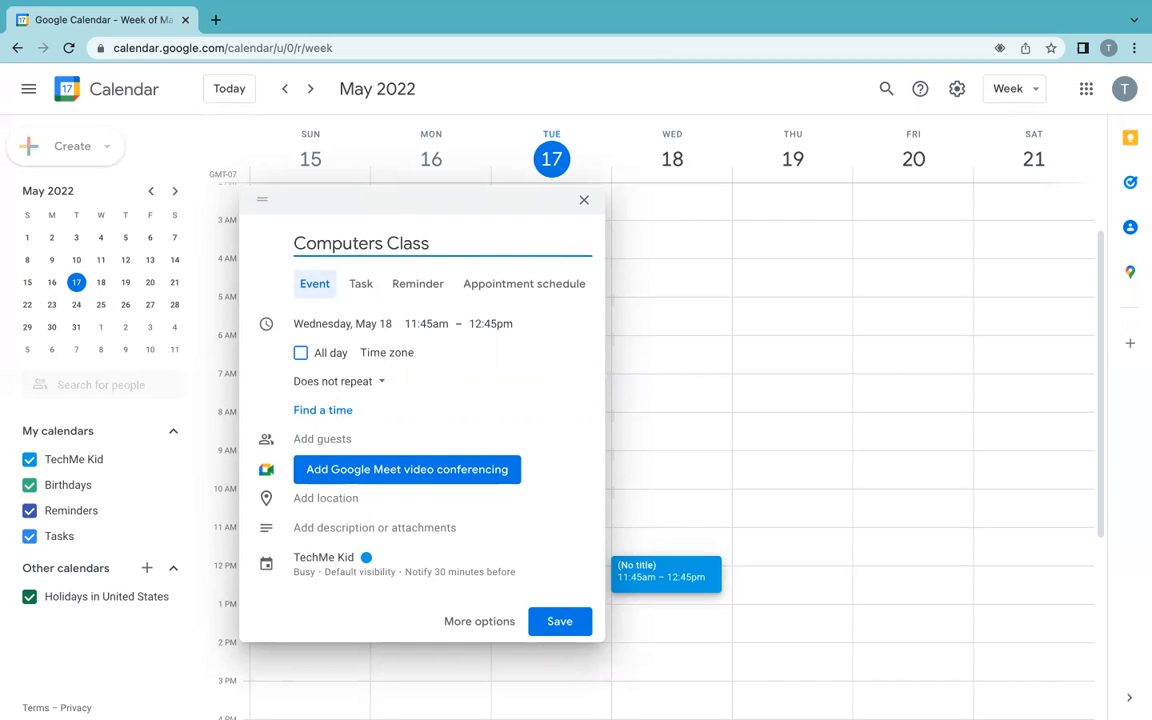
Try the event's All day option, turn it back off, and review the date and time choices.
left_click(350, 324)
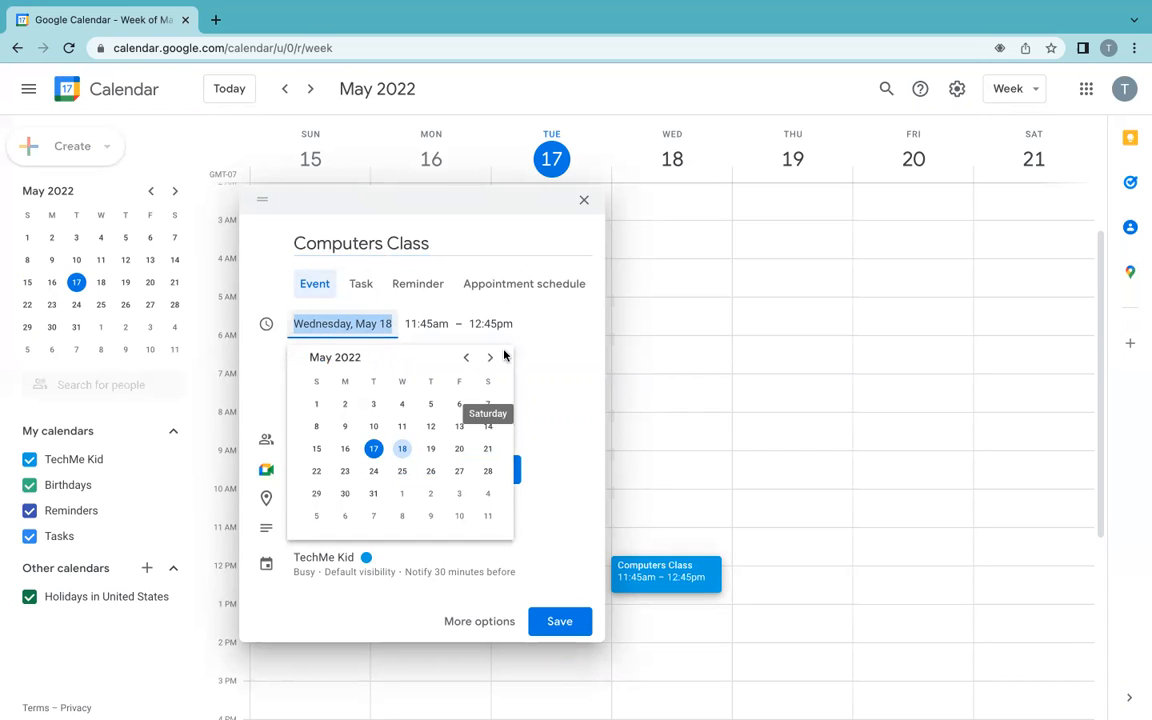
left_click(540, 363)
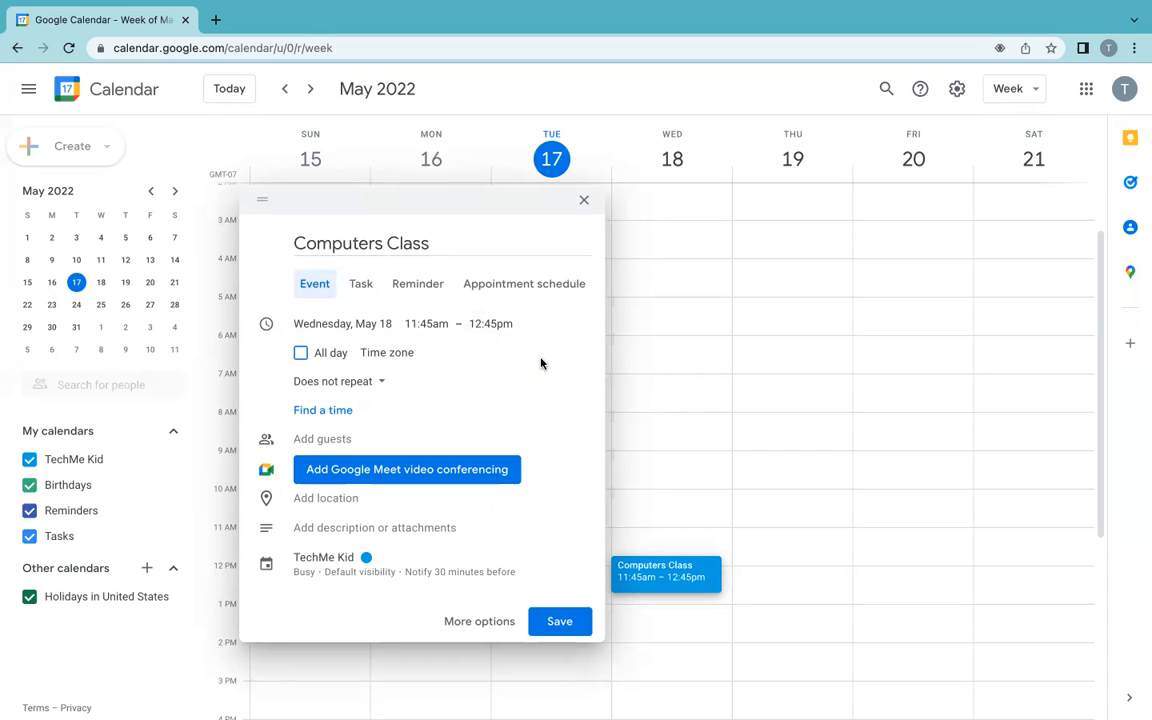
left_click(300, 353)
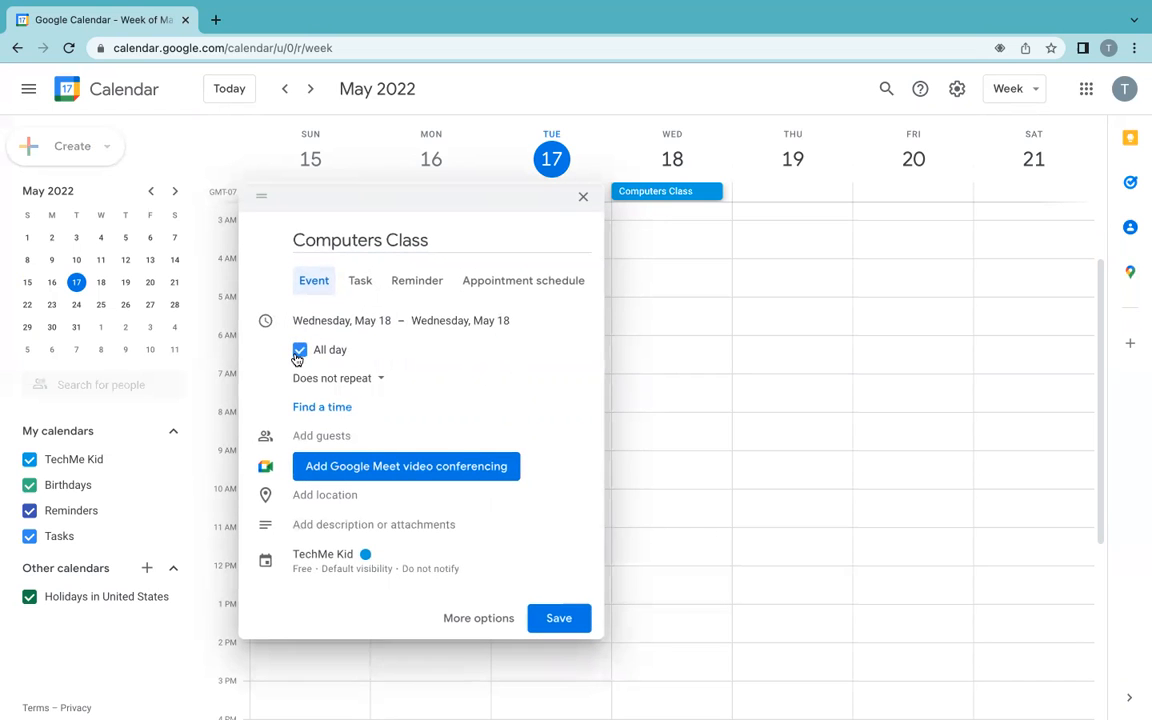
left_click(298, 355)
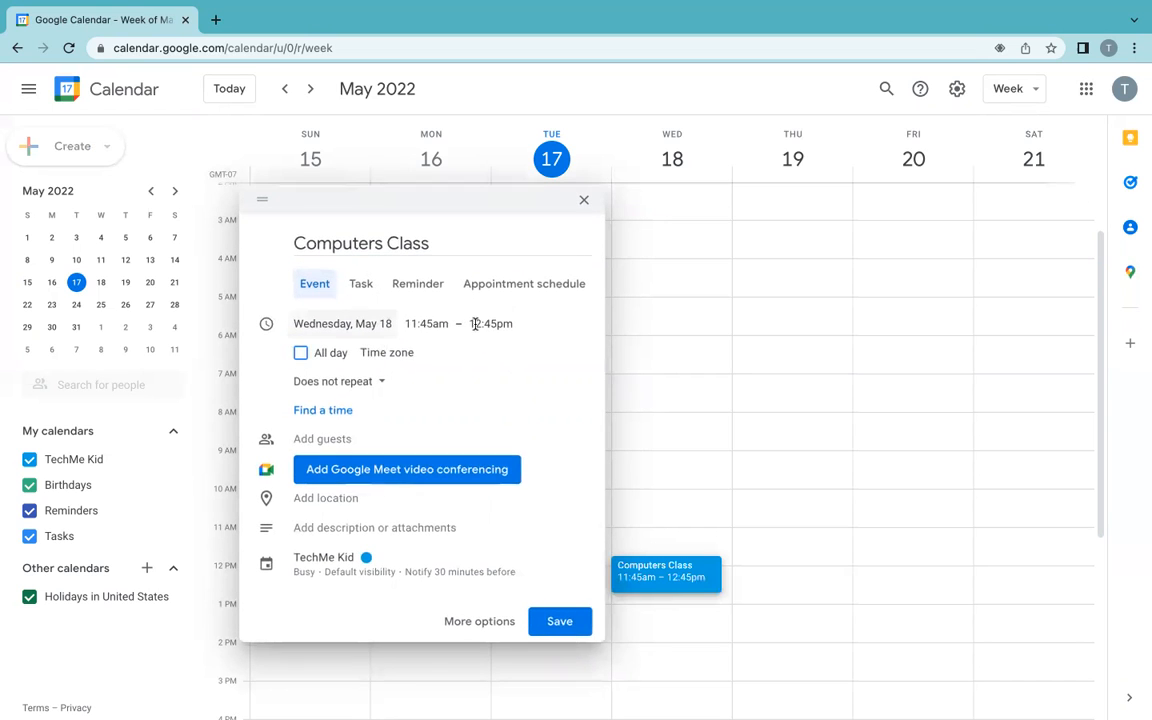
left_click(427, 324)
left_click(511, 320)
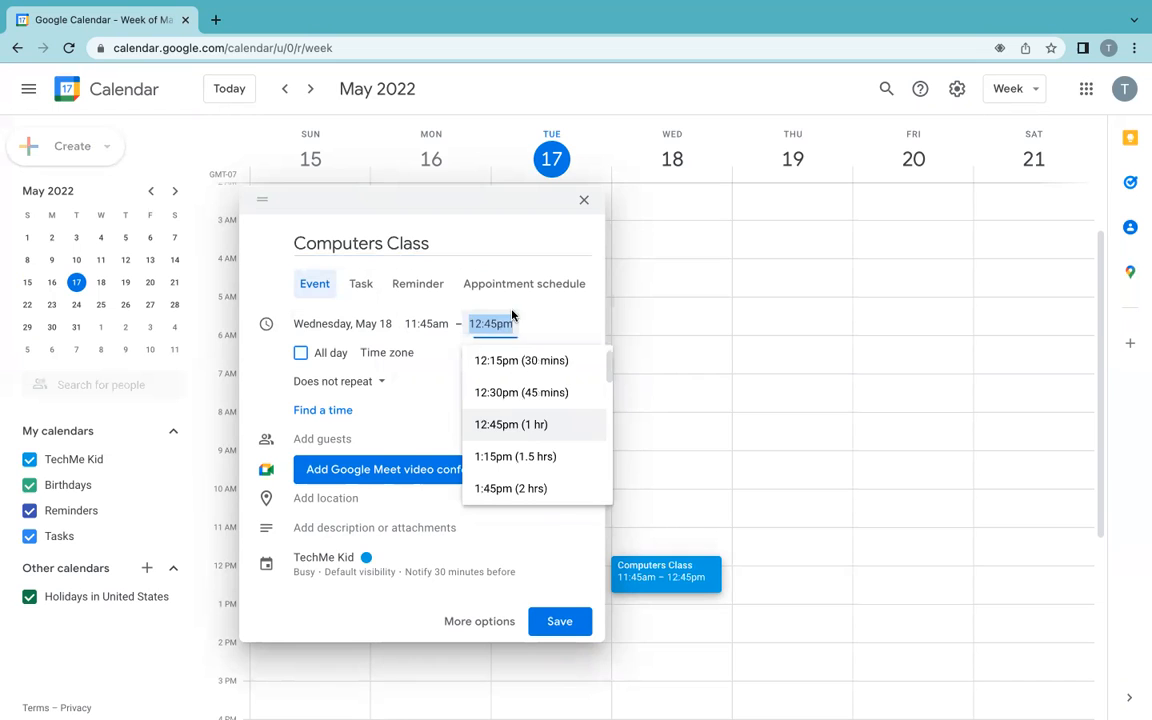
left_click(417, 347)
Apply the Pacific Time - Los Angeles time zone to the event and make it repeat weekly on Wednesday.
left_click(390, 353)
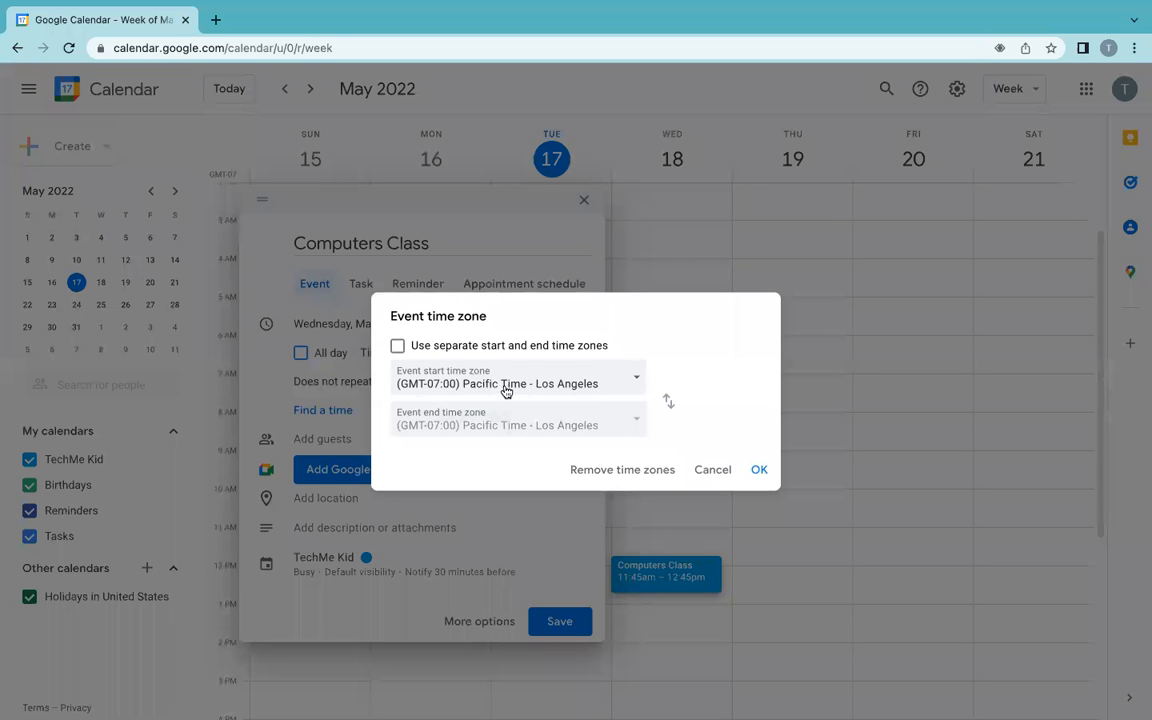
left_click(755, 469)
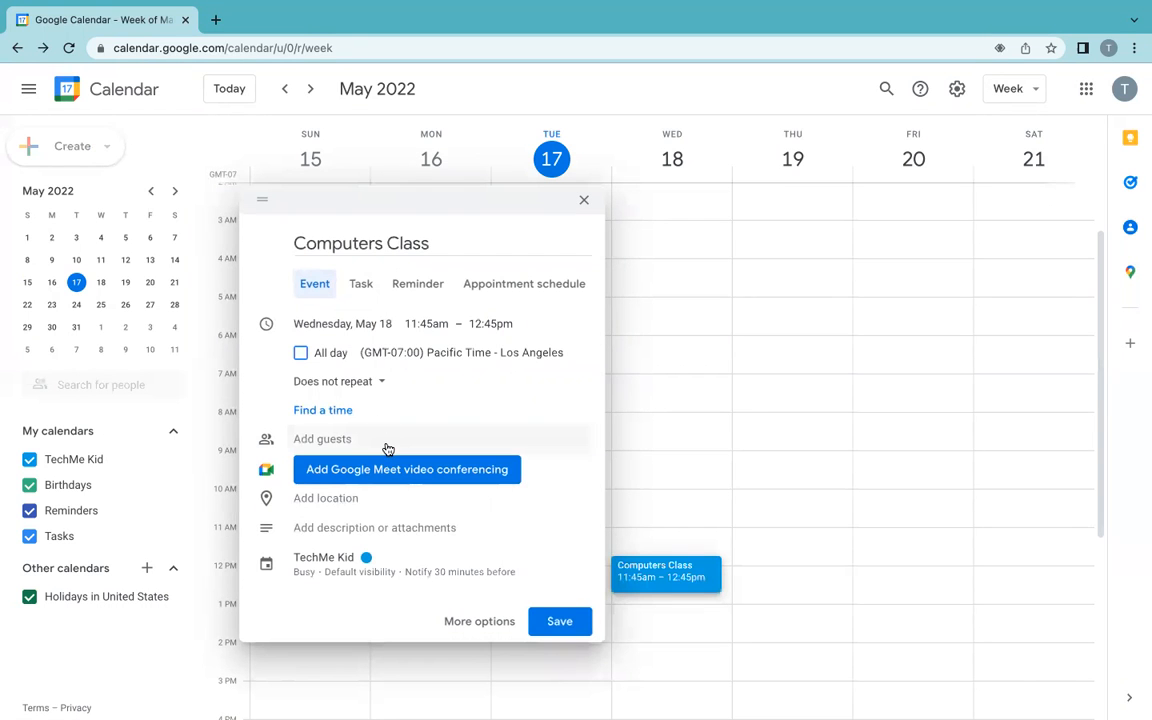
left_click(318, 384)
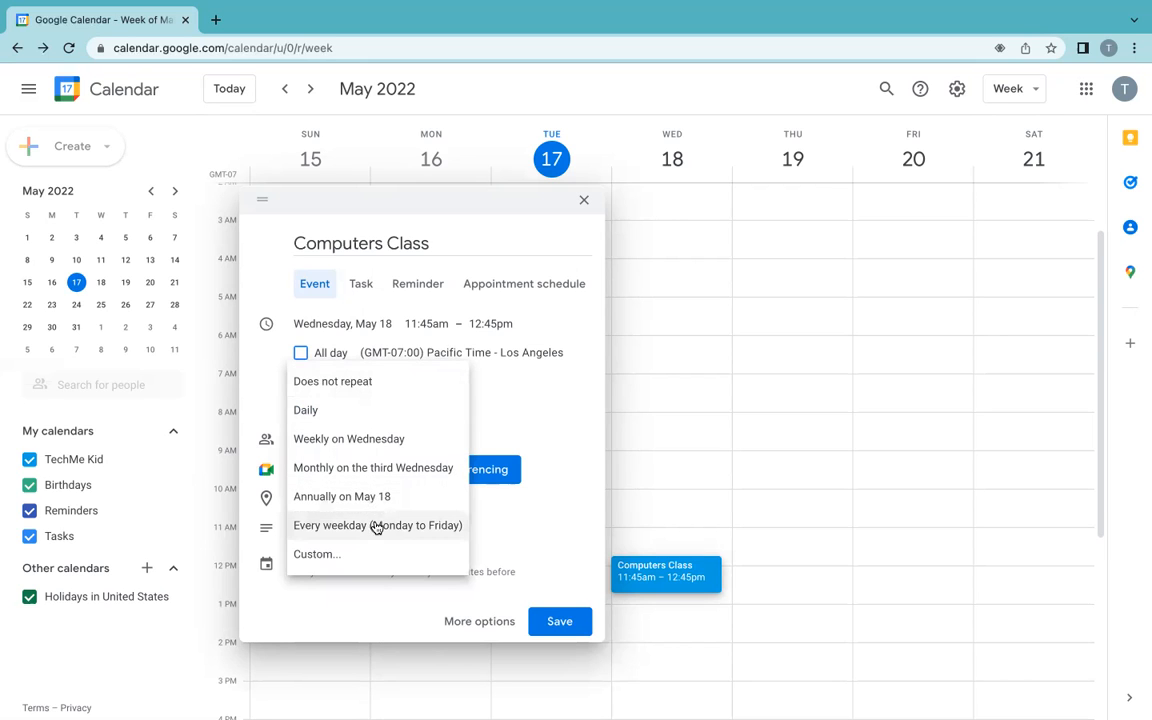
left_click(387, 438)
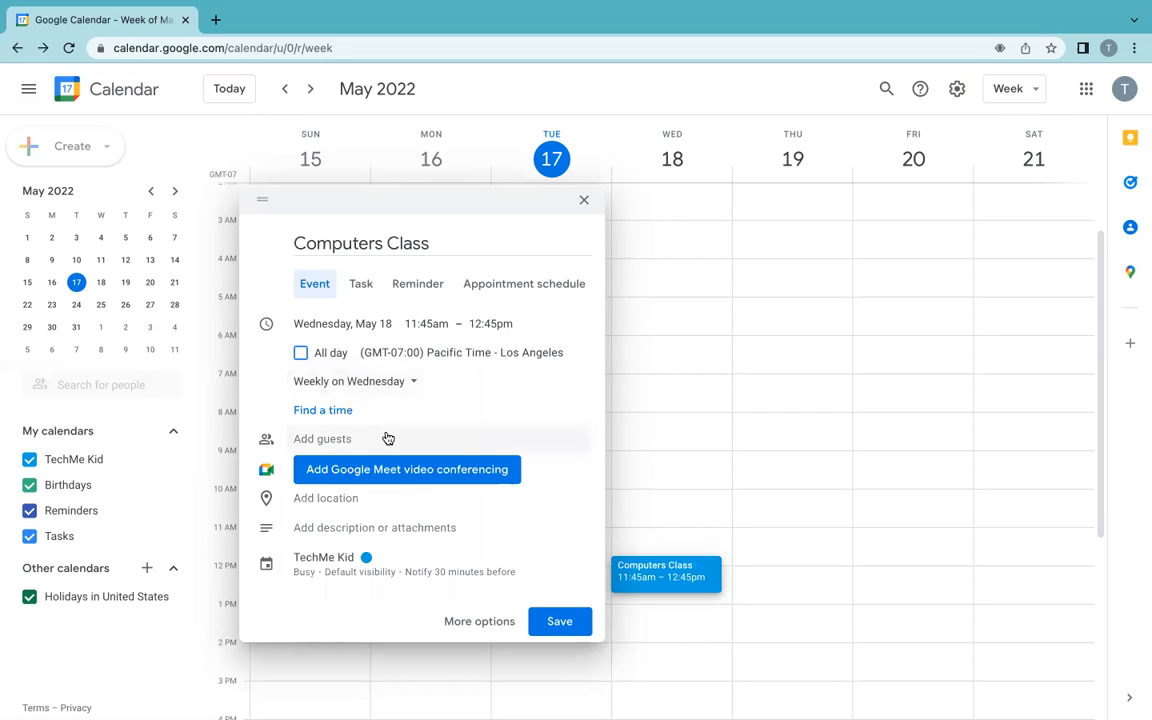
Add a guest to the Computers Class event by e-mail address and expand the guest permissions.
left_click(387, 433)
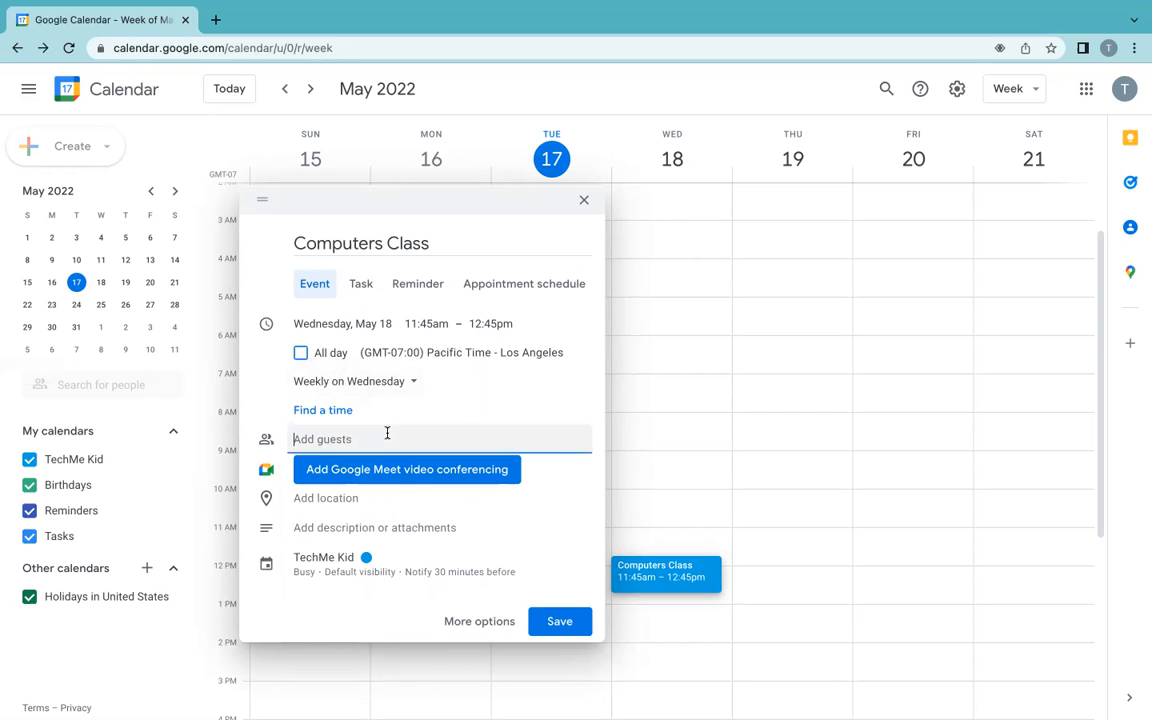
type("ov")
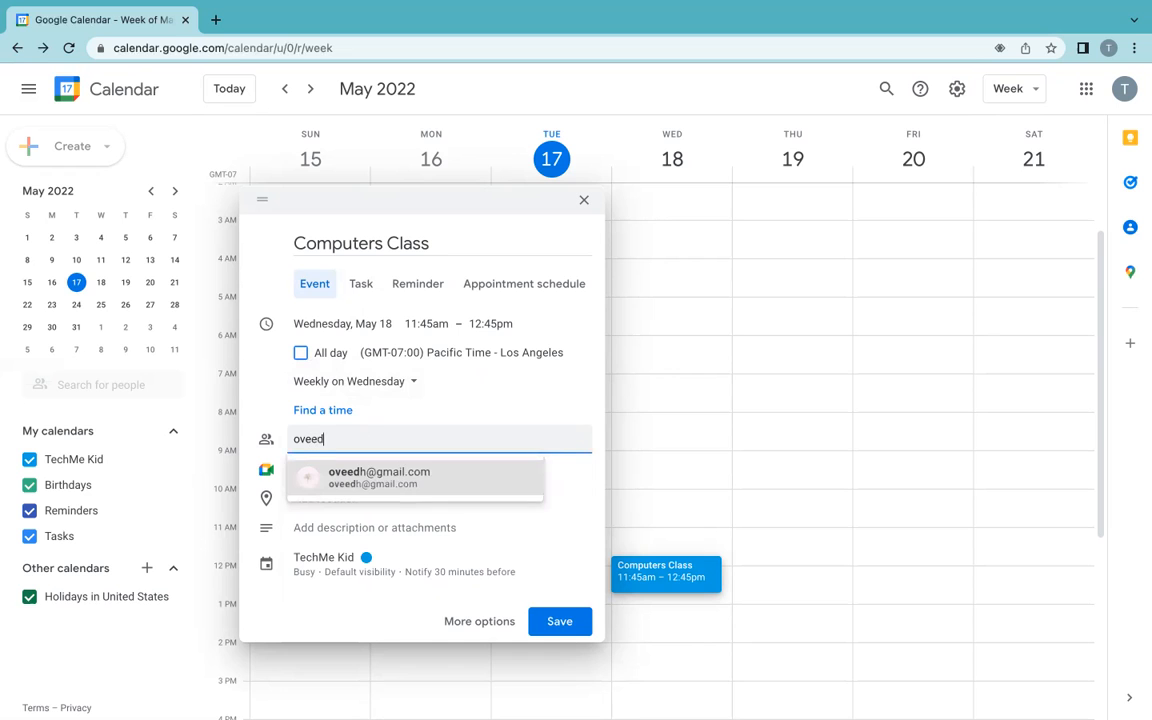
type("eed")
left_click(408, 471)
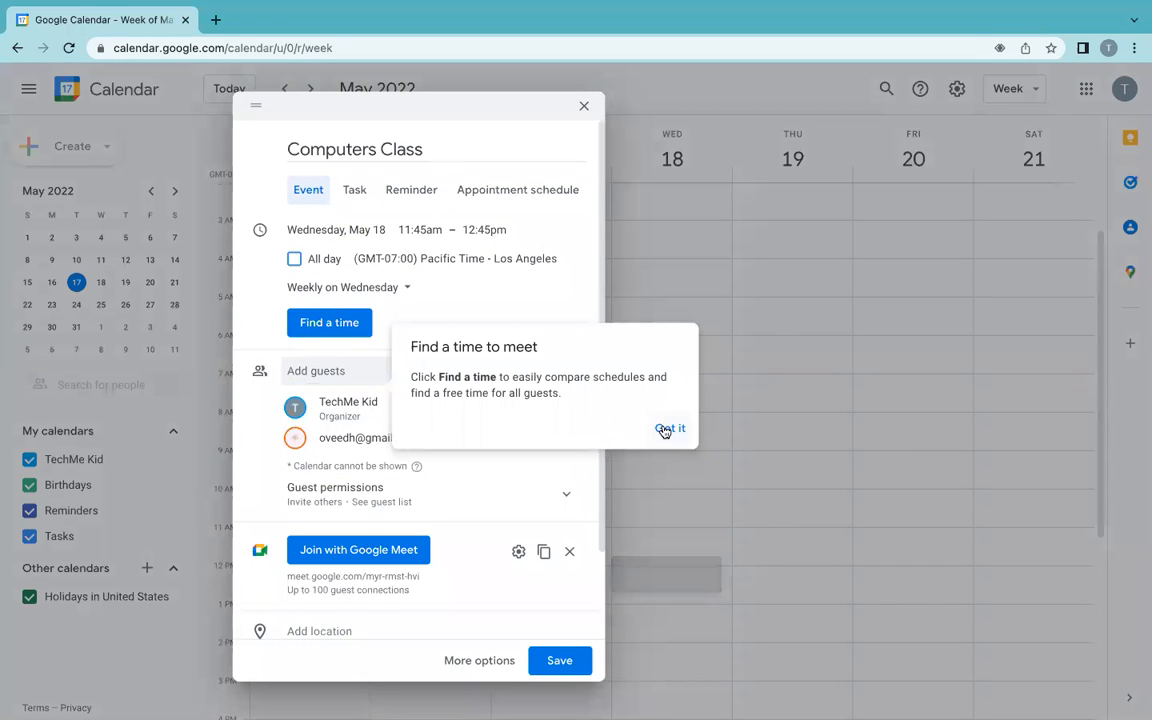
left_click(669, 428)
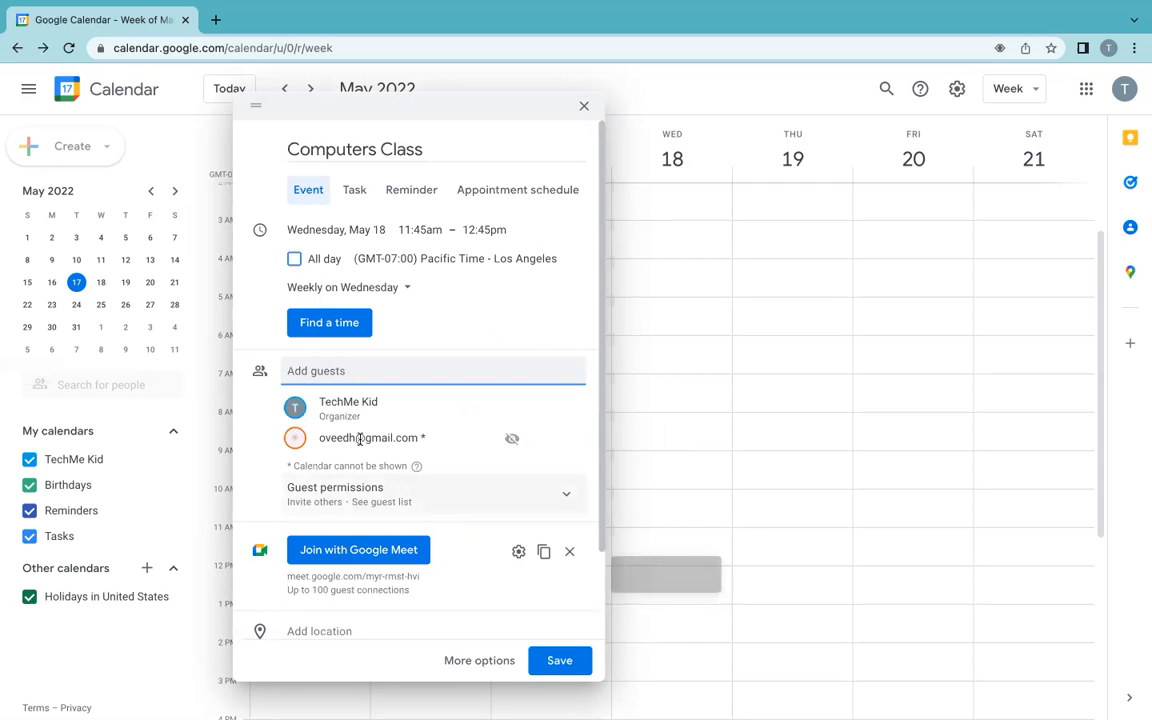
left_click(564, 495)
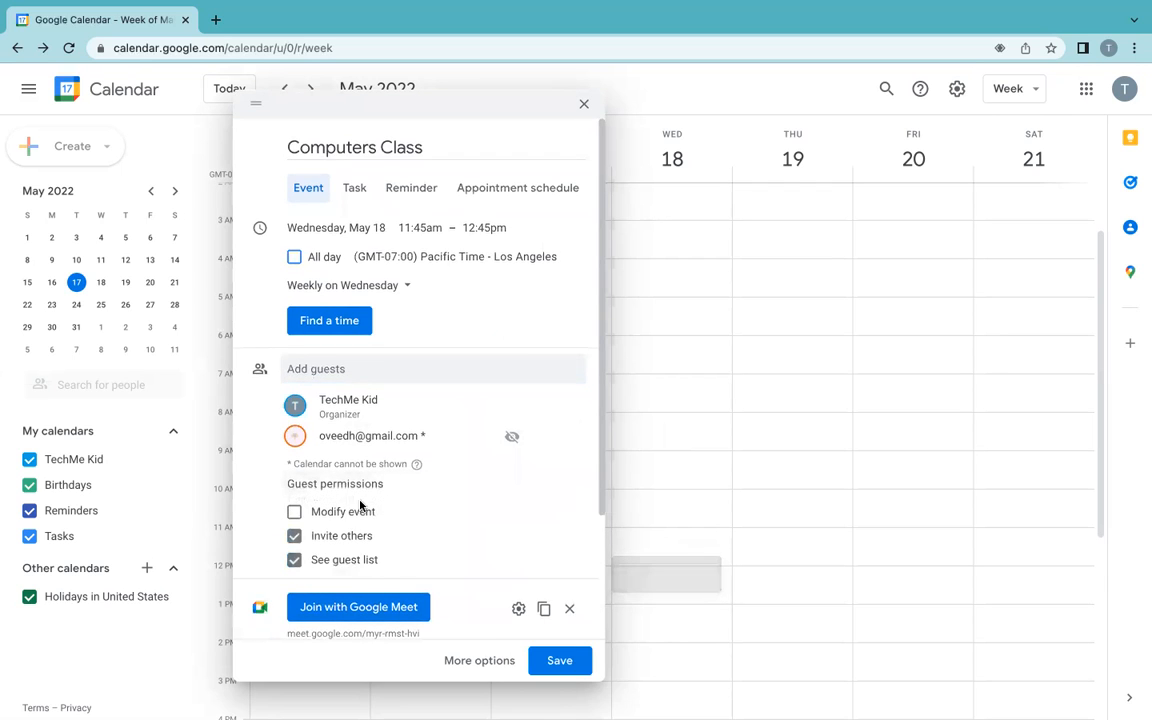
Allow guests to modify the Computers Class event and make these guest permissions the default.
left_click(295, 512)
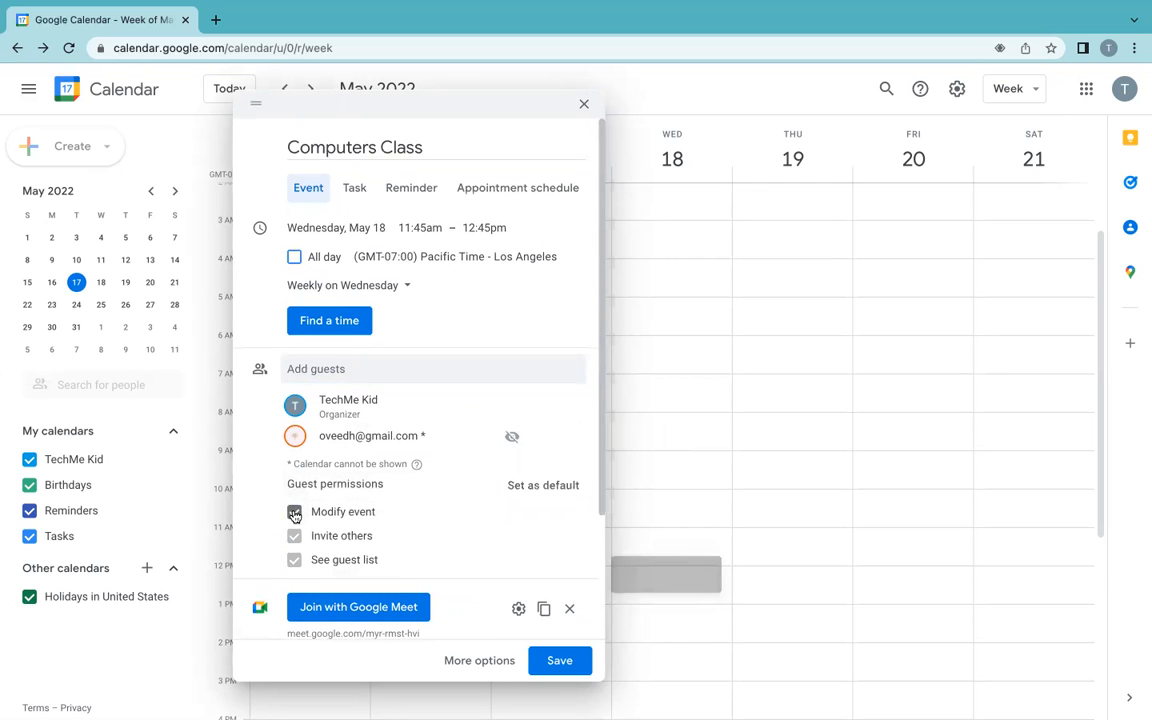
left_click(295, 512)
left_click(295, 561)
left_click(295, 512)
scroll(390, 480, "down", 3)
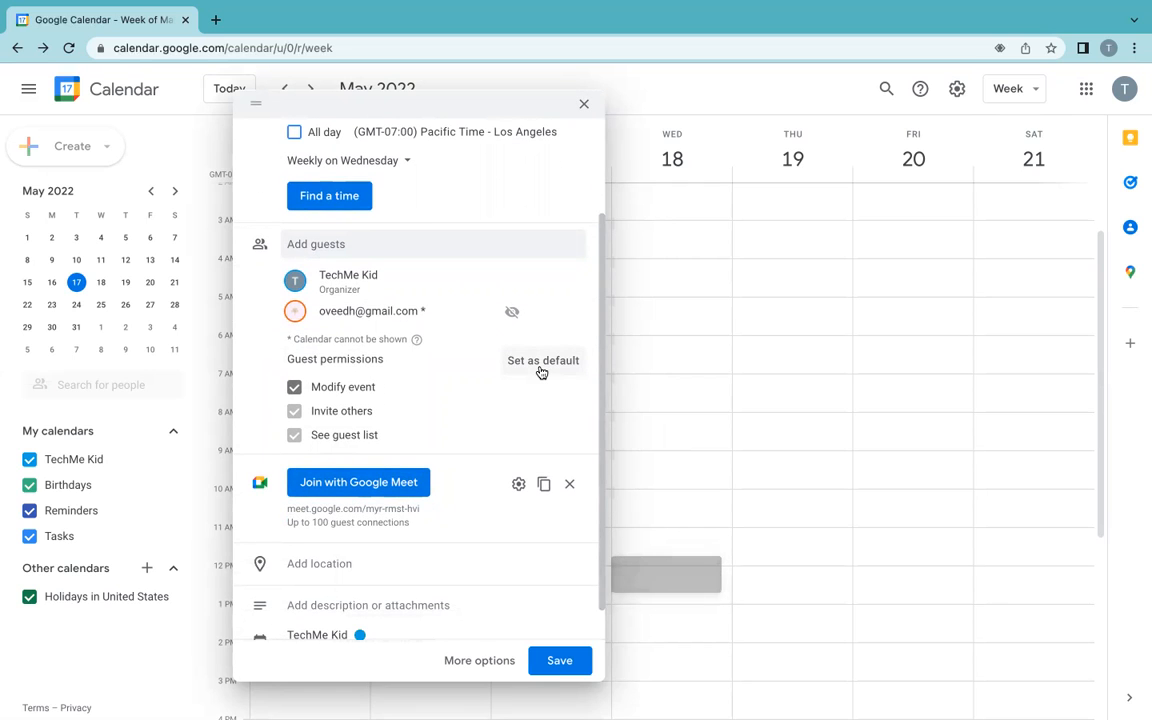
left_click(541, 371)
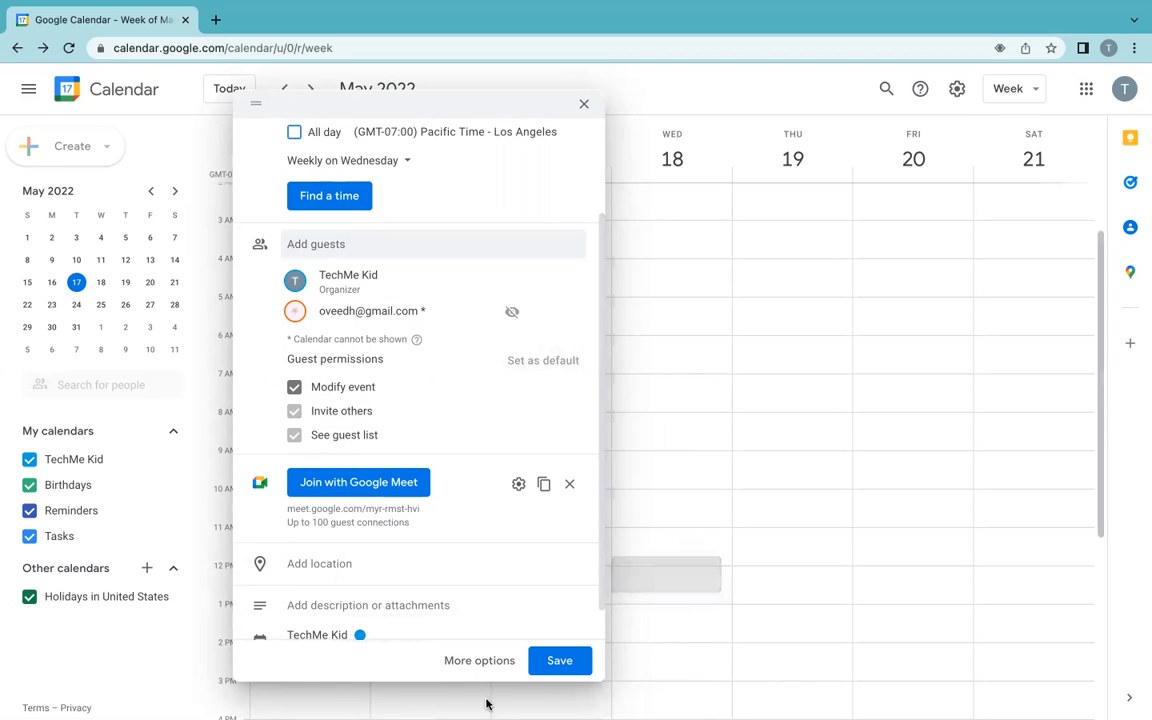
Review and save the Google Meet host controls, and remove the video conferencing from the event.
scroll(406, 424, "down", 1)
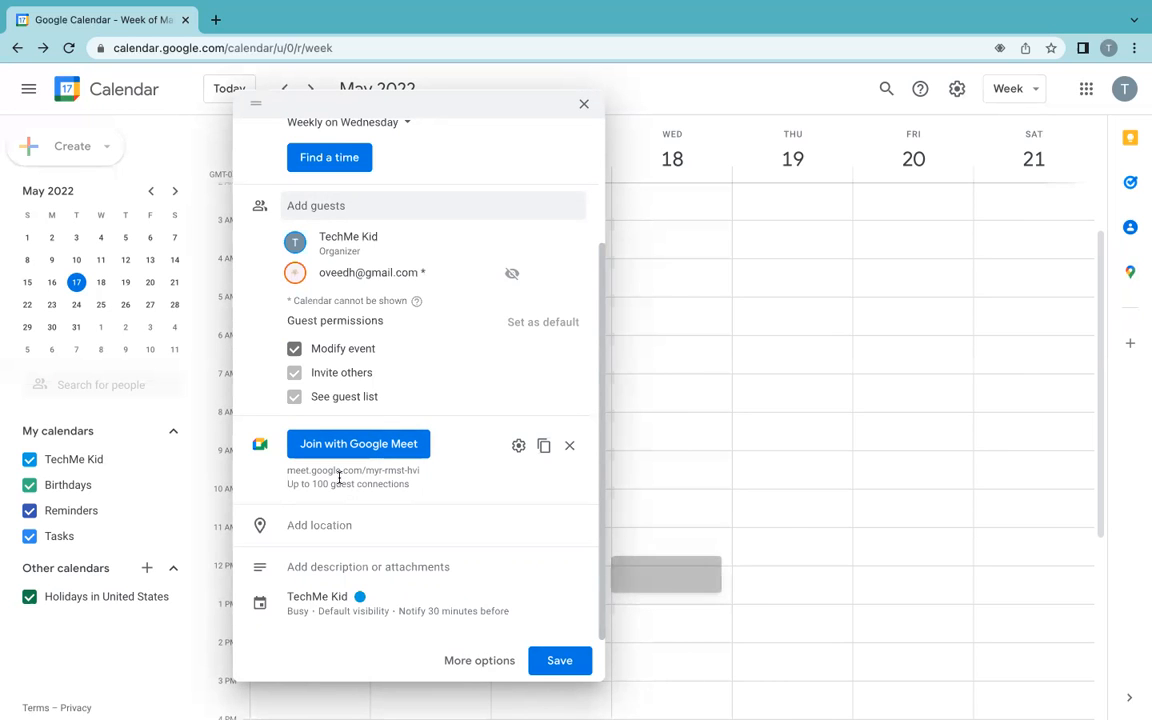
left_click(519, 446)
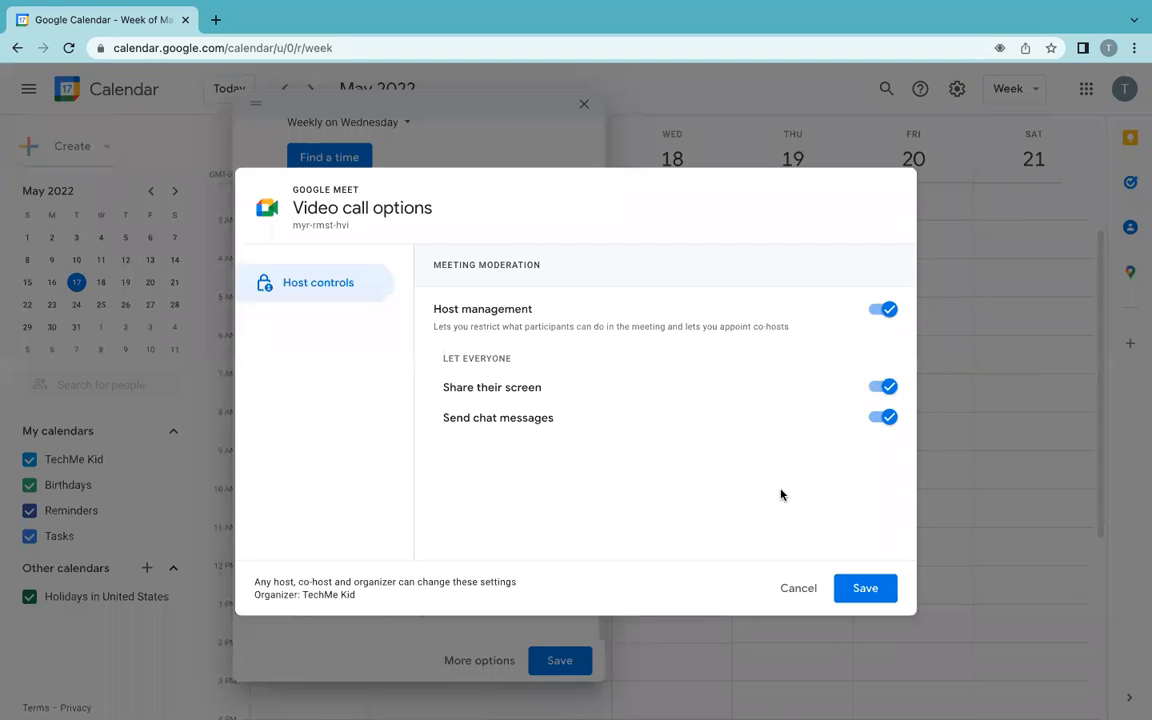
left_click(845, 590)
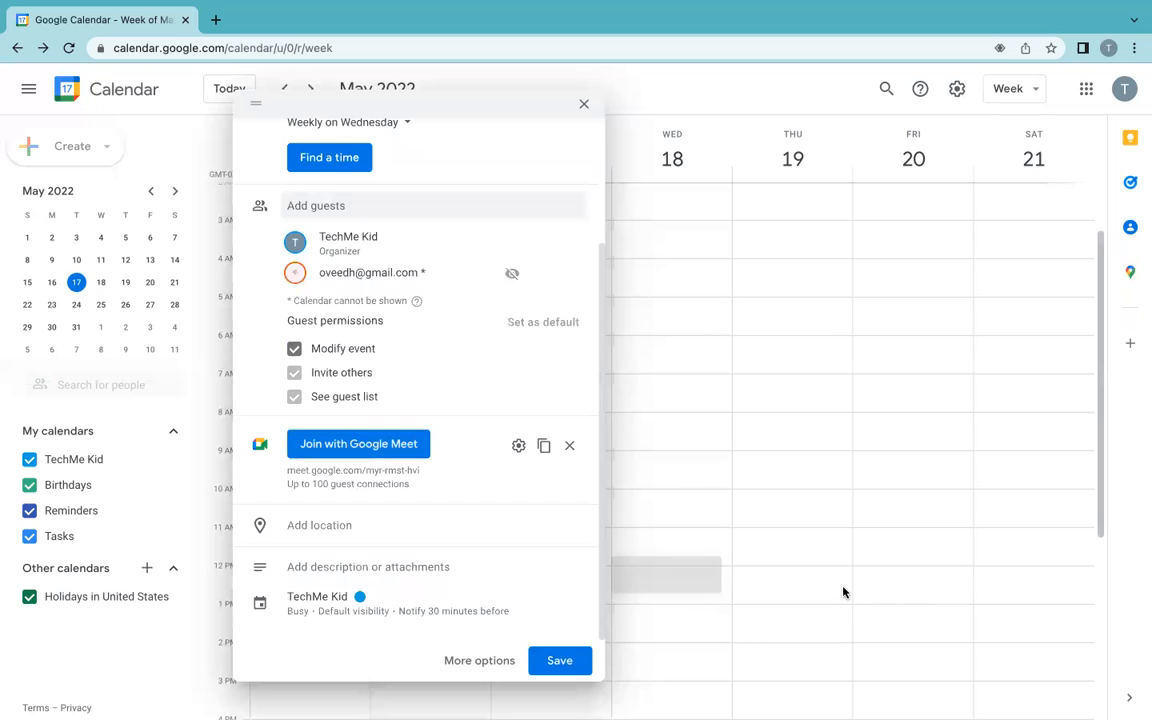
left_click(567, 446)
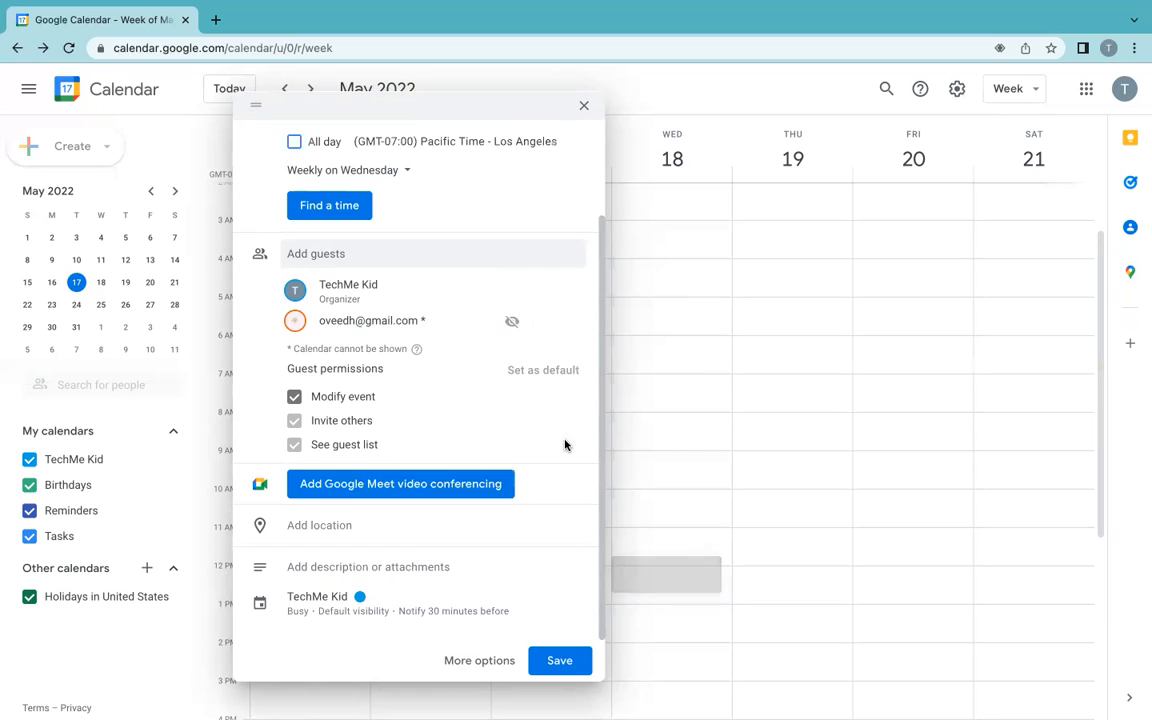
Set the event's location to the suggested Saratoga Library in Saratoga, CA.
left_click(324, 525)
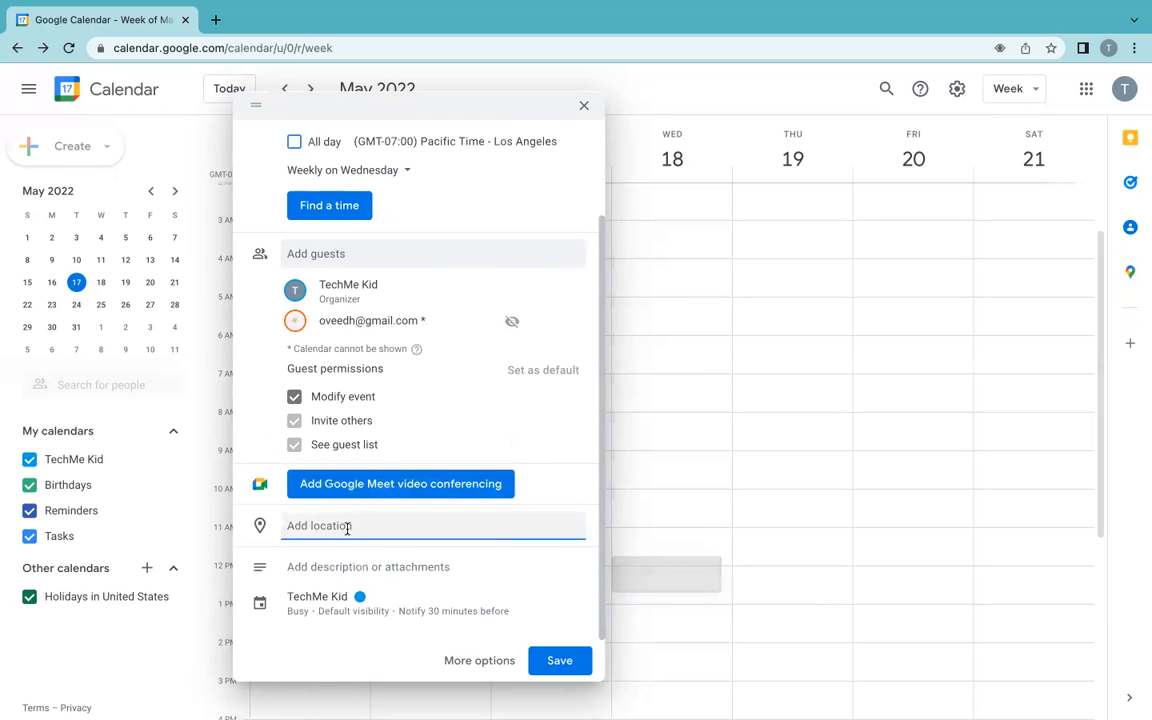
type("Saratoga")
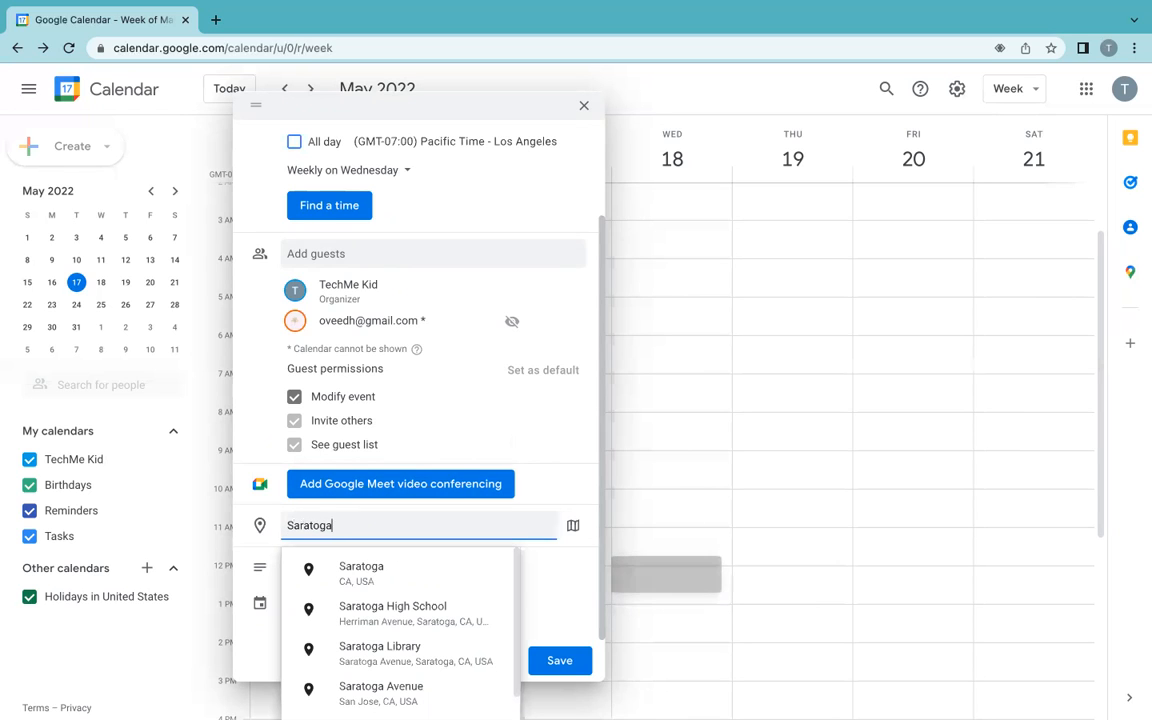
type(" Librar")
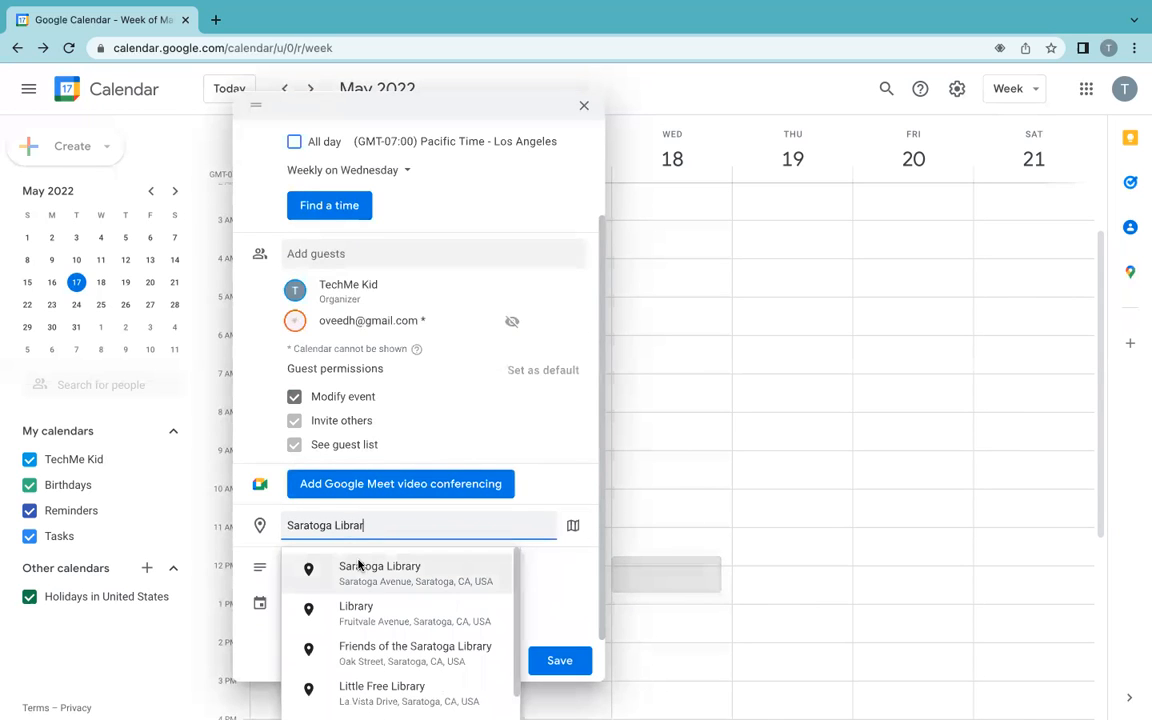
left_click(360, 568)
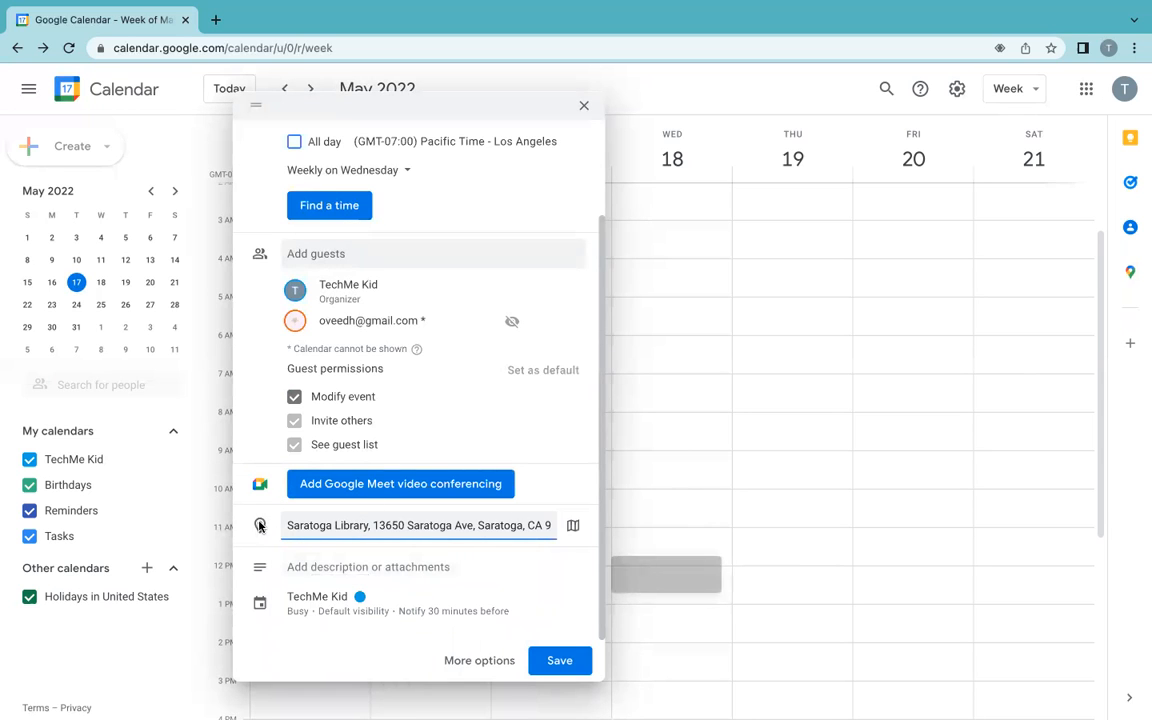
Preview the Saratoga Library location on the map, examine its surroundings, and close the map.
left_click(573, 525)
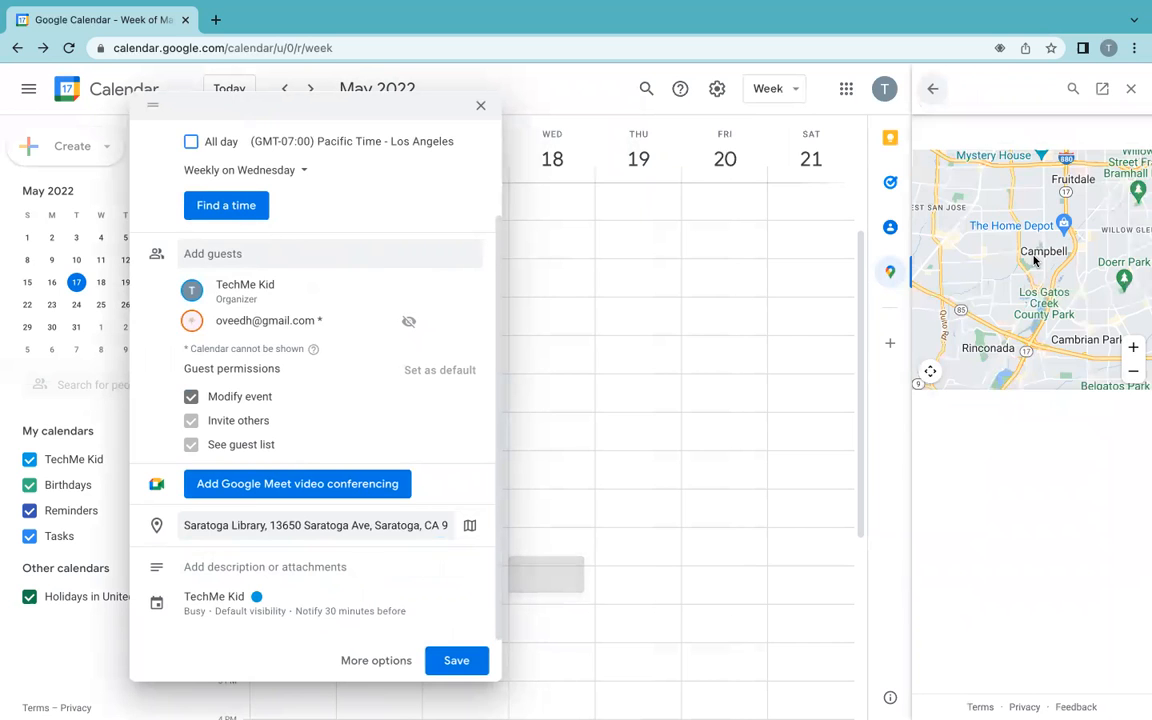
scroll(1034, 261, "up", 3)
scroll(1034, 261, "down", 5)
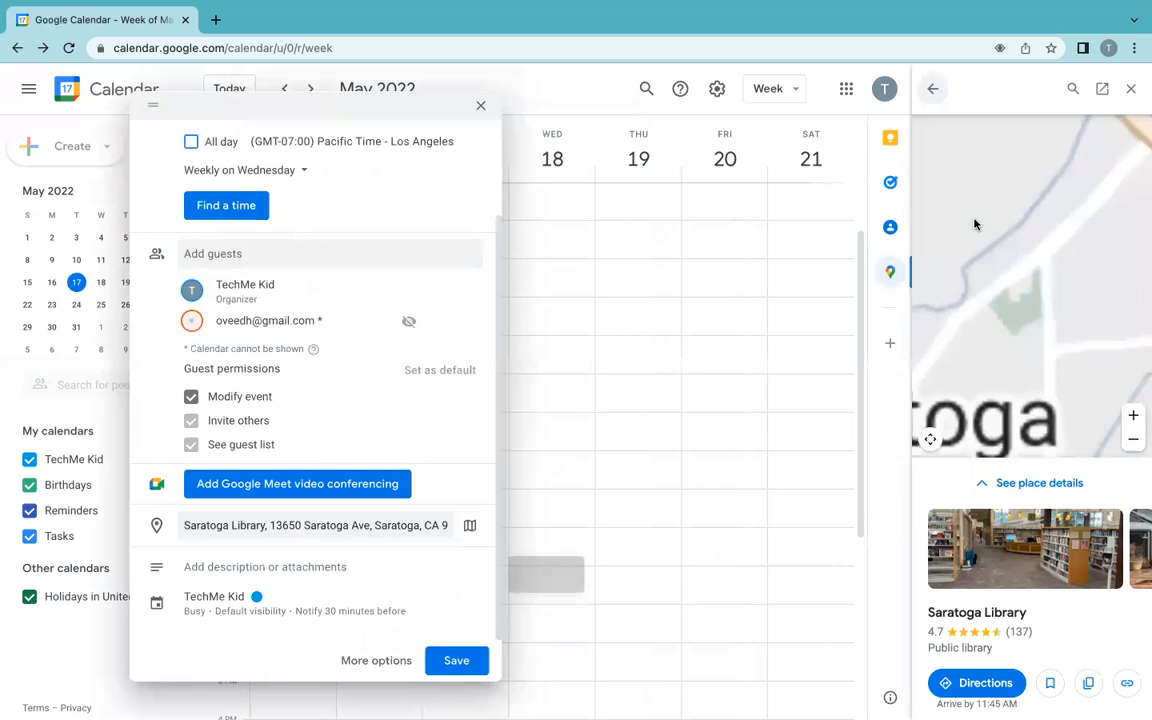
left_click(1130, 91)
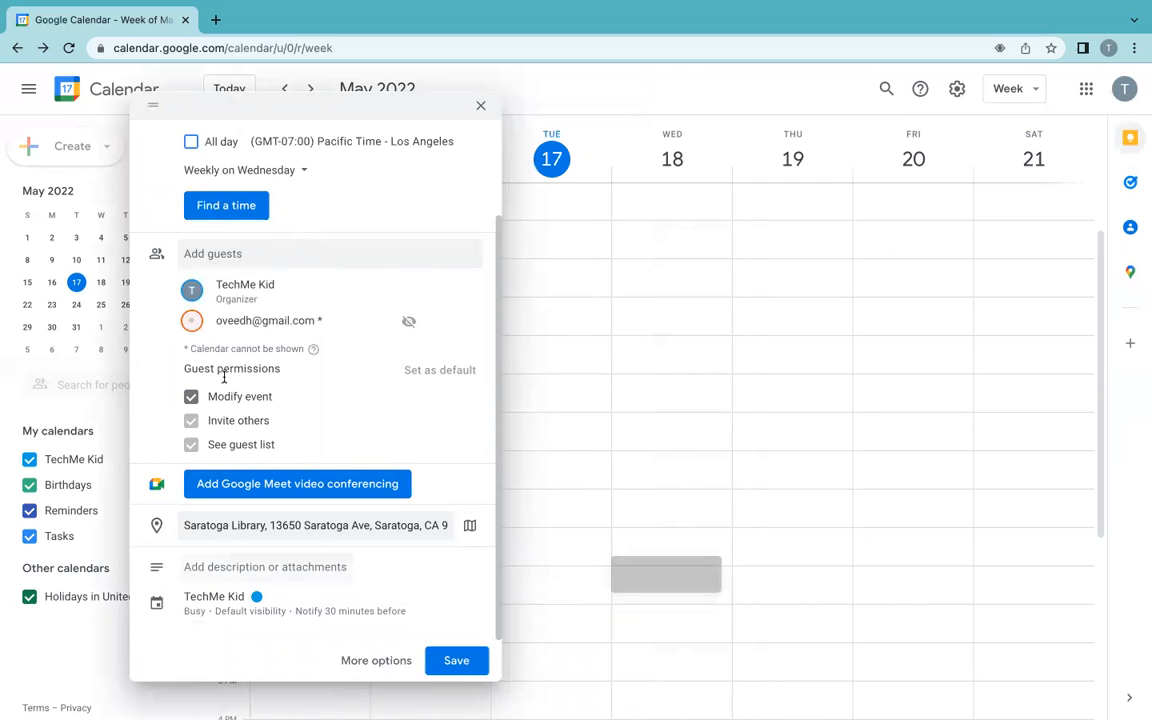
Enter the description "Computers Class with" plus the teacher's first name and an exclamation mark, followed by a second line "No google meetings etc".
left_click(228, 568)
type("C")
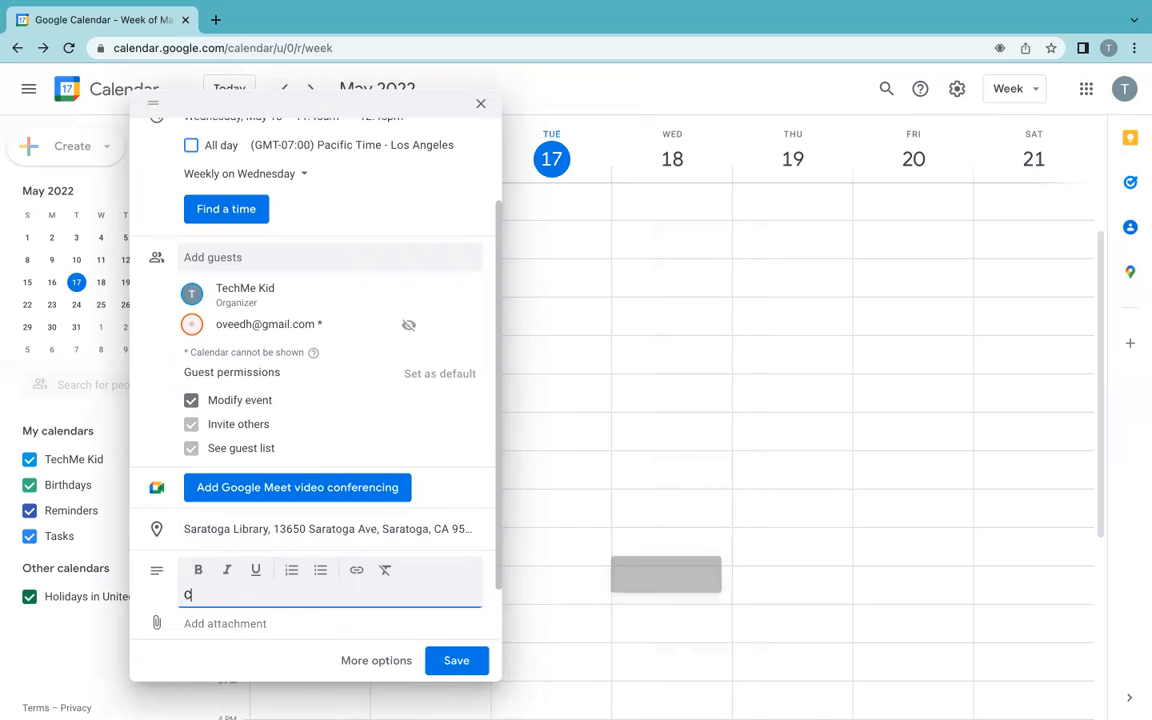
type("omputers C")
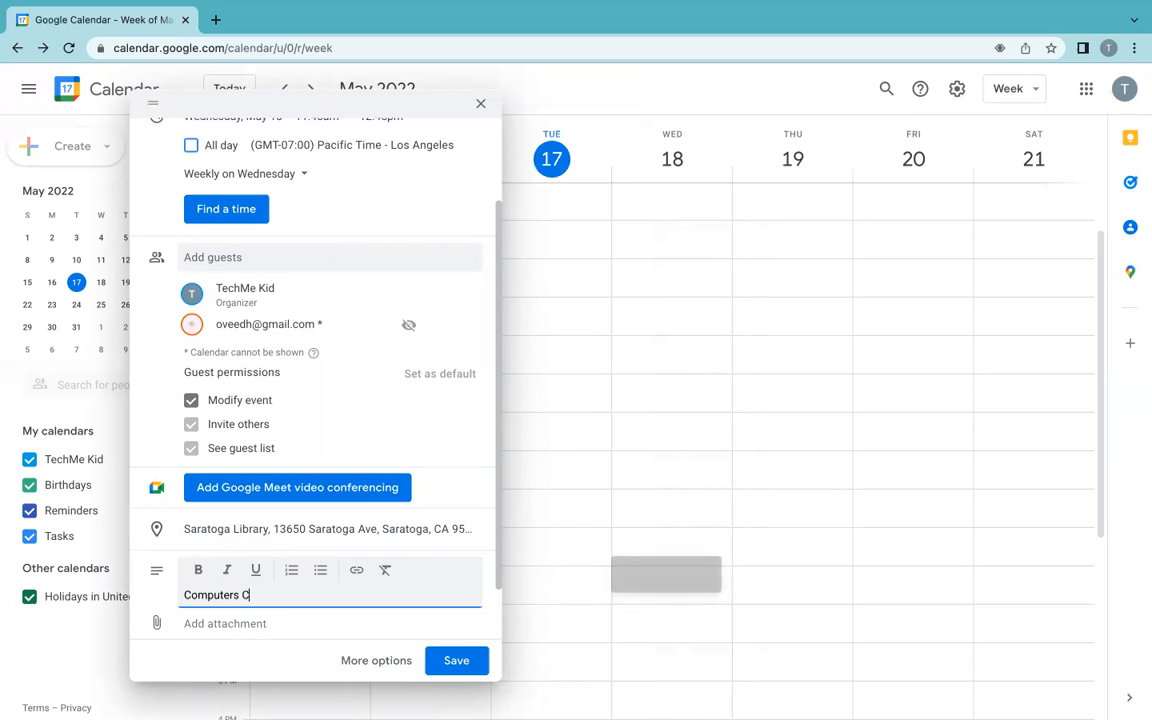
type("lass with Evange")
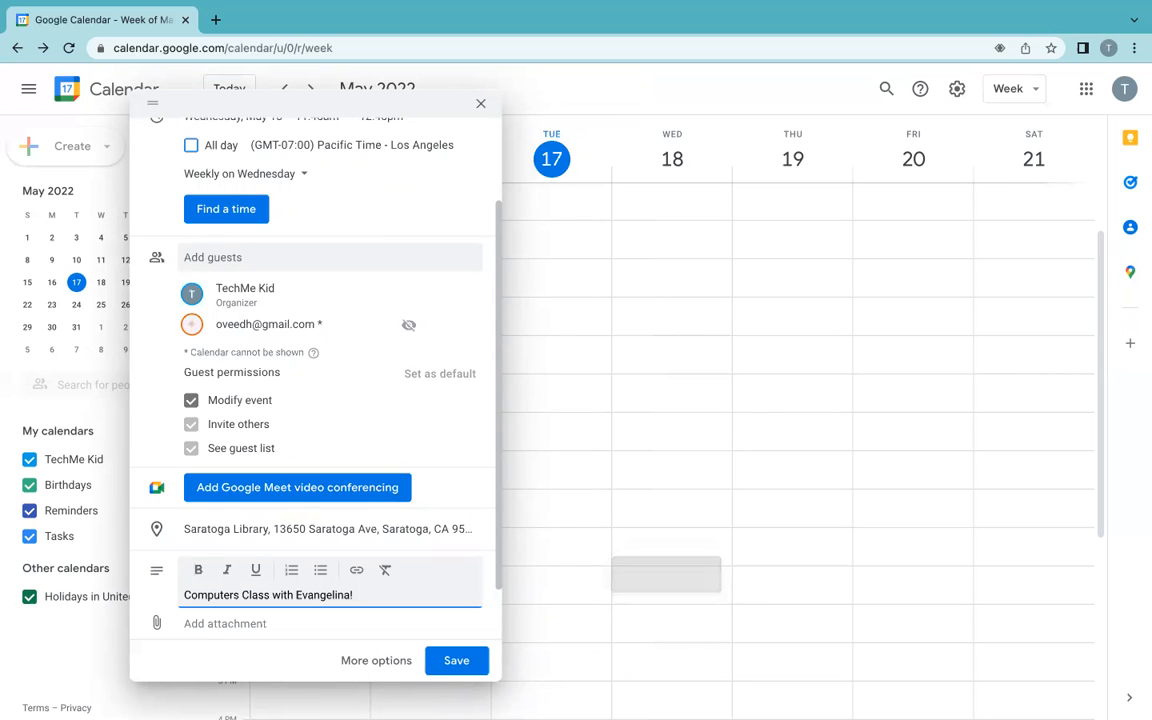
type("lina!")
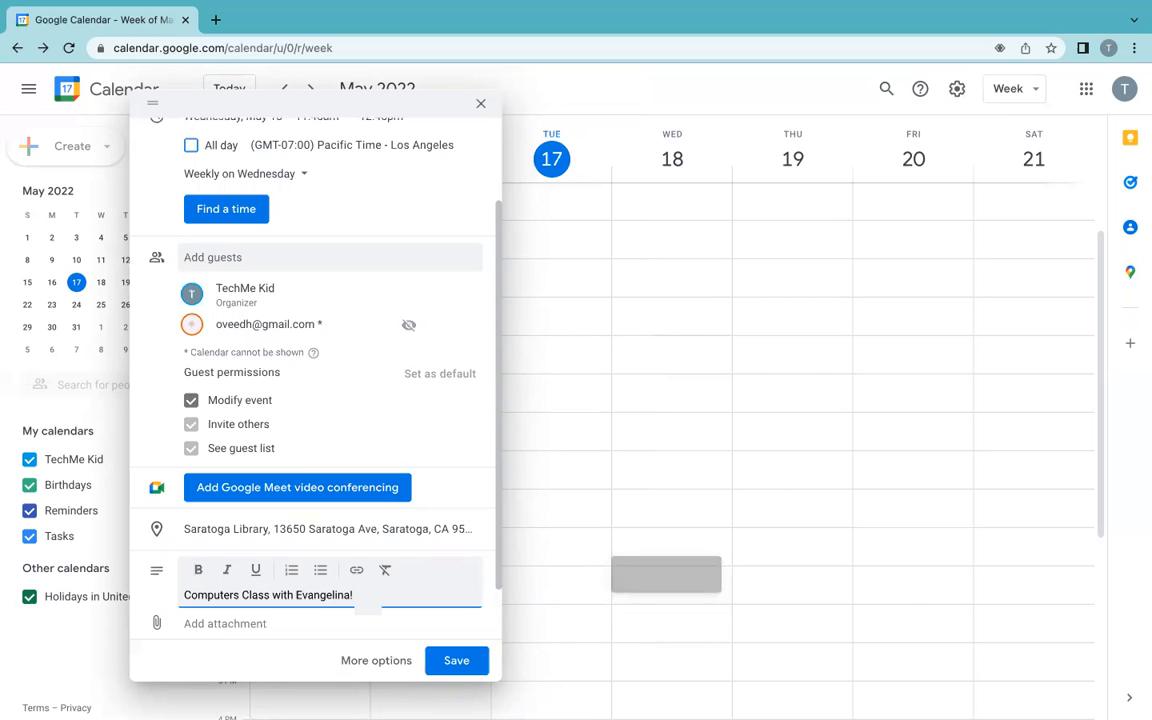
key("Return")
type("No googl")
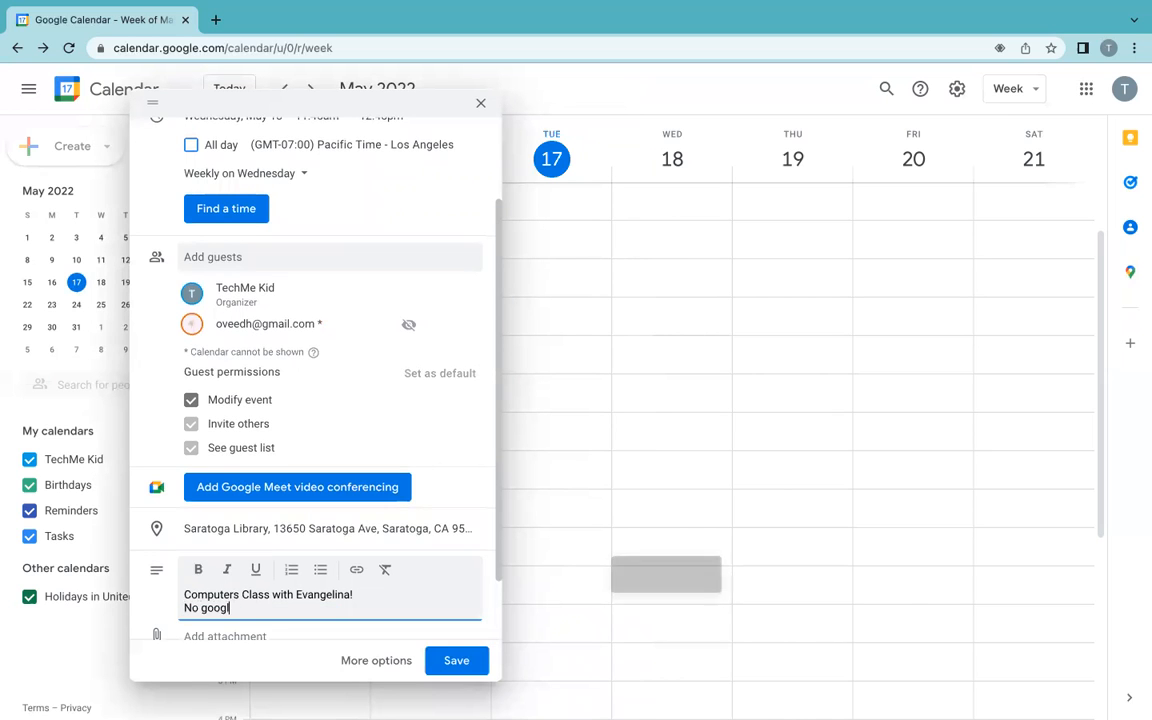
type("e meetings")
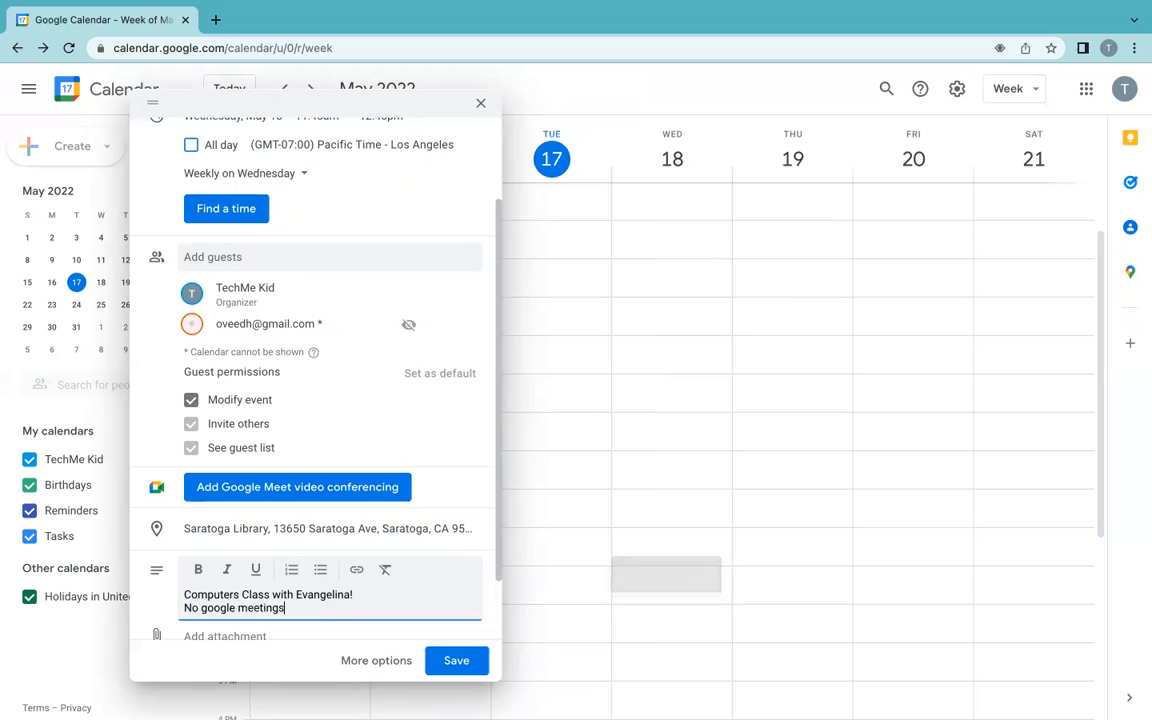
type(" etc")
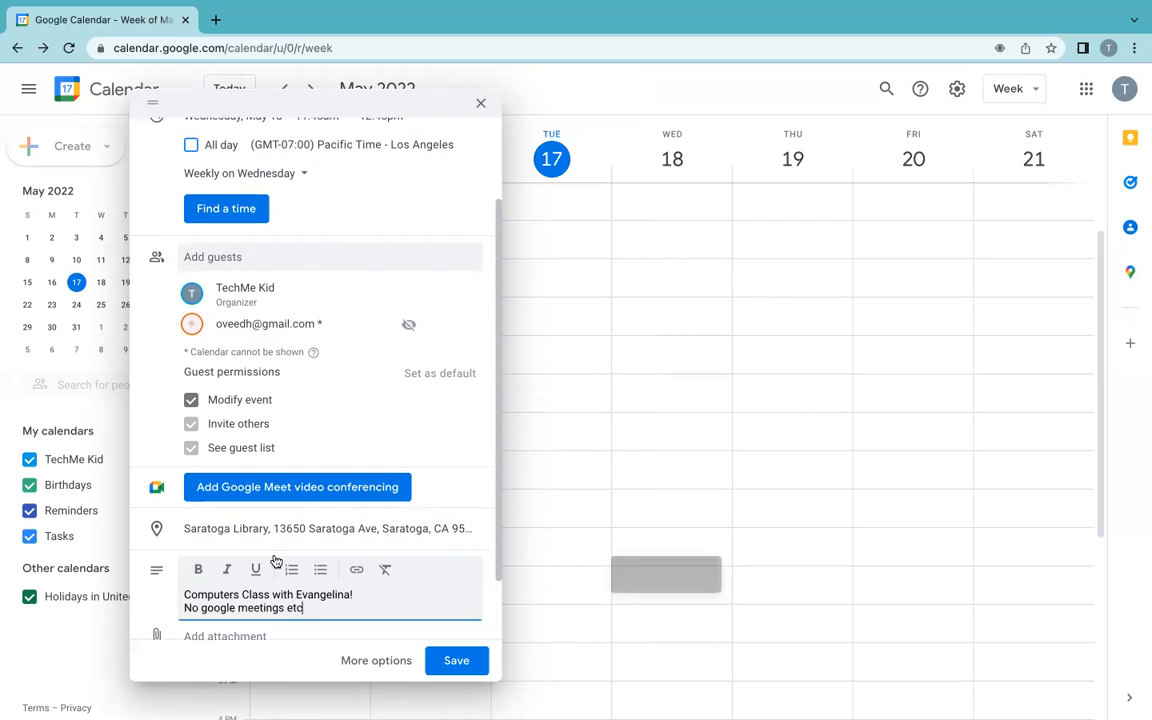
Browse the Google Drive file sources and attach IMG_1747.jpeg from My Drive to the event.
scroll(276, 558, "down", 1)
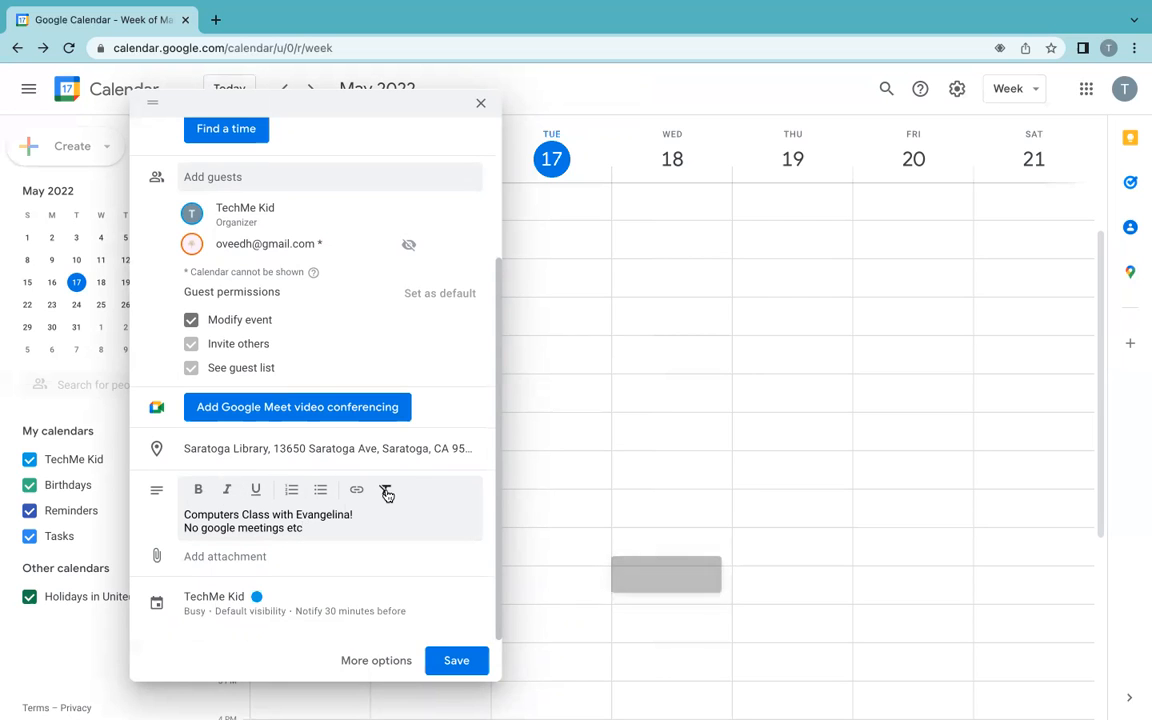
left_click(197, 556)
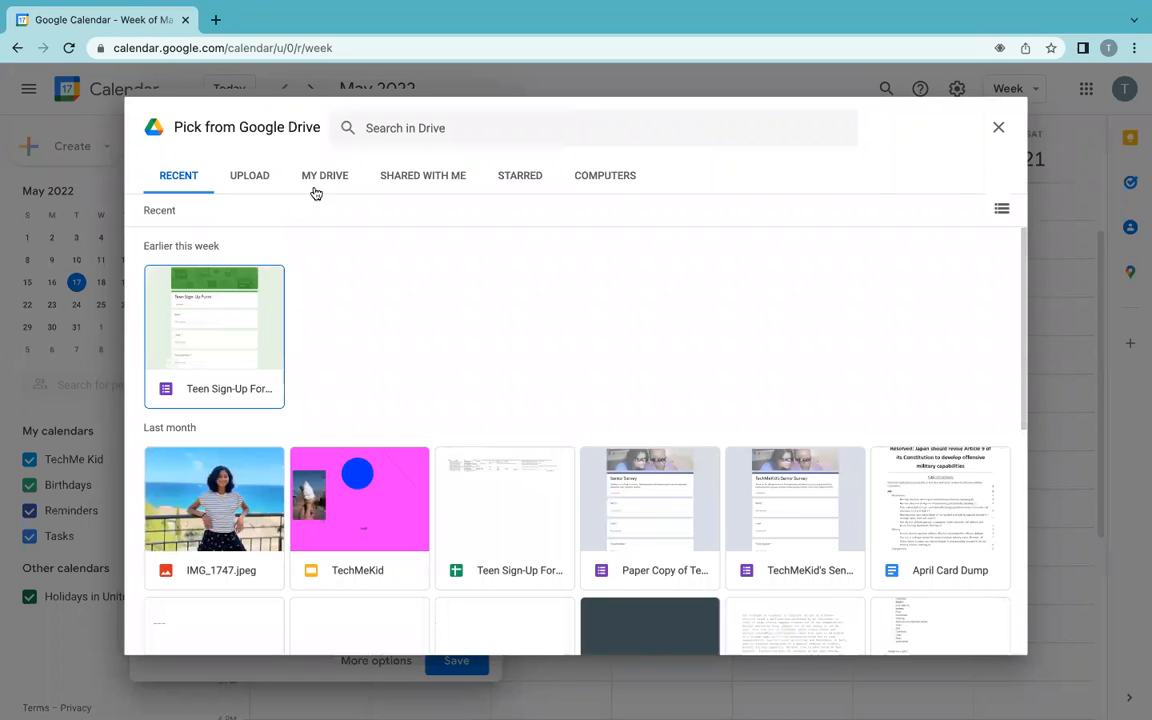
left_click(254, 181)
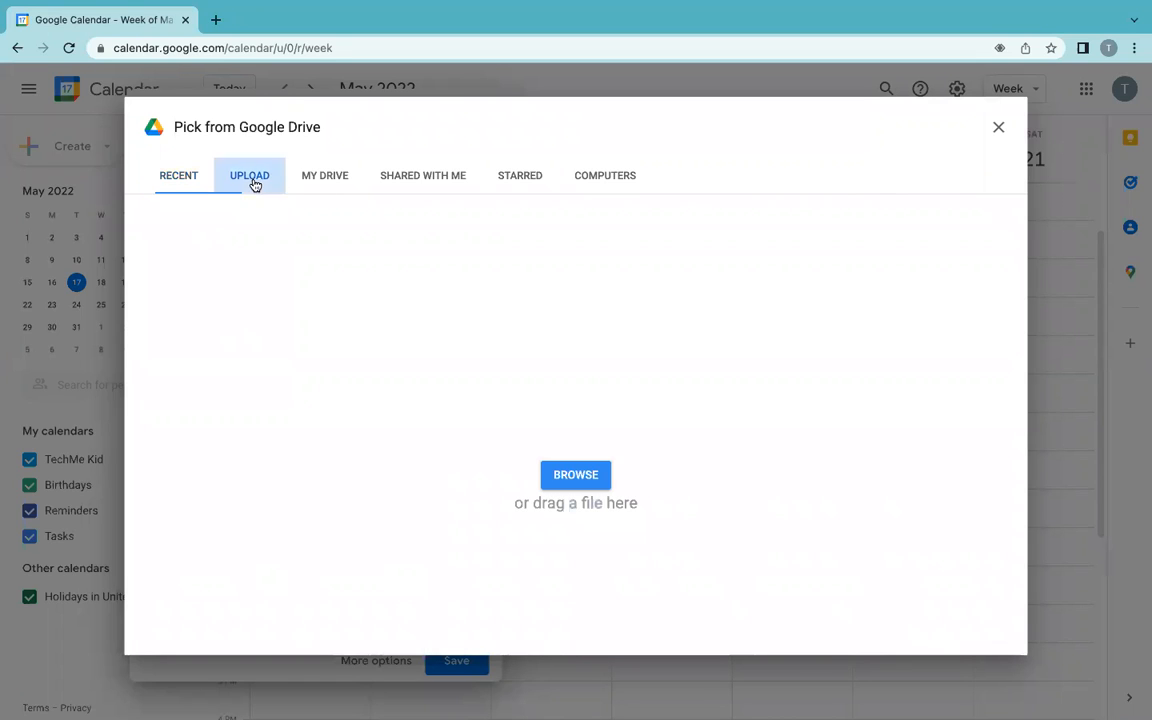
left_click(340, 182)
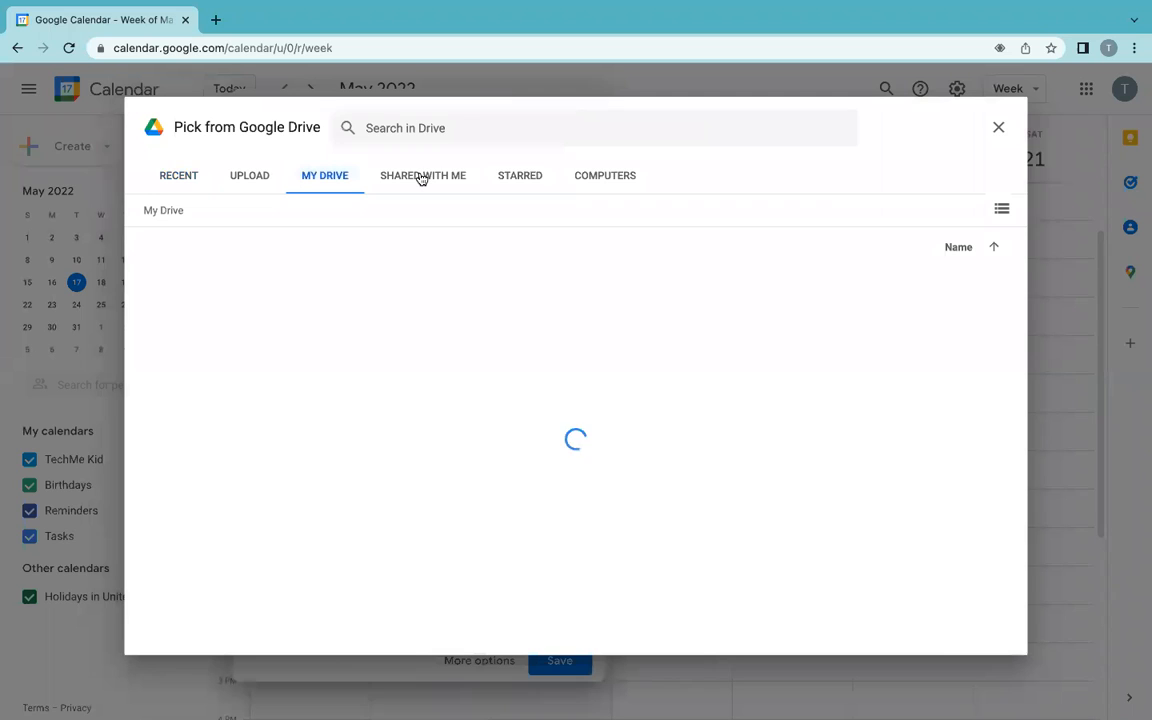
left_click(421, 178)
left_click(522, 175)
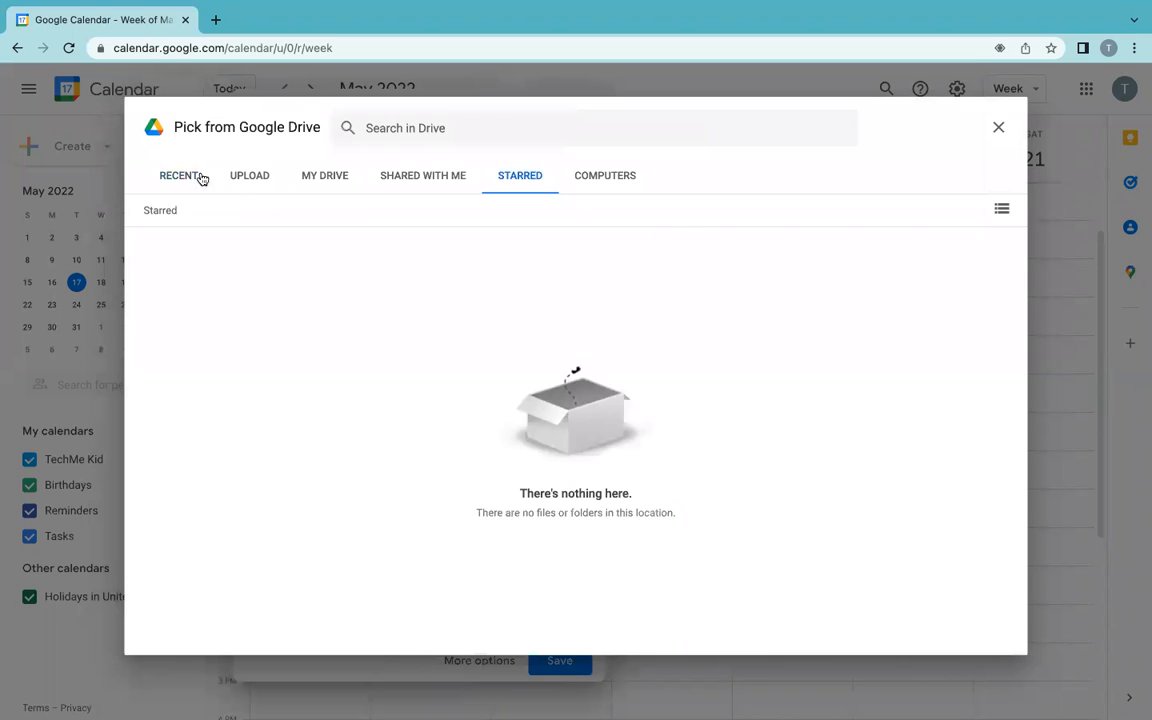
left_click(330, 182)
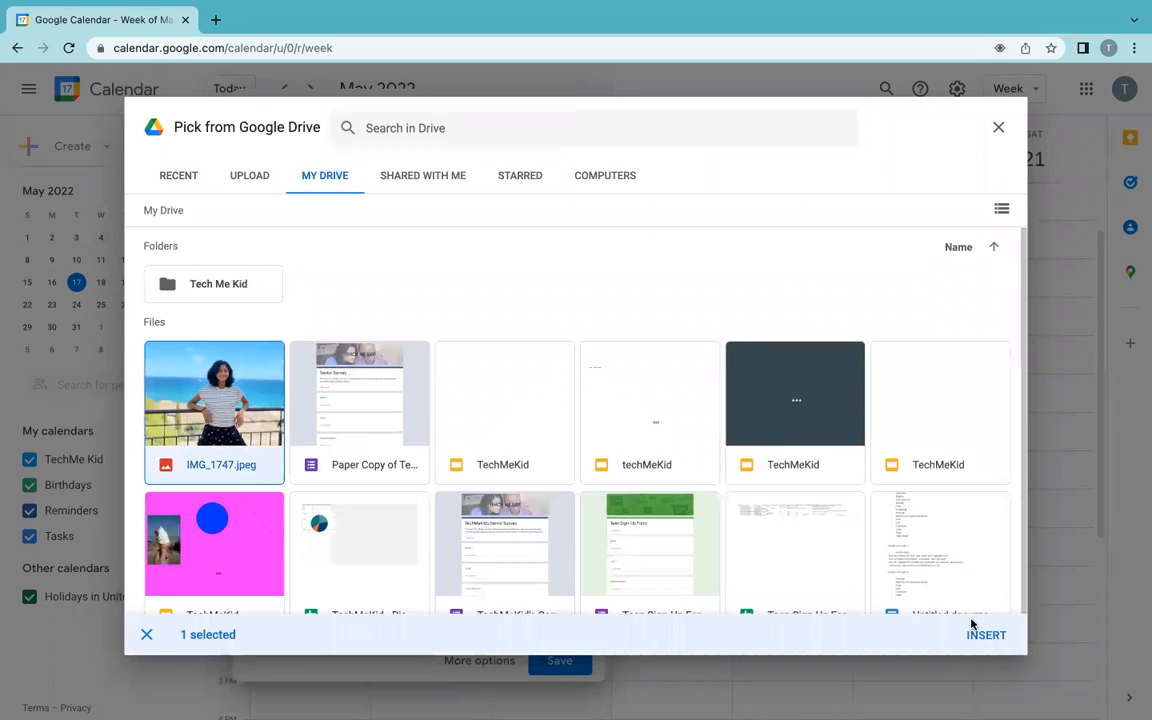
left_click(988, 636)
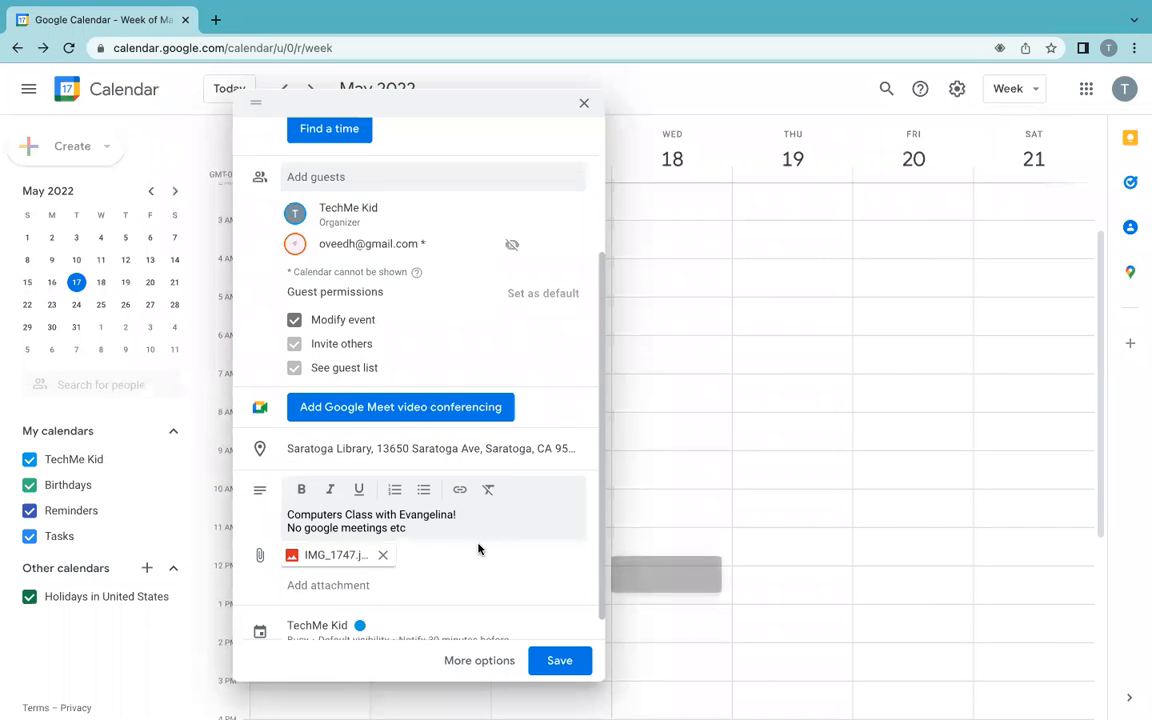
Expand the event's calendar, availability and notification settings and review the event color choices without picking one.
scroll(478, 548, "down", 1)
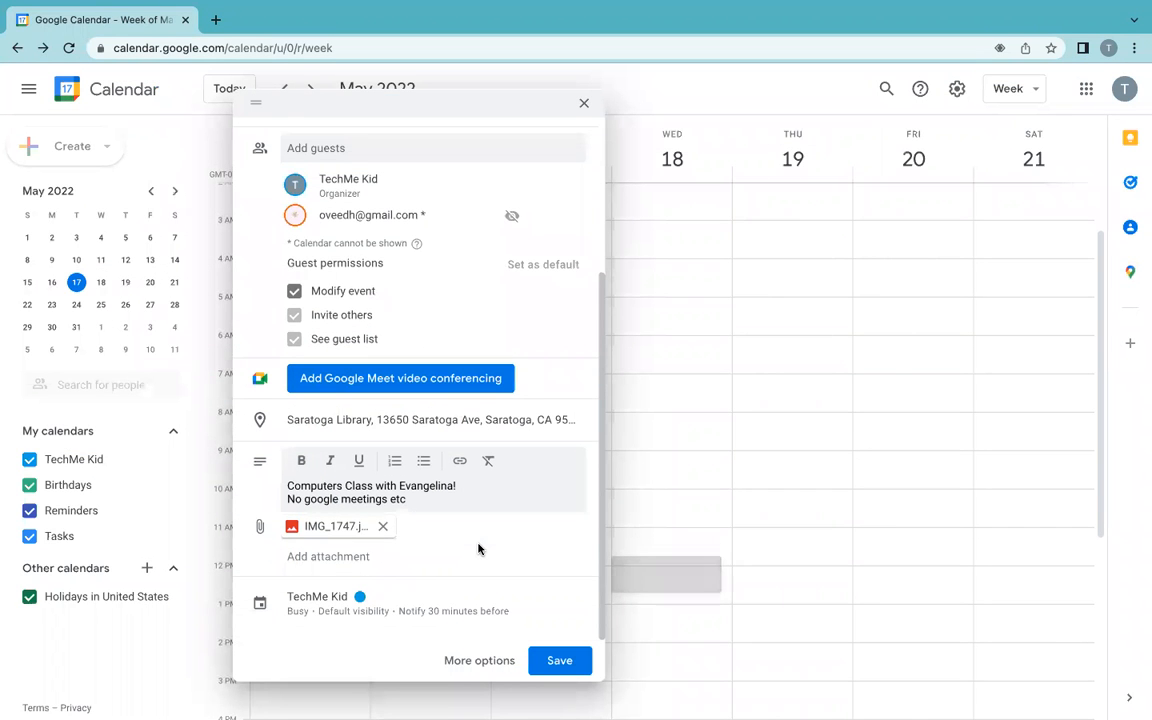
left_click(305, 598)
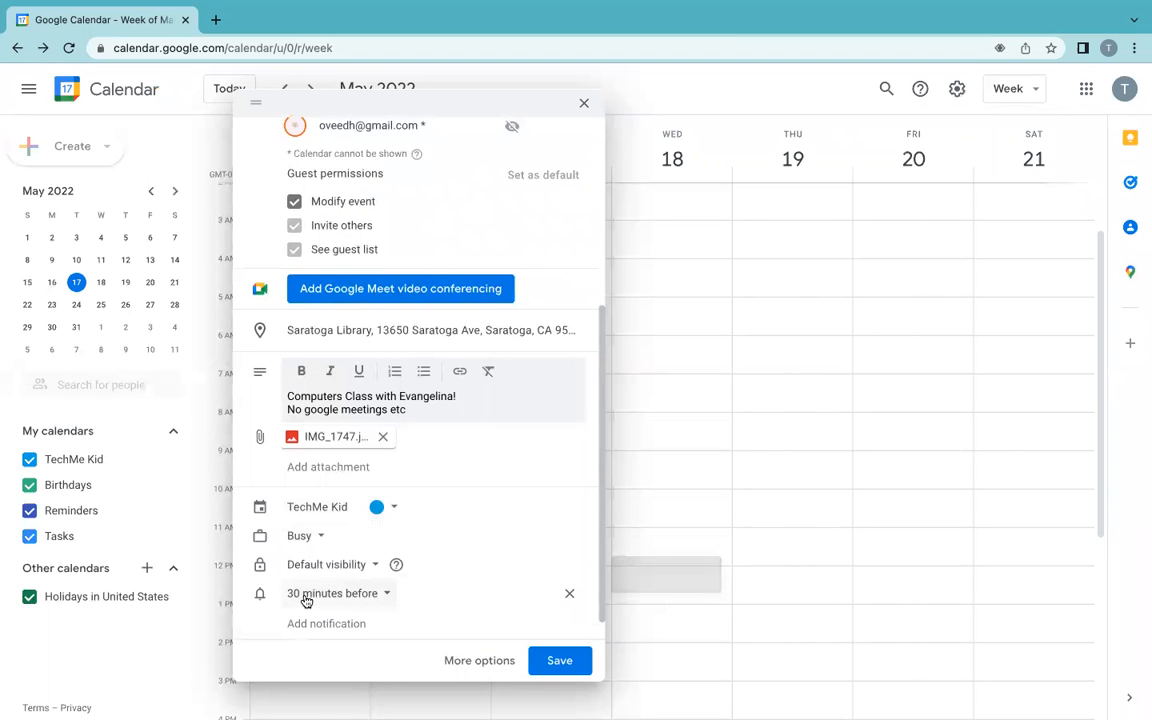
left_click(377, 507)
left_click(337, 507)
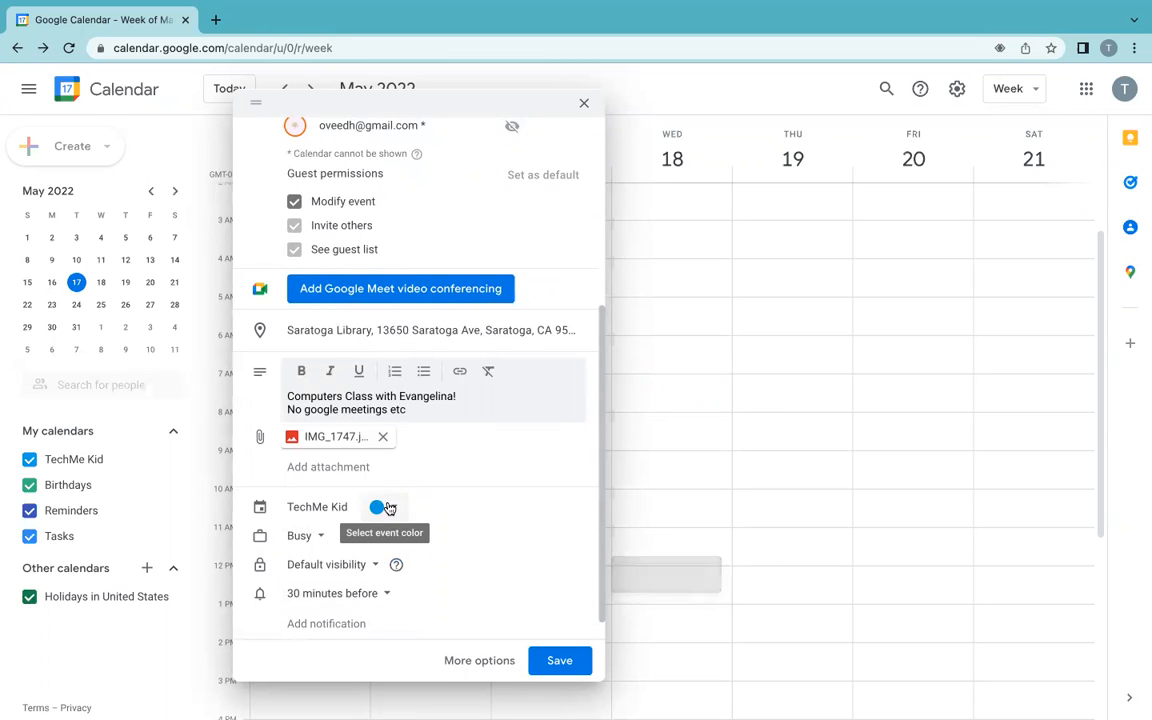
left_click(388, 508)
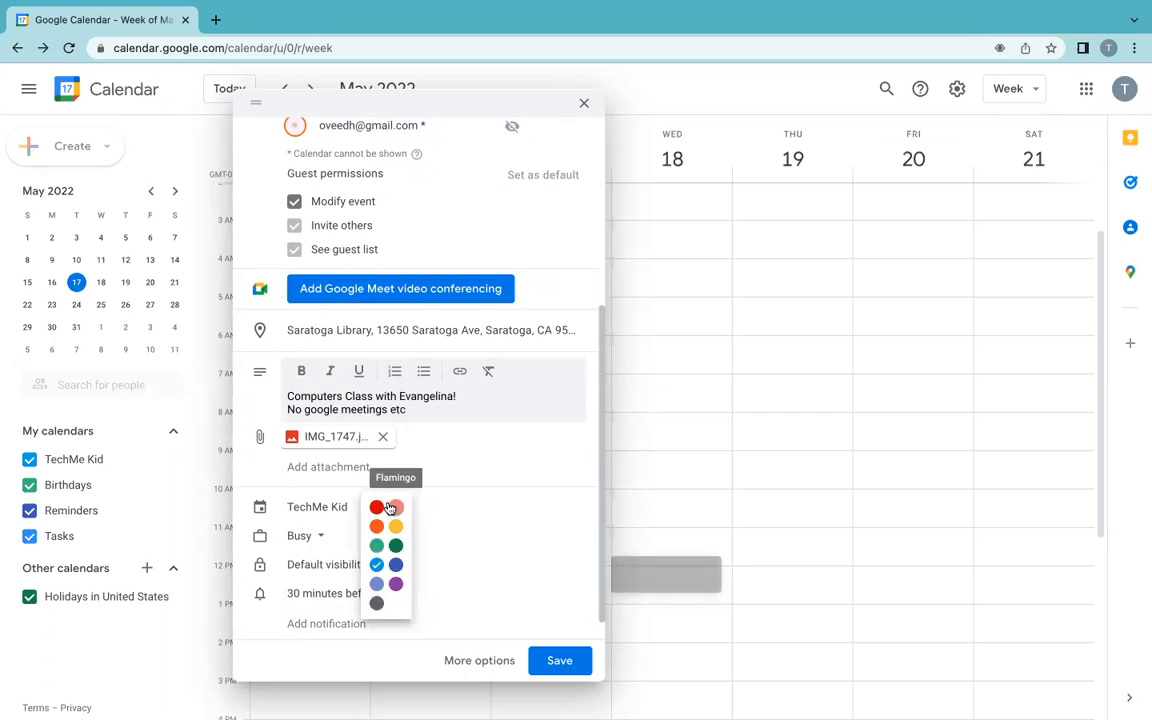
left_click(483, 528)
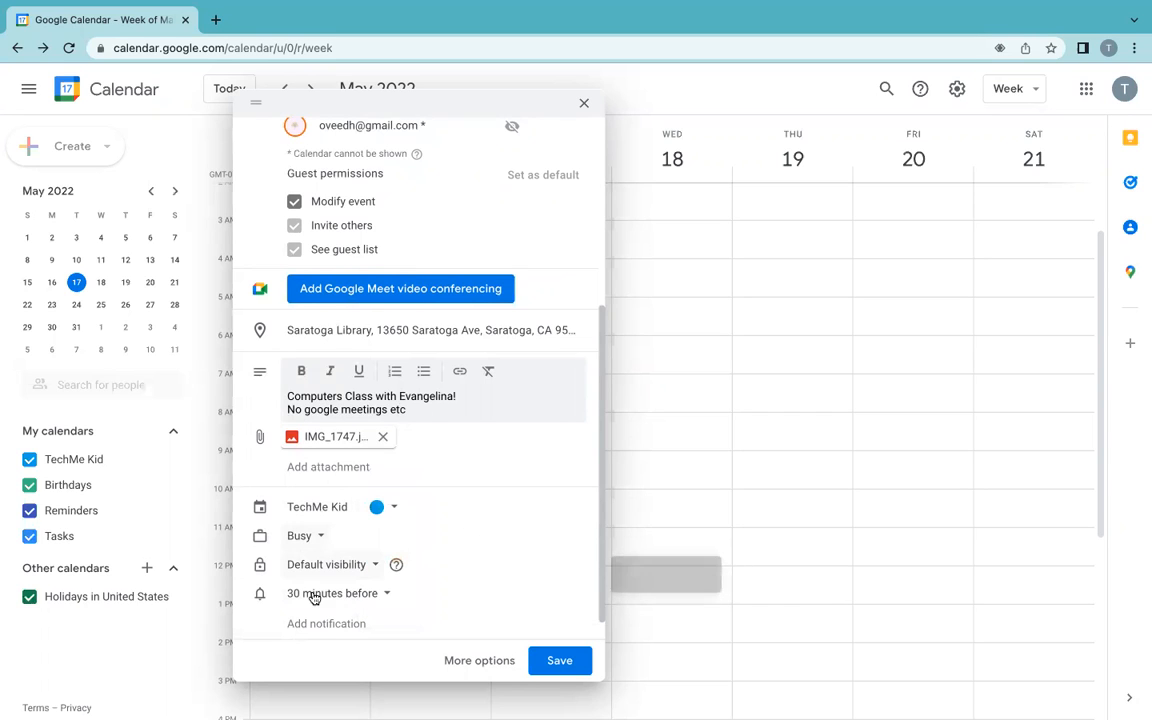
Add a second notification to the event, set it to 1 day before, and remove it again.
scroll(309, 594, "down", 1)
left_click(355, 604)
scroll(336, 620, "down", 1)
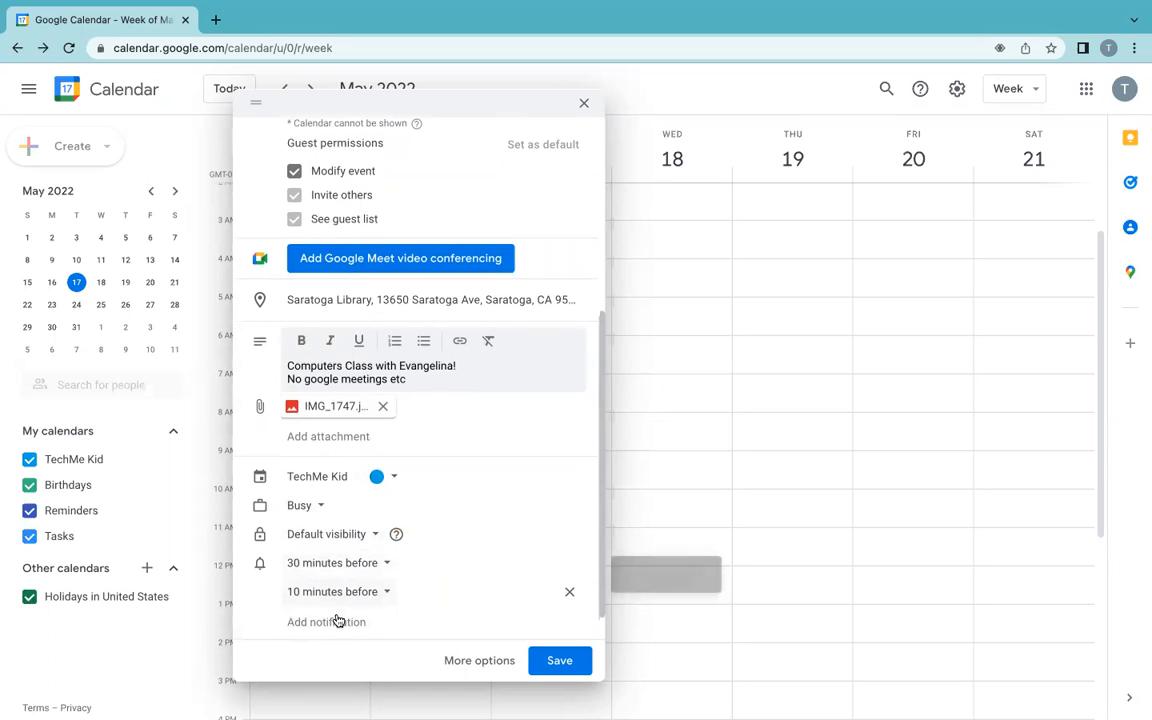
left_click(381, 567)
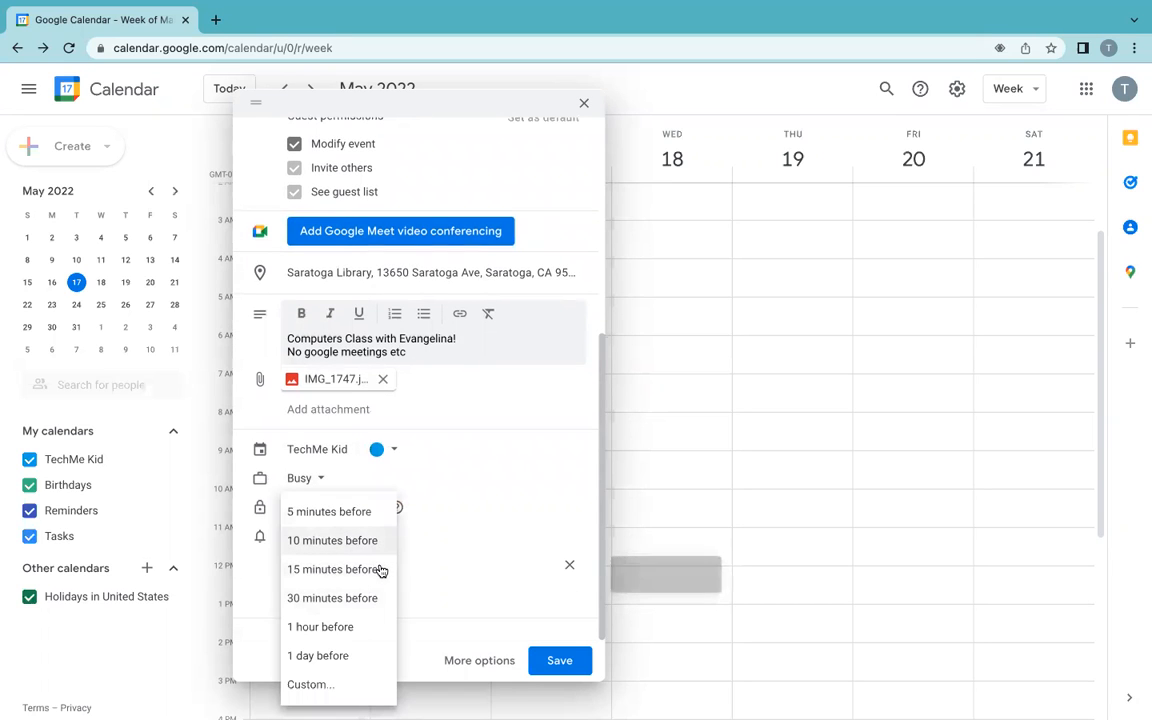
left_click(353, 655)
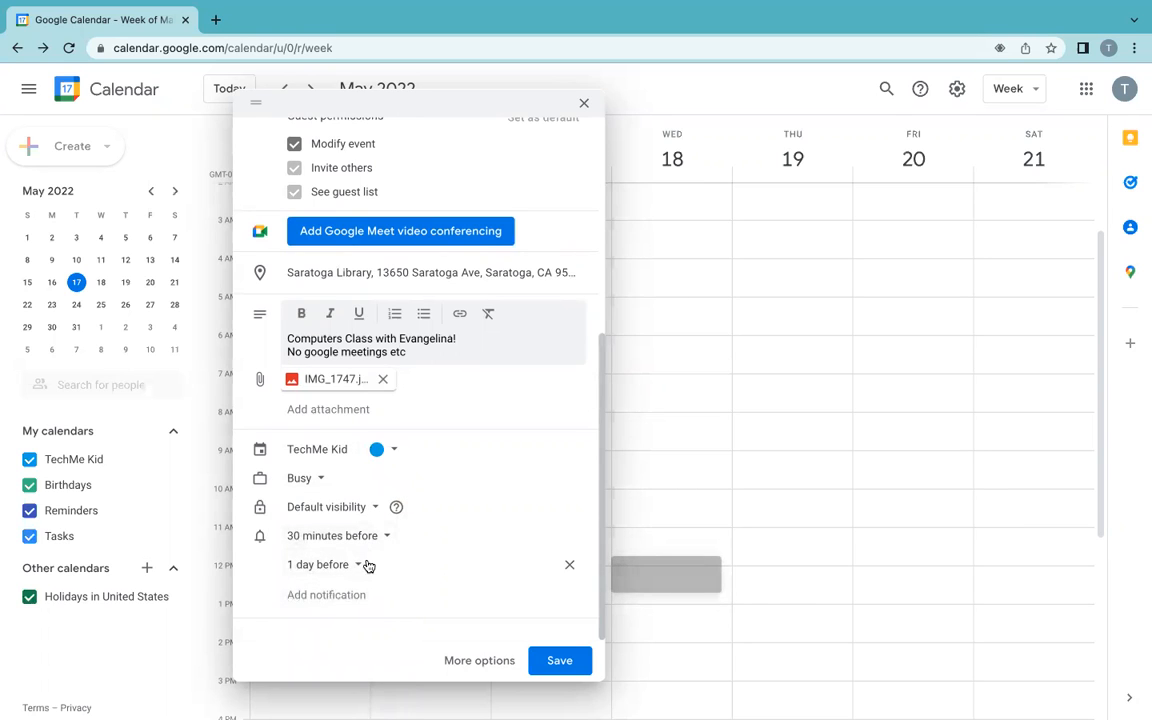
left_click(569, 570)
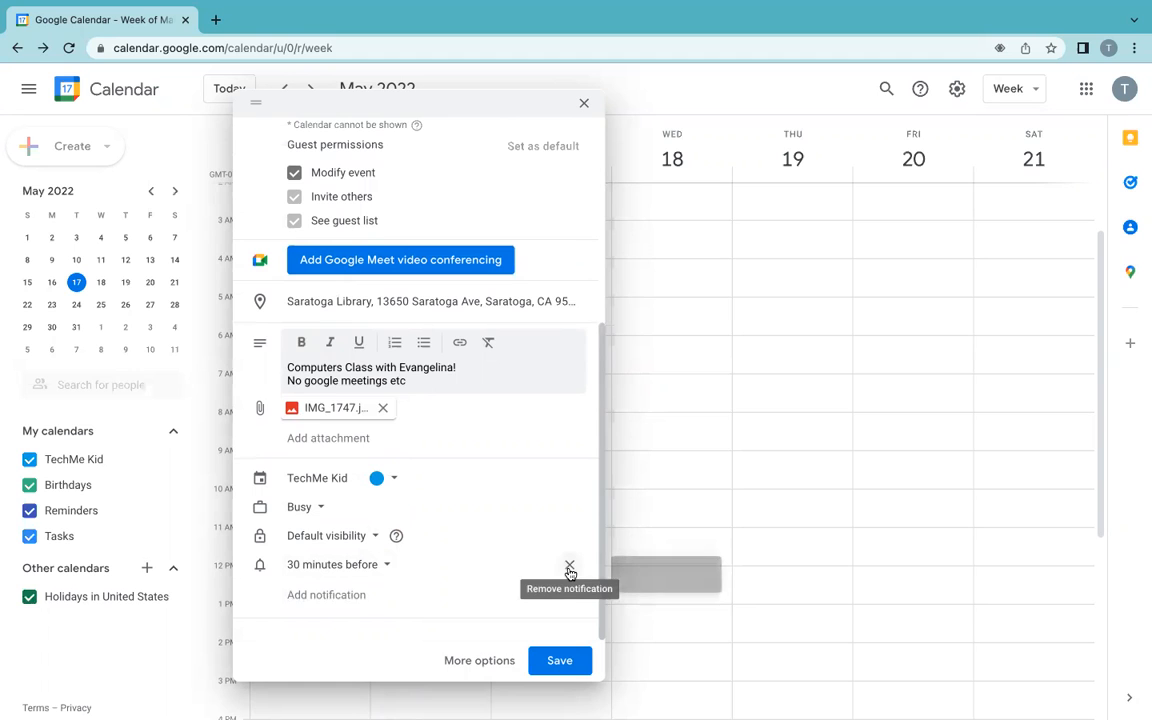
Save the event, send the invitation email to the guest, and share the attached file with that guest with View access.
left_click(556, 661)
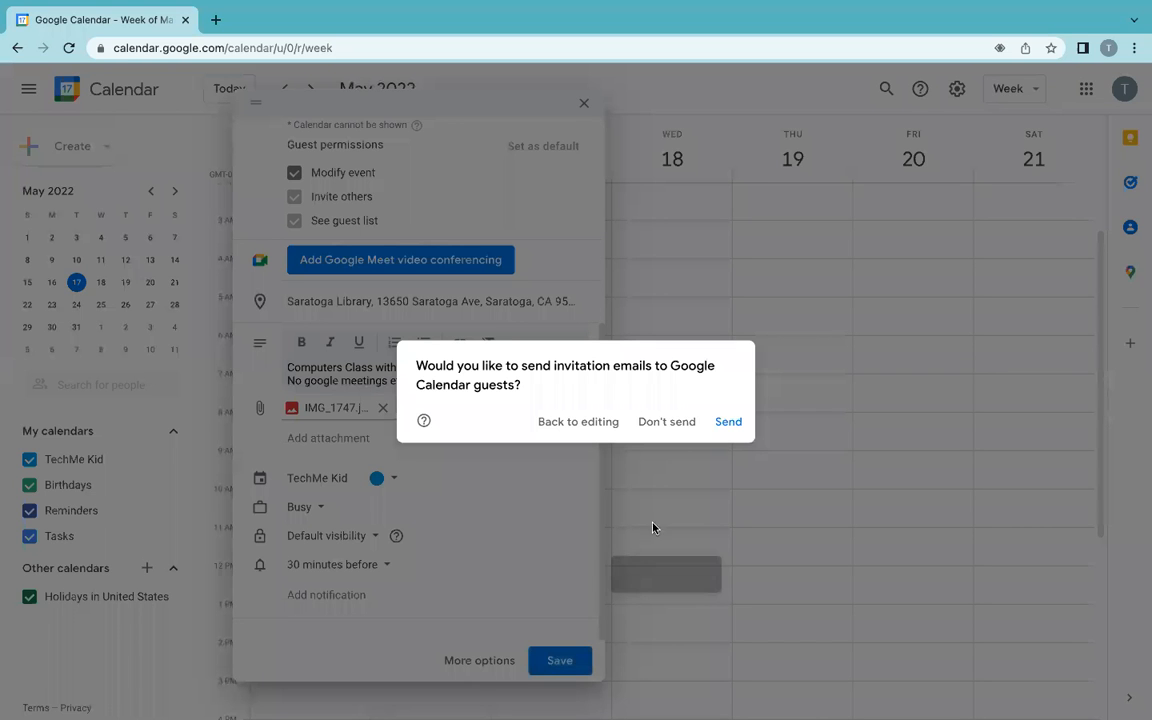
left_click(728, 423)
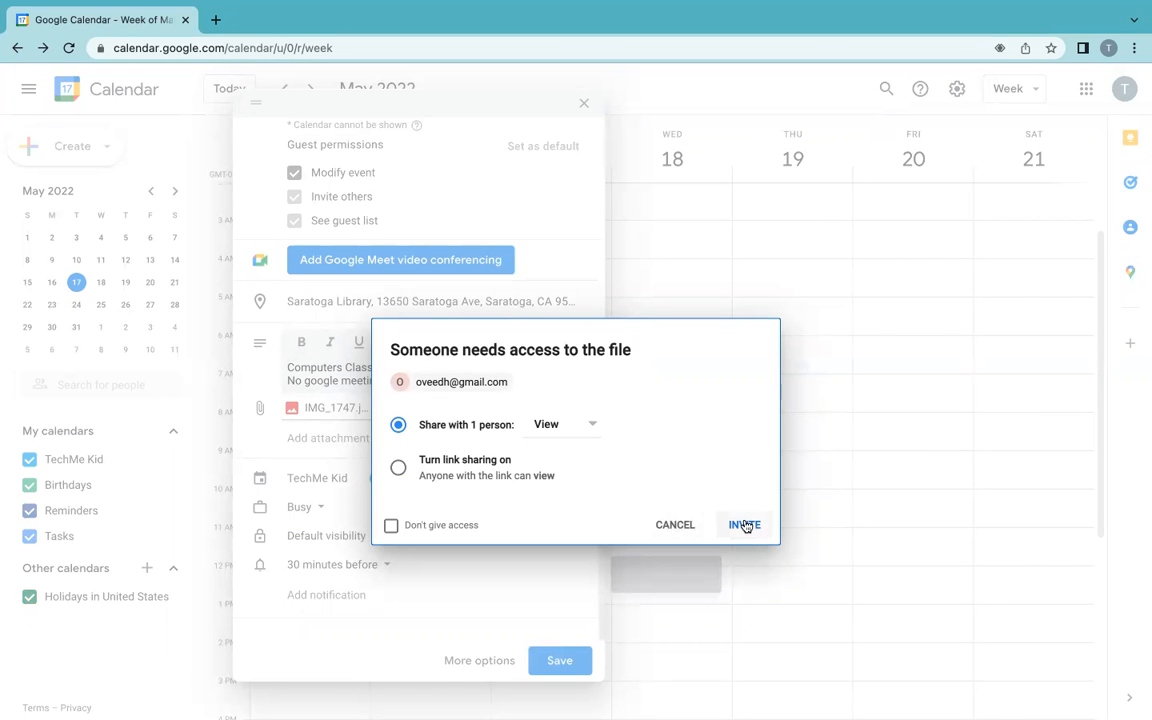
left_click(745, 525)
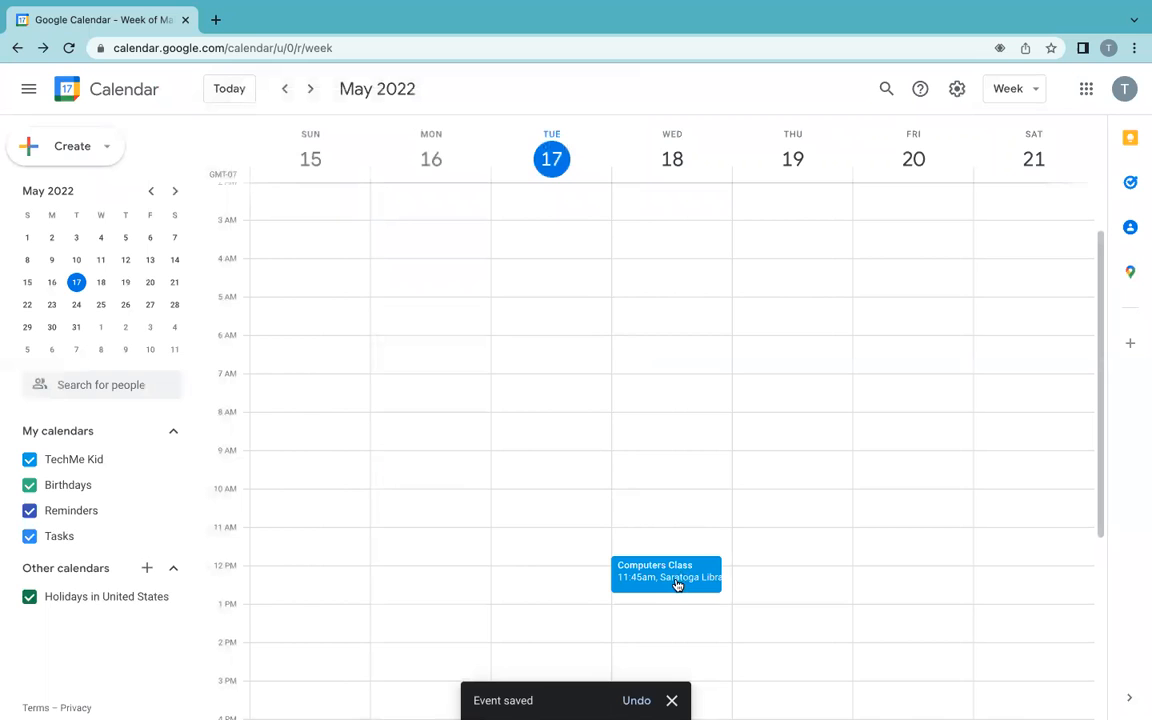
Review the saved Computers Class event's details and the guest's contact card, and close the event.
left_click(677, 585)
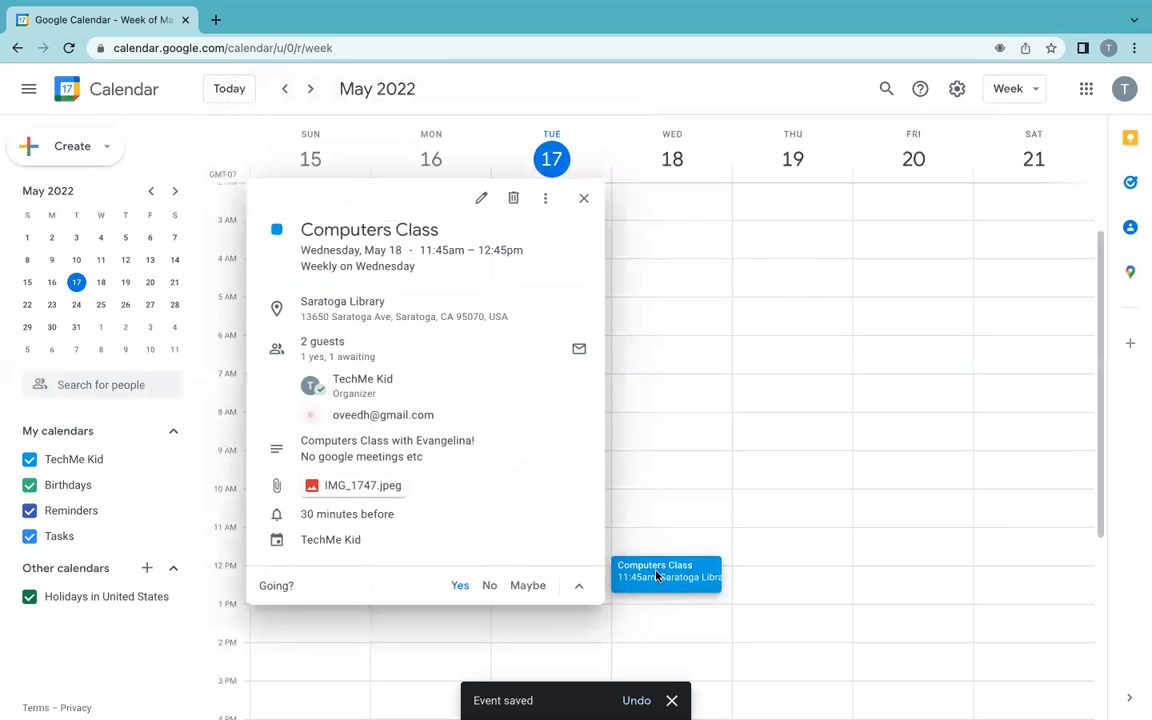
mouse_move(414, 411)
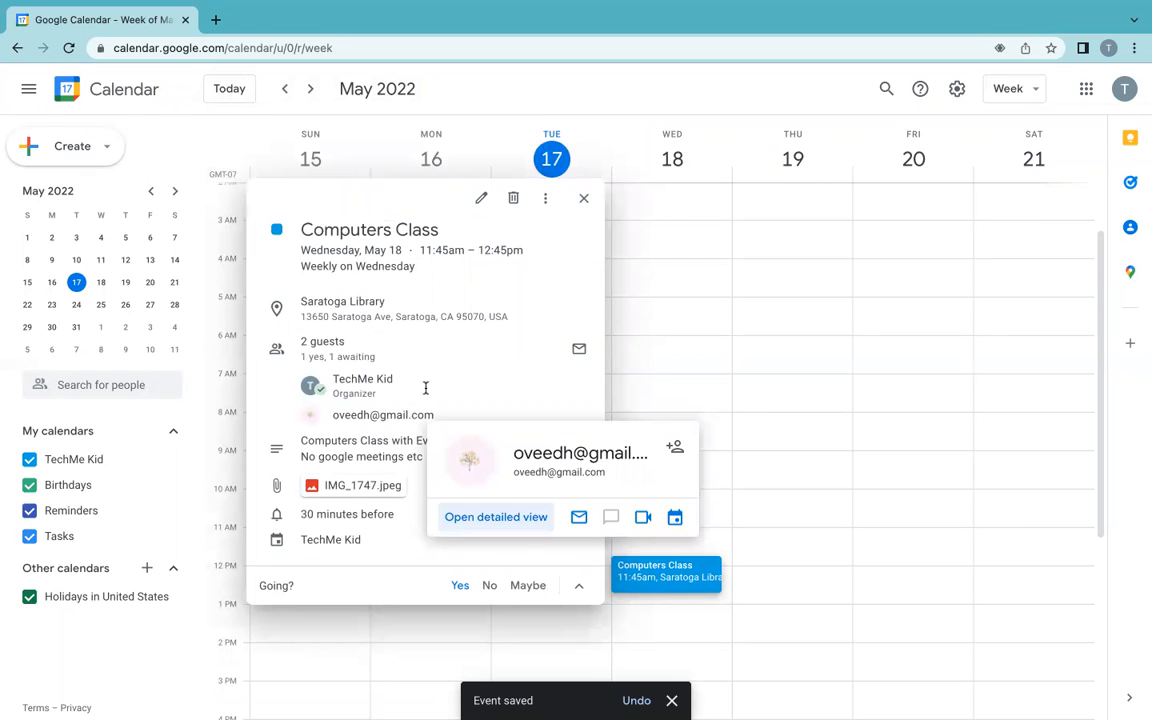
left_click(585, 200)
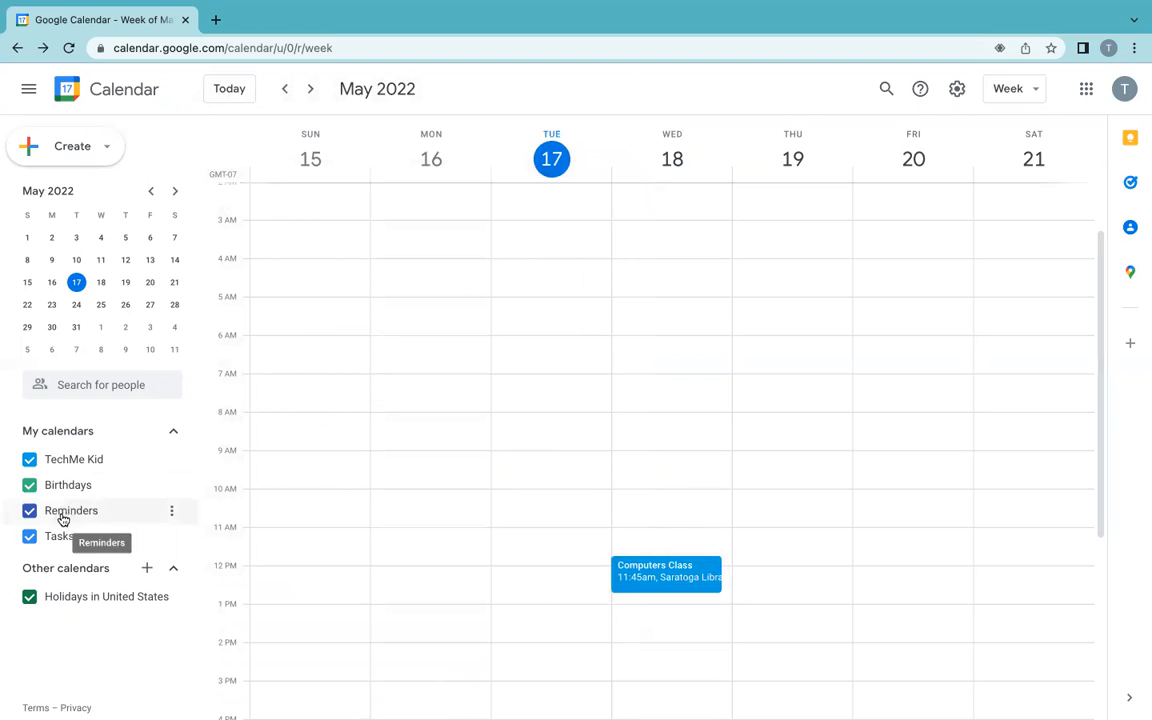
Create a new calendar named "Computers Classes" with the description "Computers Classes are annually" and return to the week view.
left_click(150, 567)
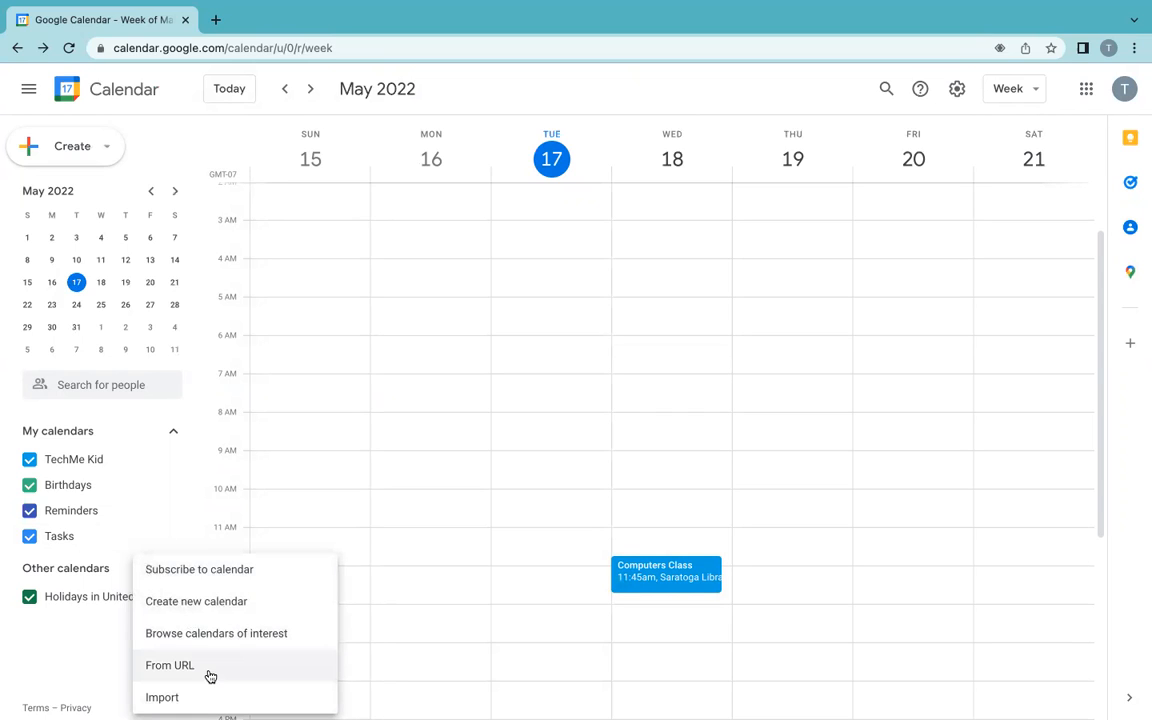
left_click(215, 603)
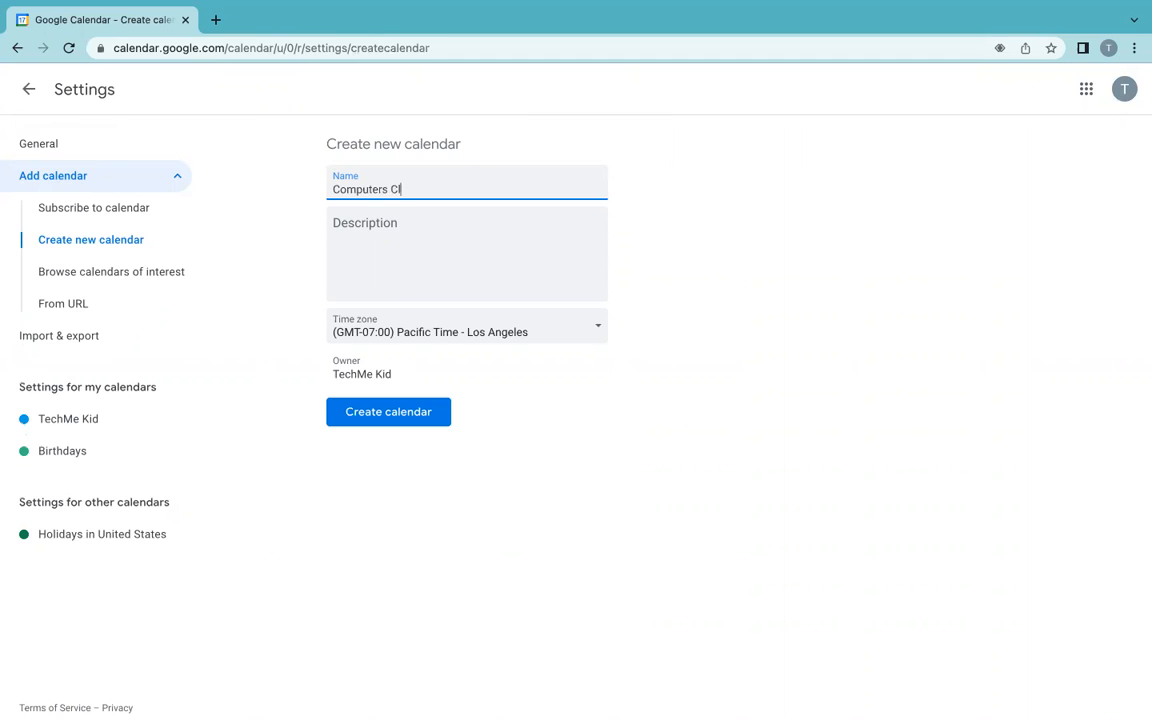
left_click(470, 215)
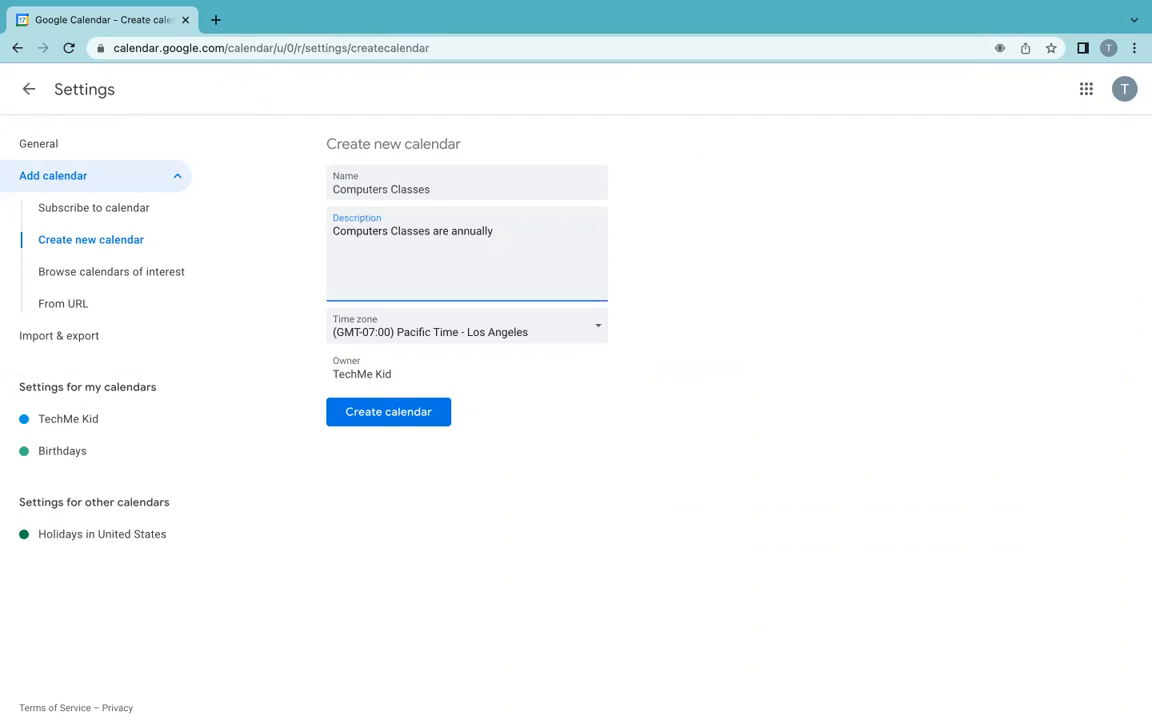
key("Return")
left_click(422, 412)
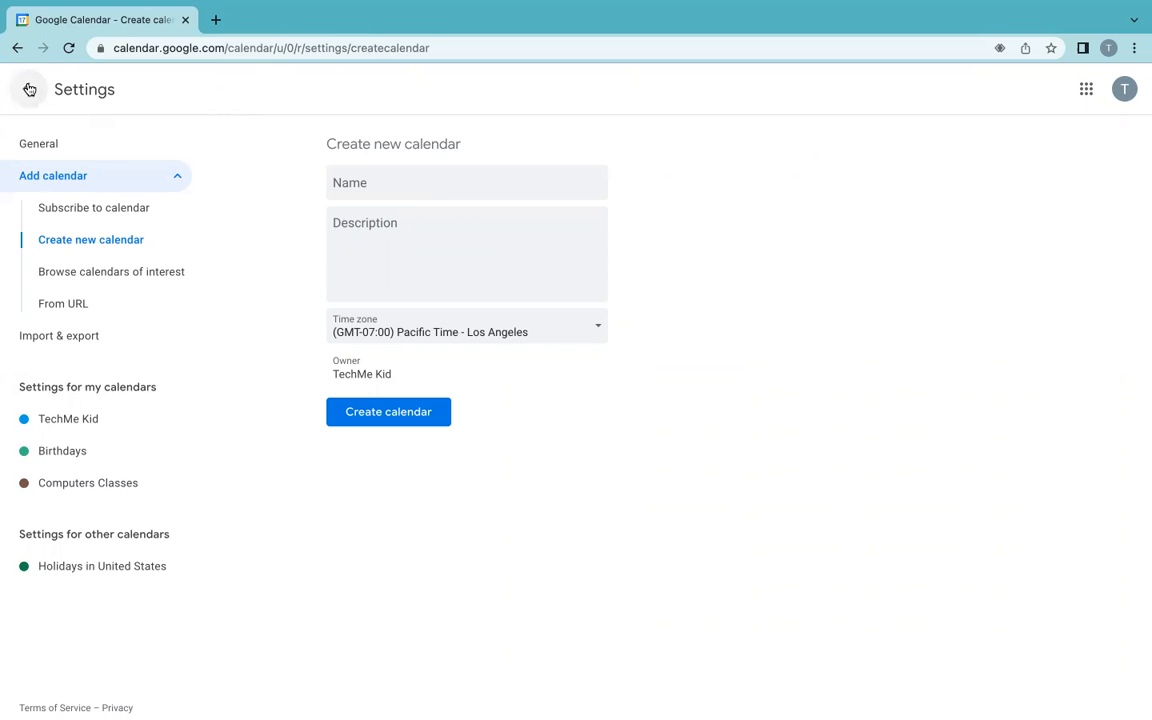
left_click(30, 90)
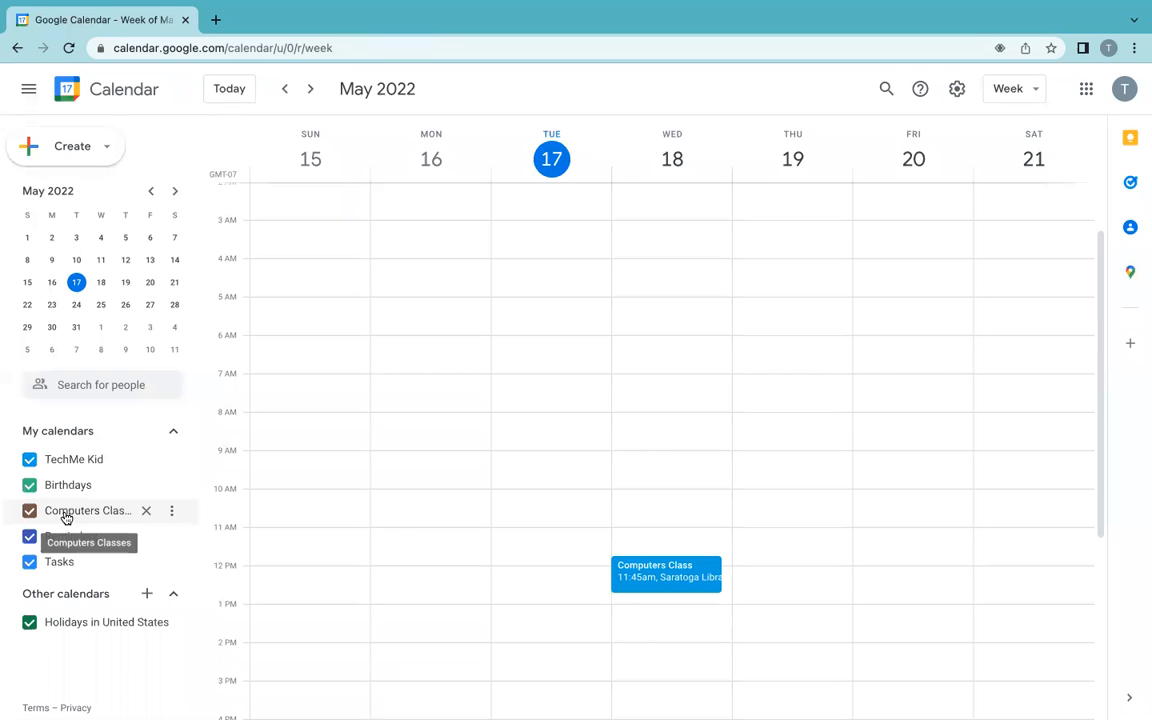
Save a "computers class" event on Wednesday, May 18, 4:30–5:30am in the Computers Classes calendar and check its details.
left_click(643, 296)
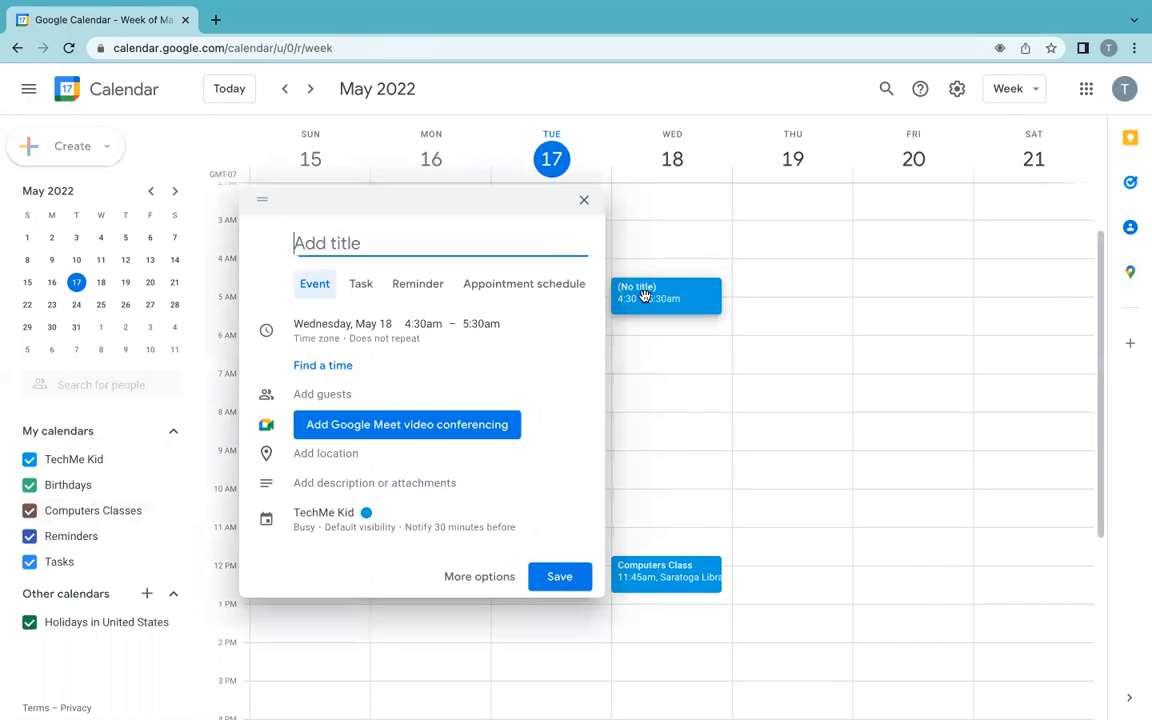
type("com")
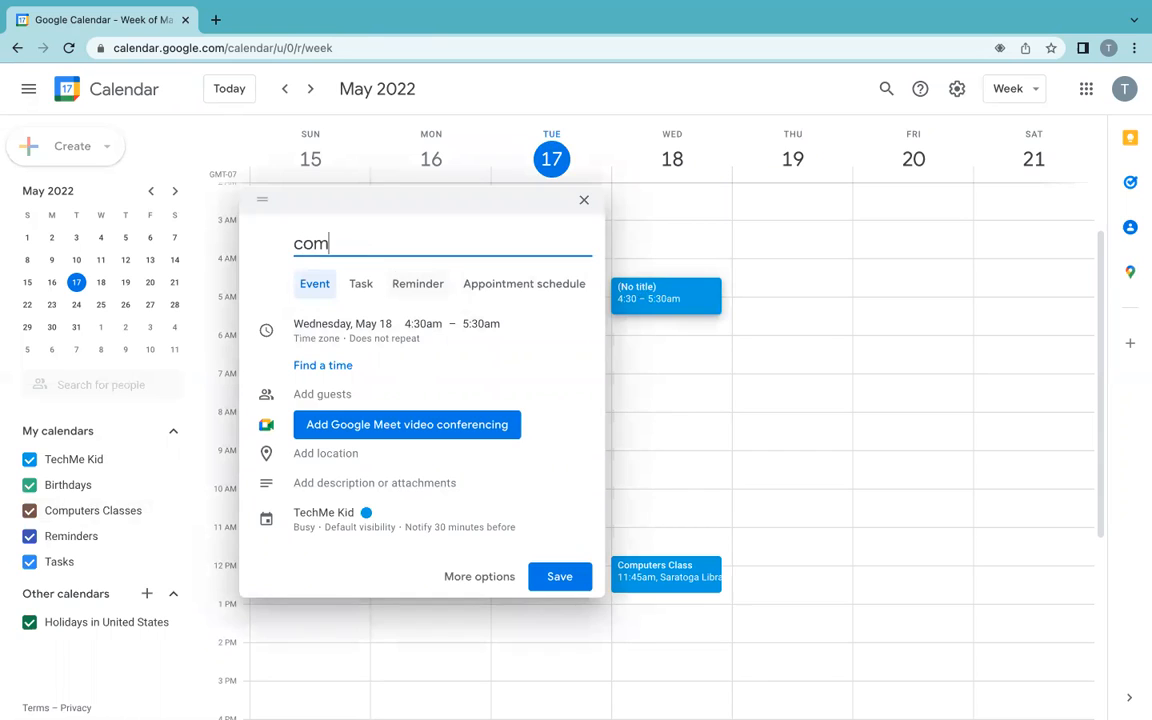
type("puters class")
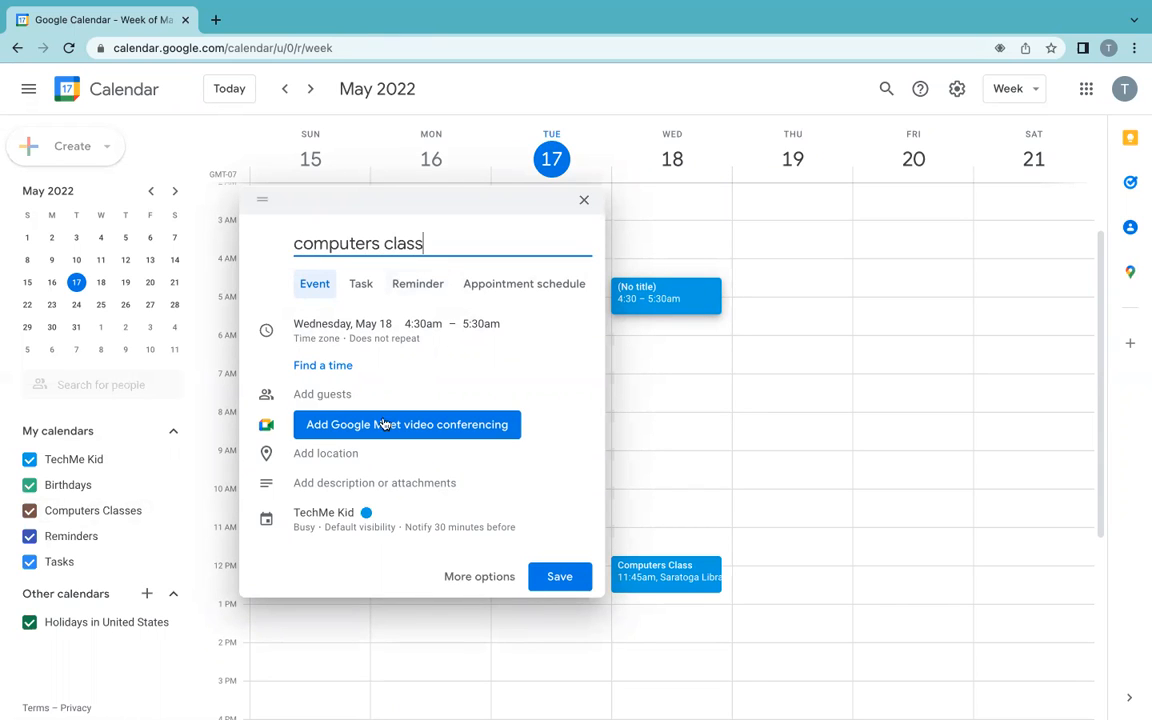
left_click(319, 512)
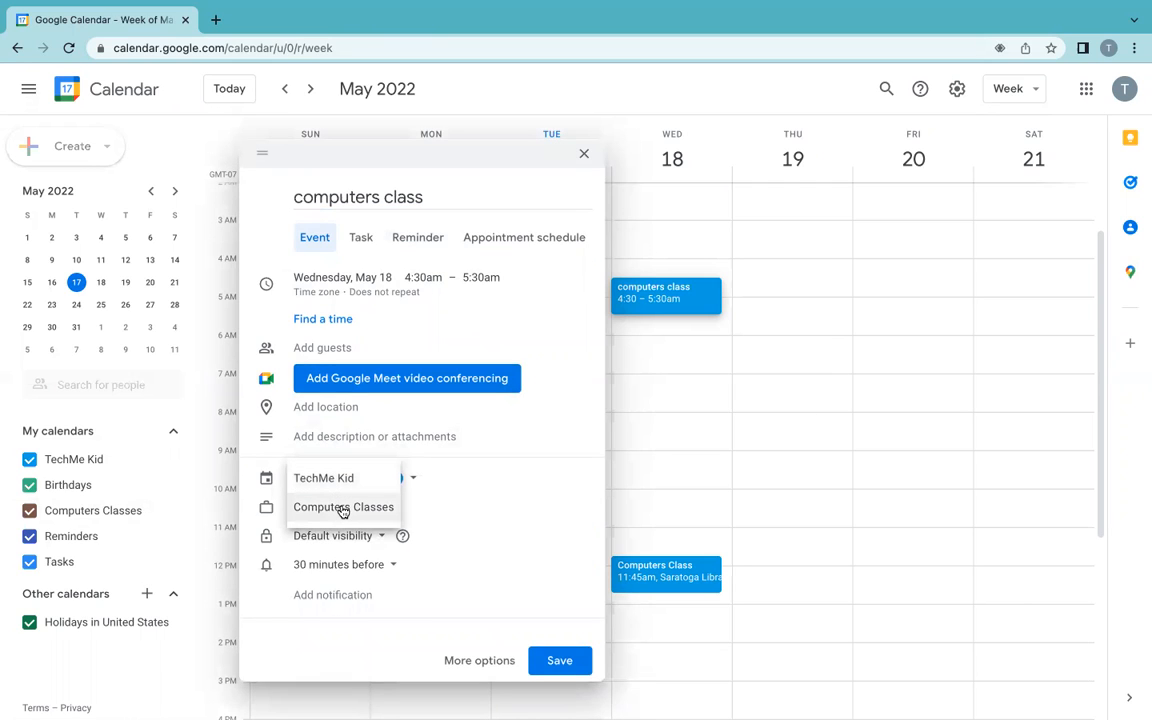
left_click(343, 508)
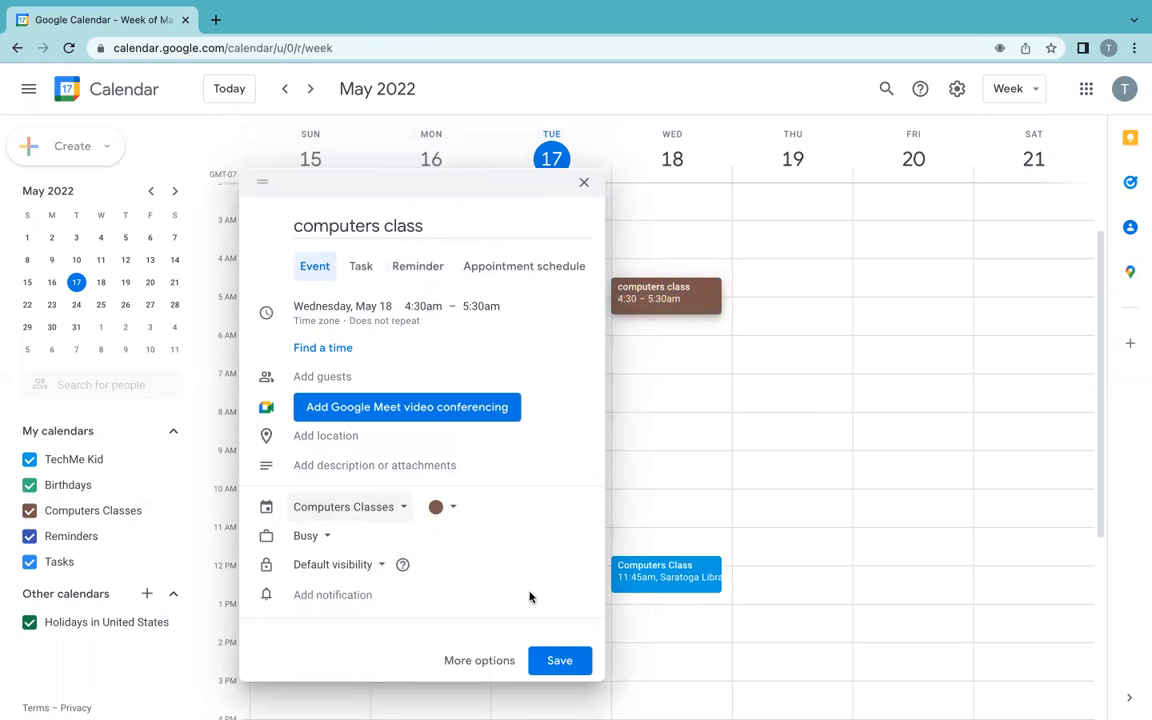
left_click(562, 662)
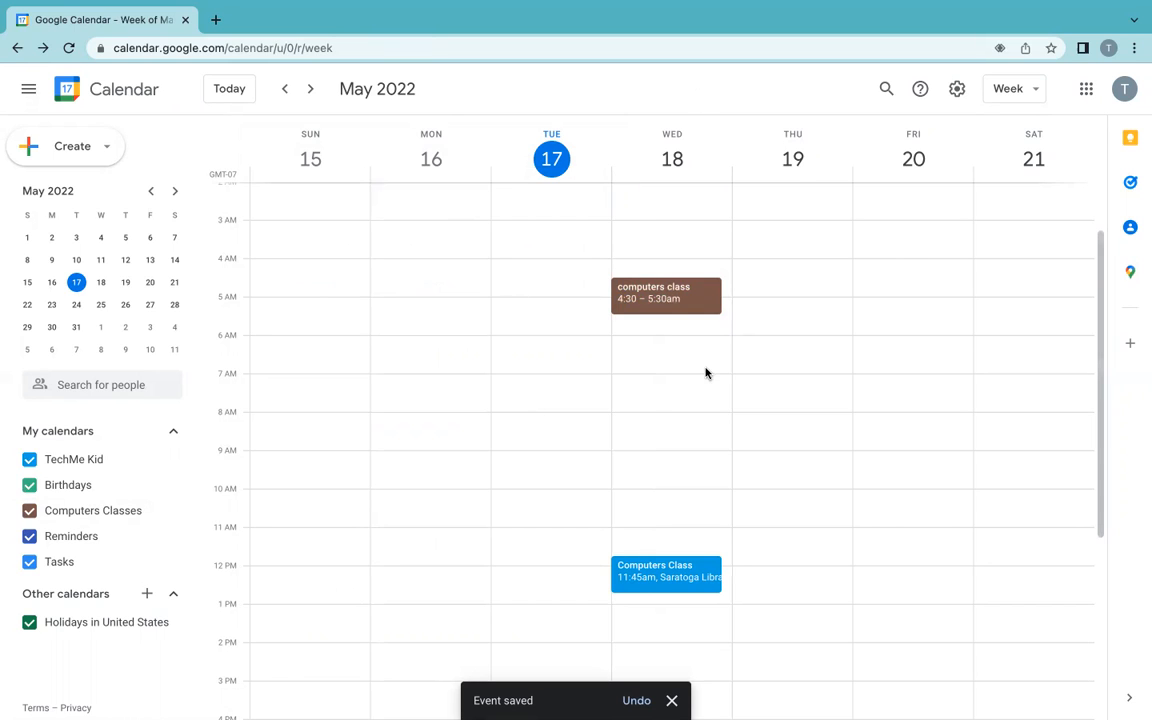
left_click(650, 305)
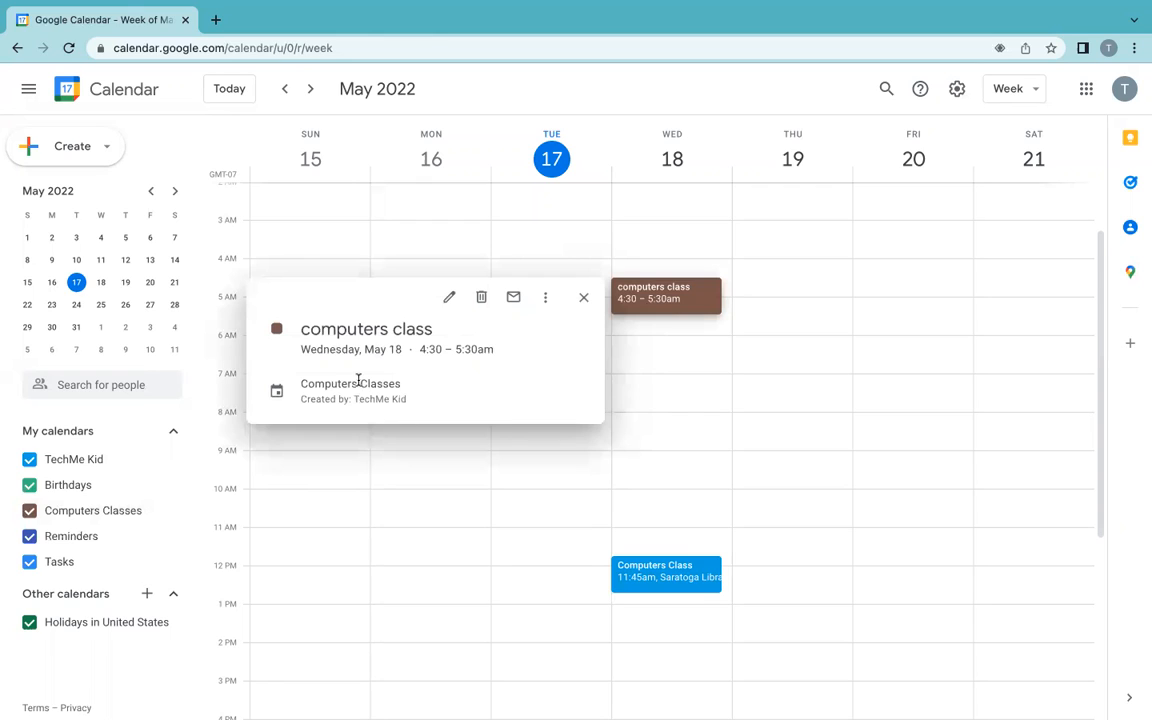
left_click(583, 300)
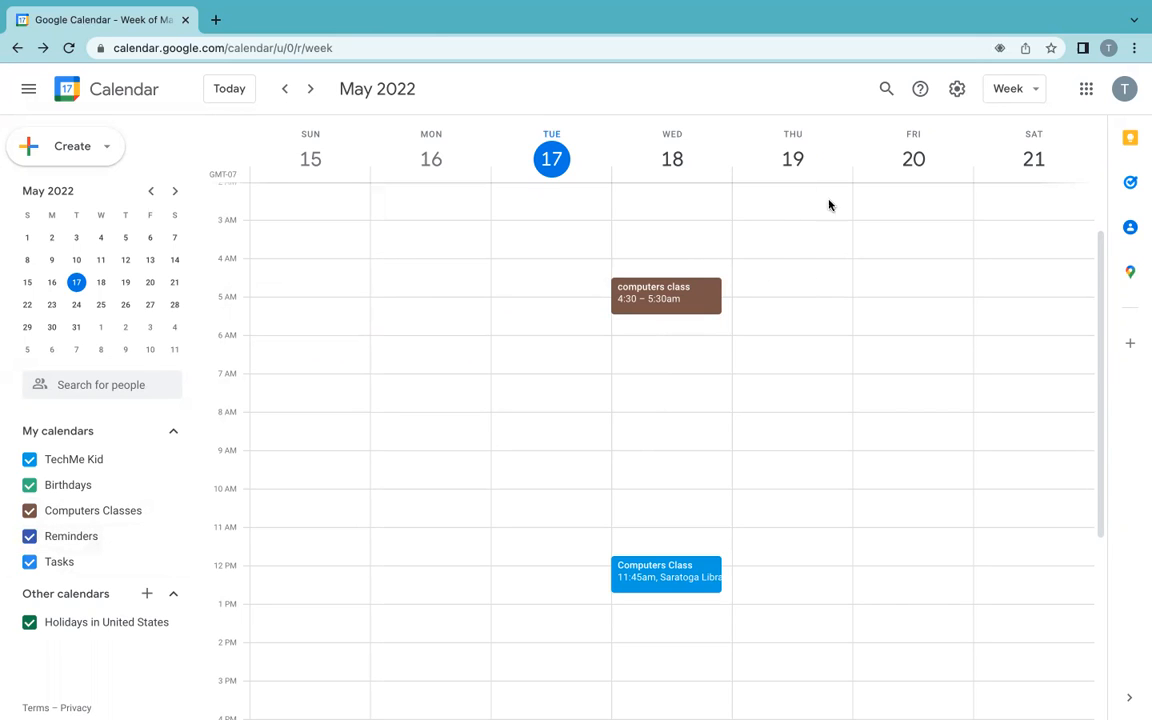
Start a task titled "Do Laundry" on Thursday, May 19, 2022 and set its time to 10:30am.
left_click(783, 252)
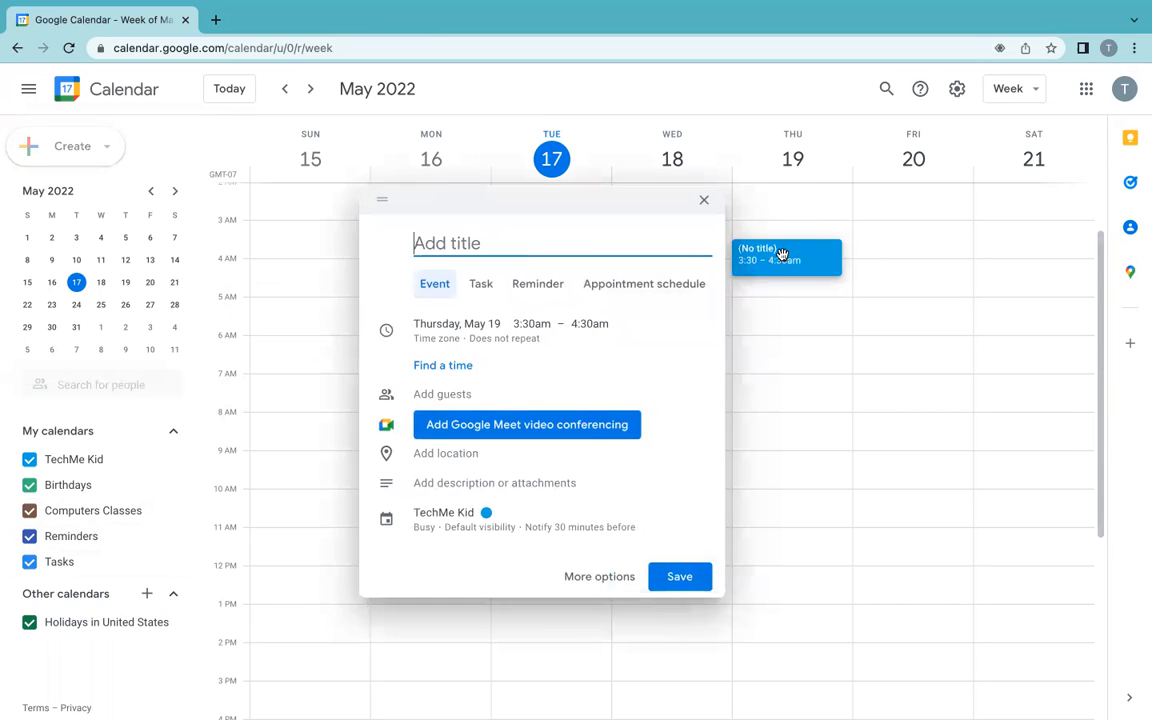
left_click(484, 286)
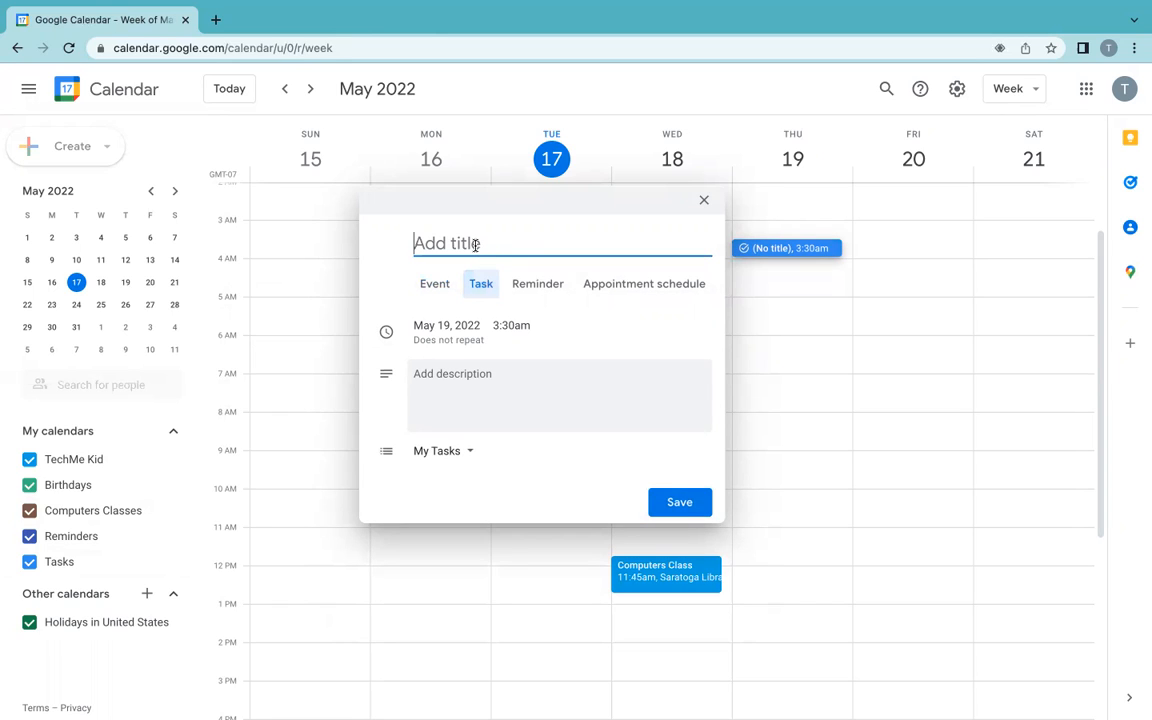
type("Do Laundry")
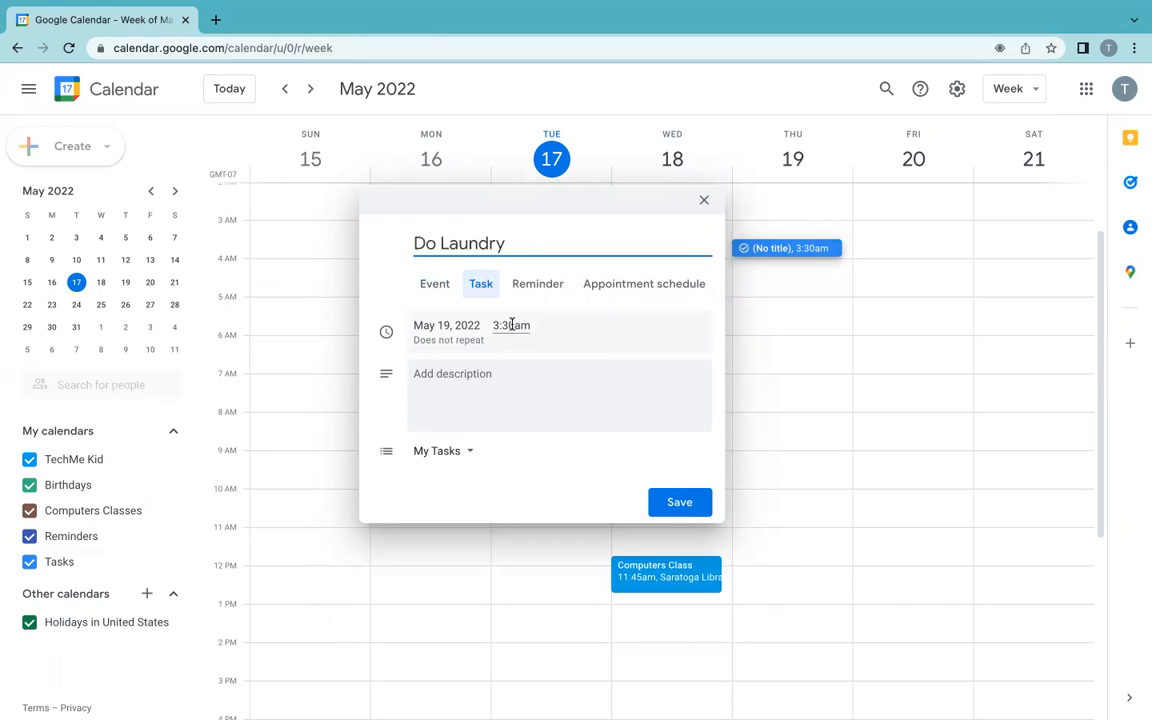
left_click(511, 325)
scroll(543, 447, "down", 6)
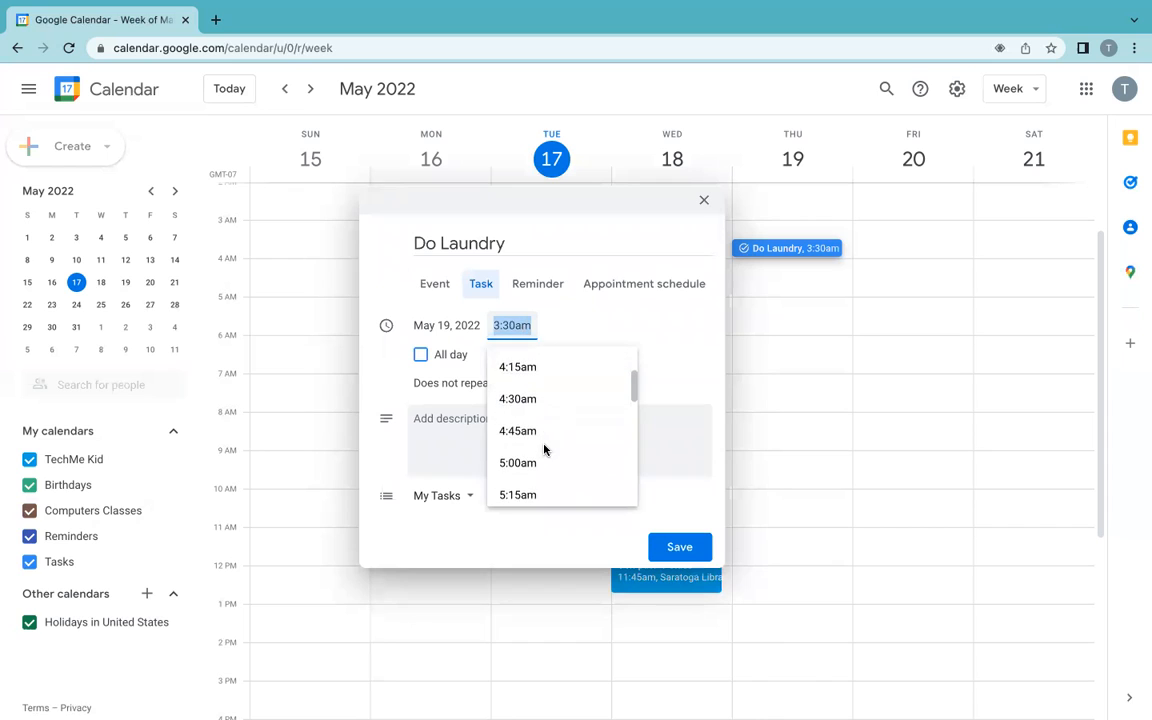
scroll(544, 447, "down", 3)
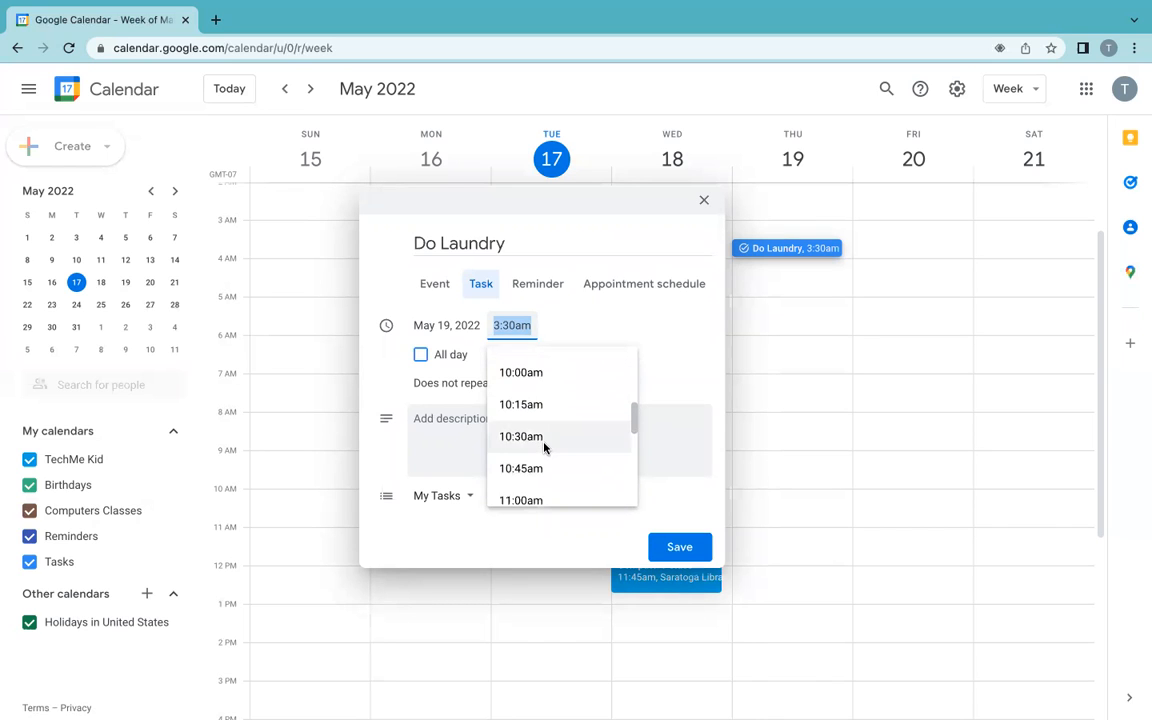
left_click(544, 444)
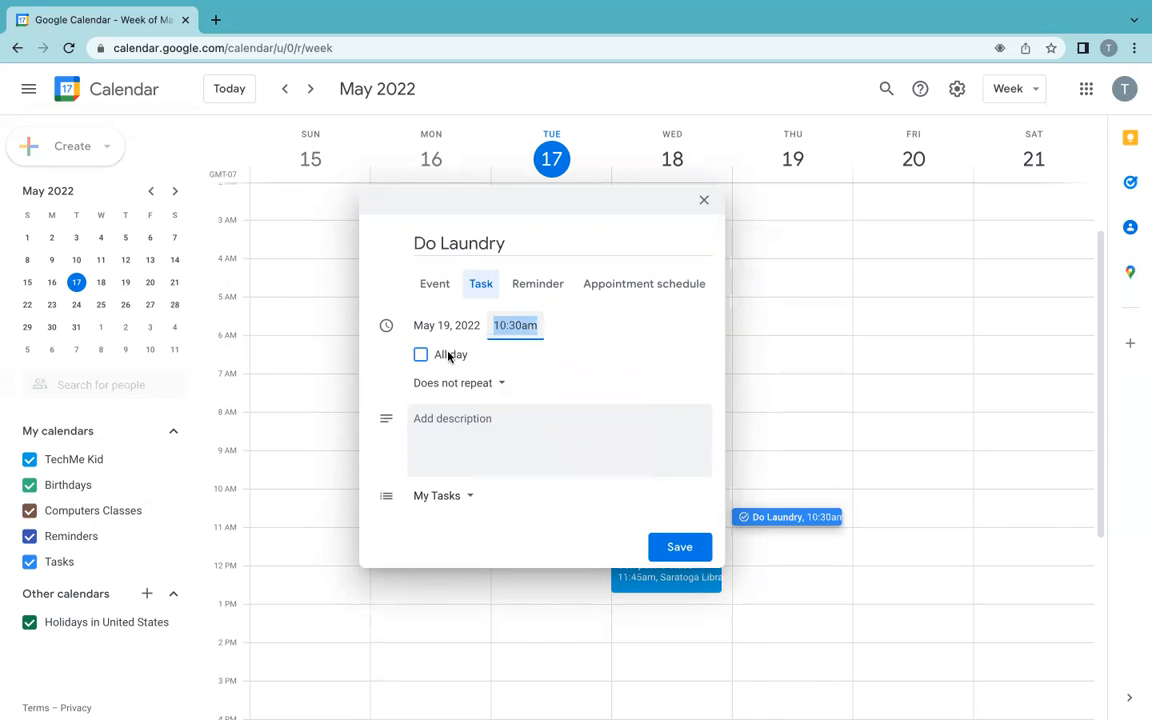
Make the laundry task repeat daily, add the description "Get laundry from dryer", and save it in My Tasks.
left_click(475, 383)
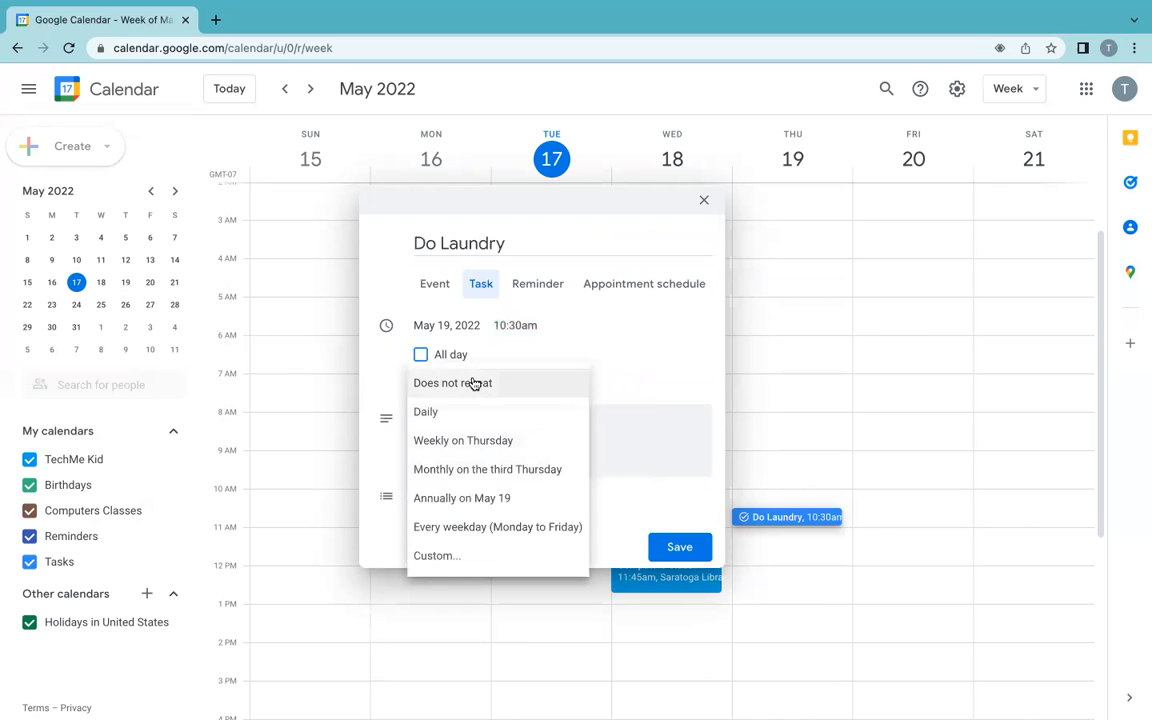
left_click(465, 409)
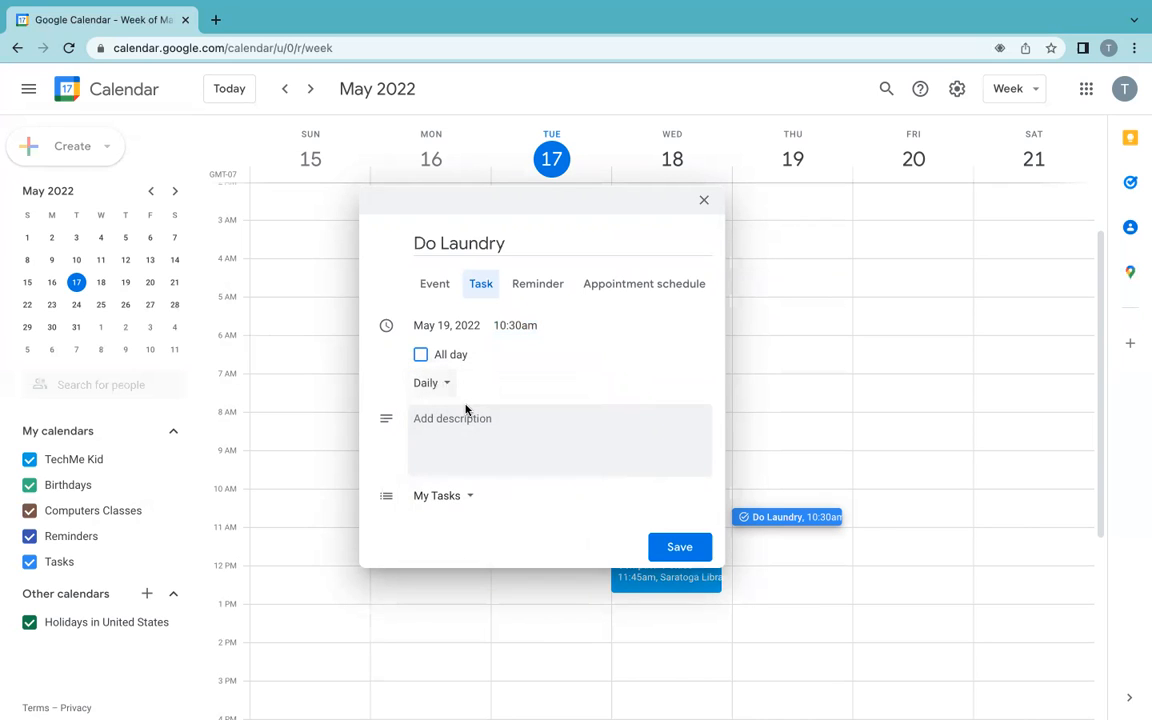
left_click(475, 418)
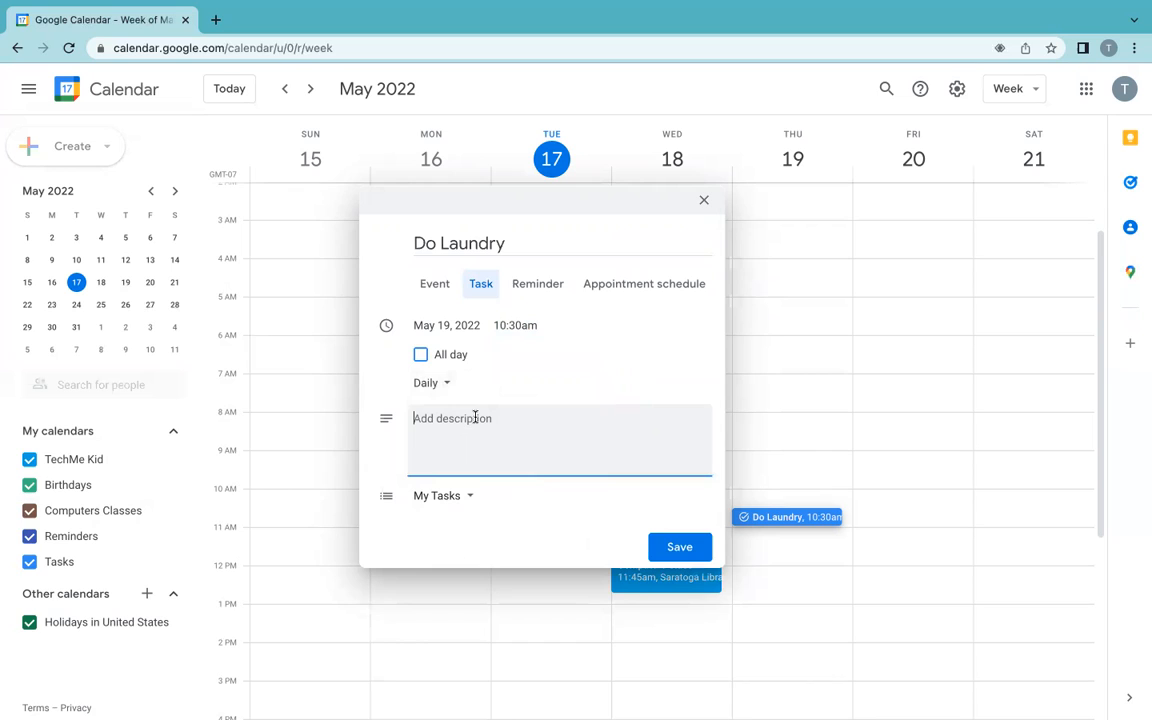
type("Get laundry from dryer")
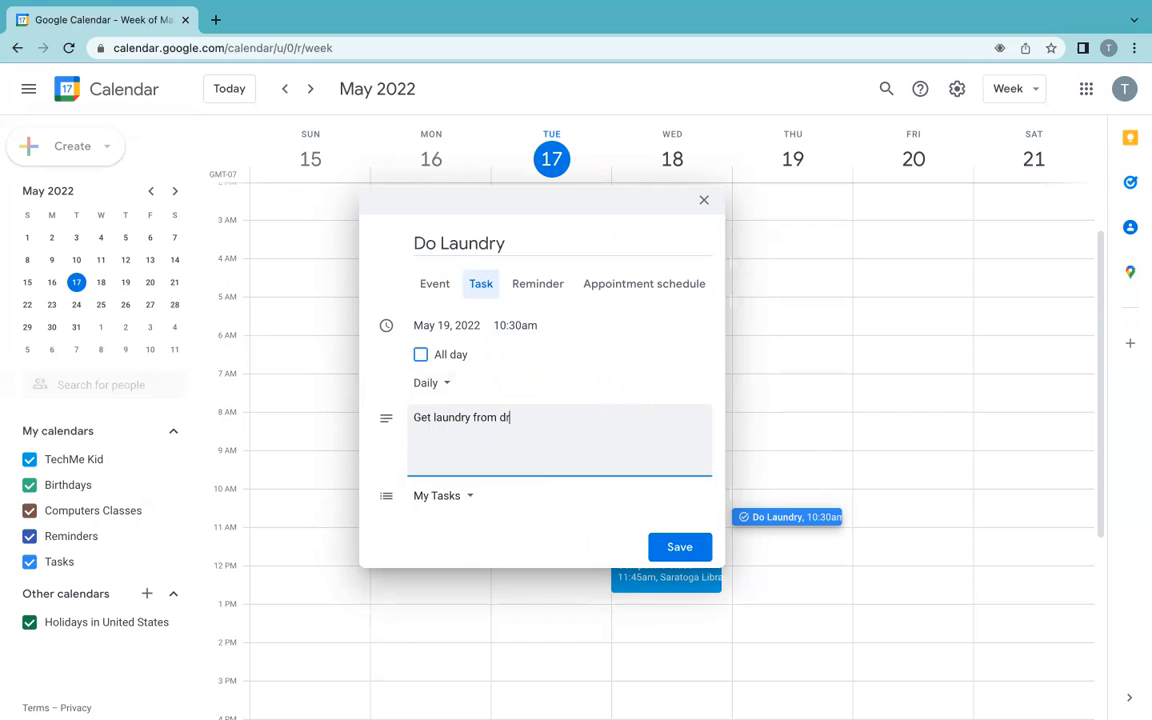
left_click(456, 497)
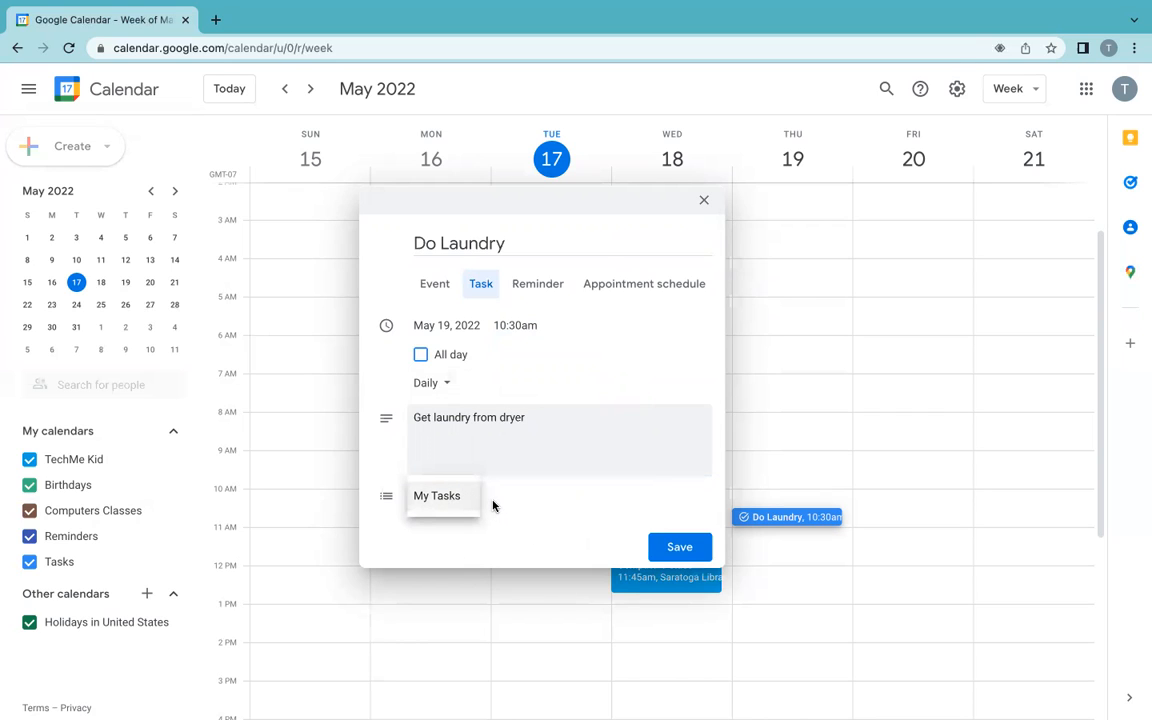
left_click(493, 505)
left_click(667, 548)
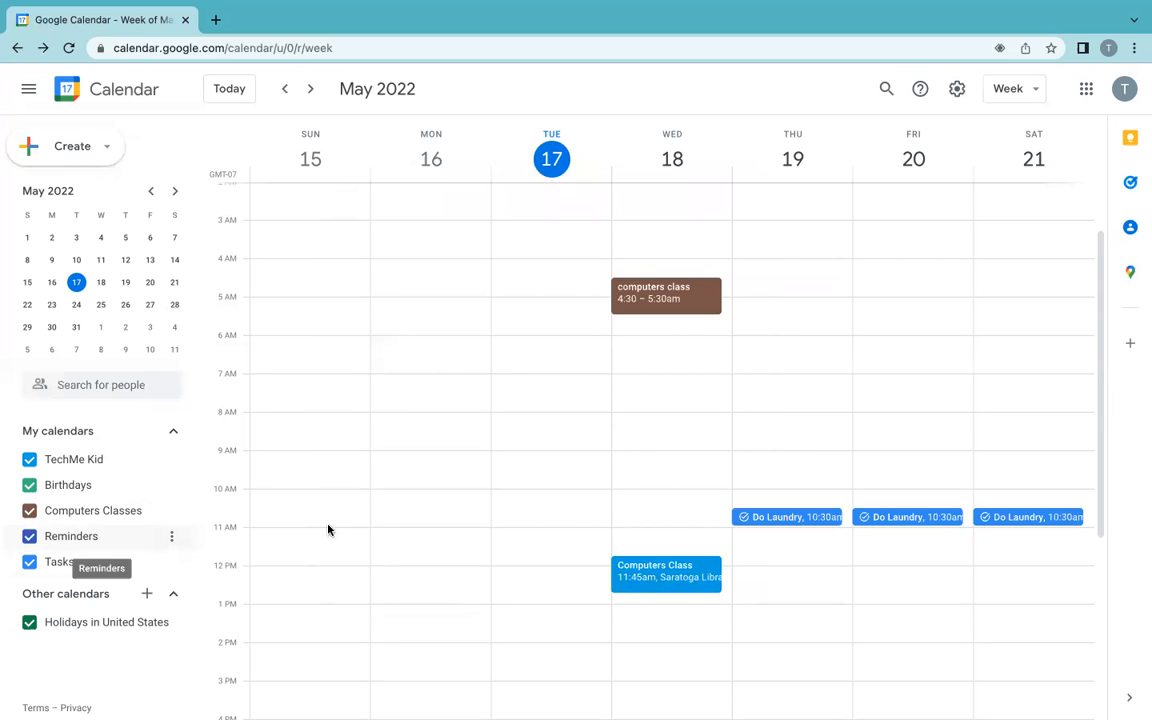
Start a reminder titled "Practice Coding" on Thursday, May 19, 2022.
left_click(779, 262)
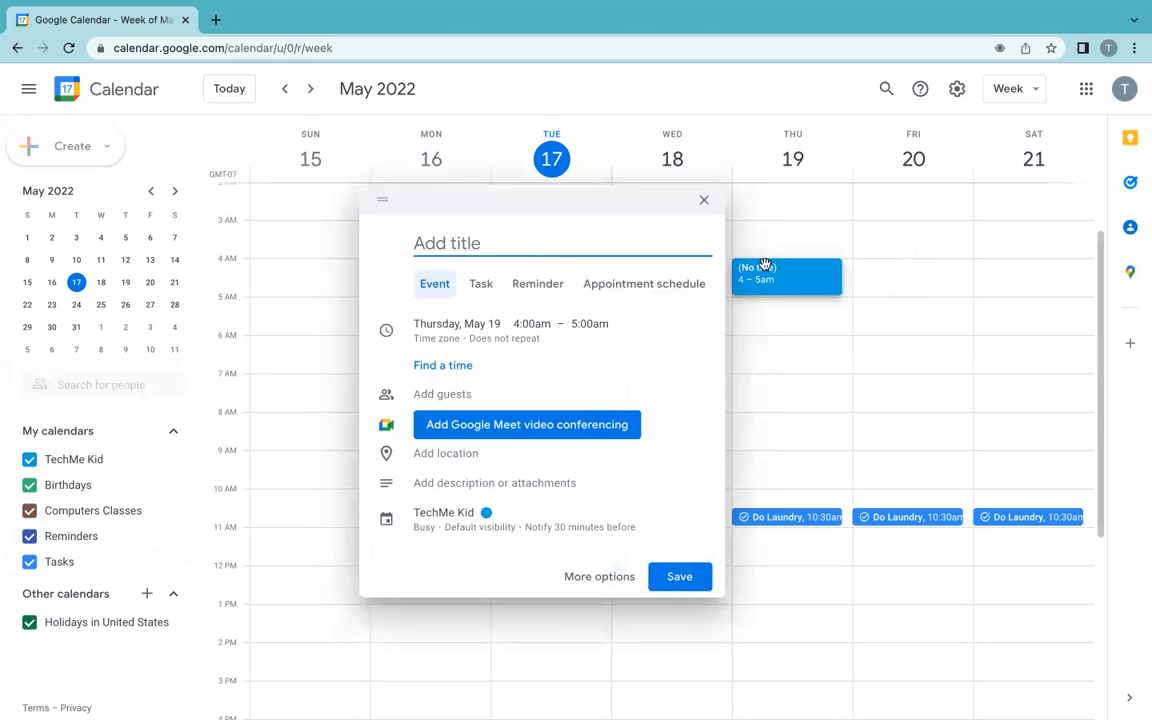
left_click(546, 285)
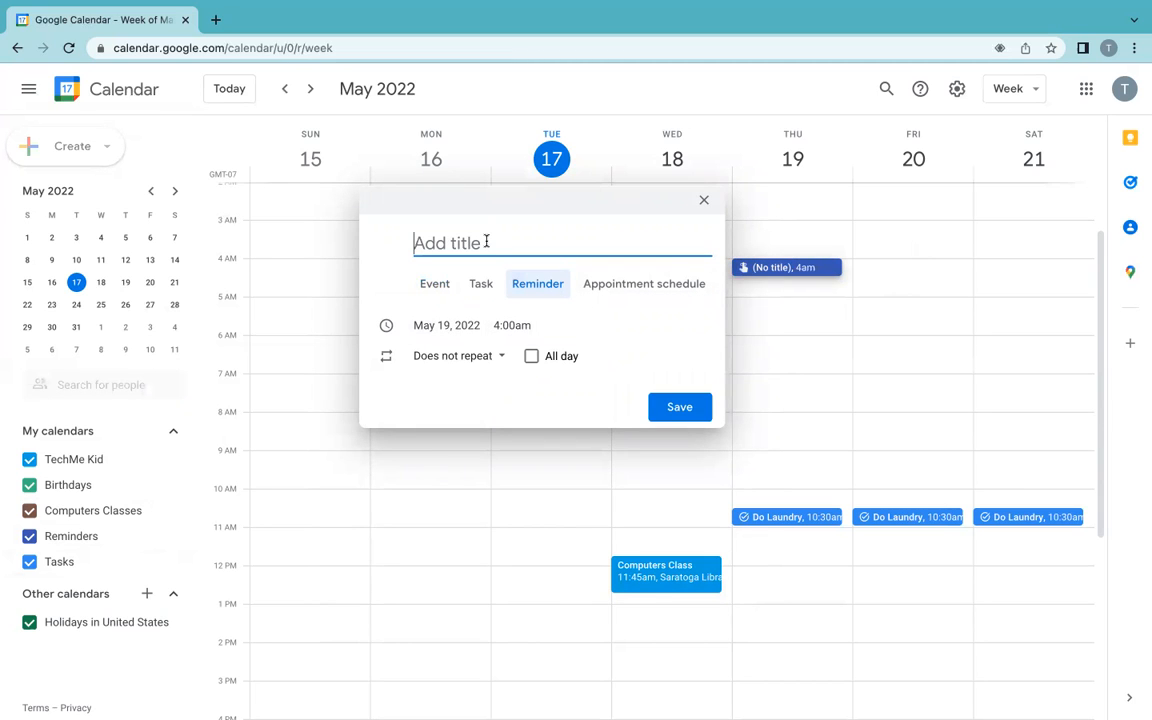
type("Practic")
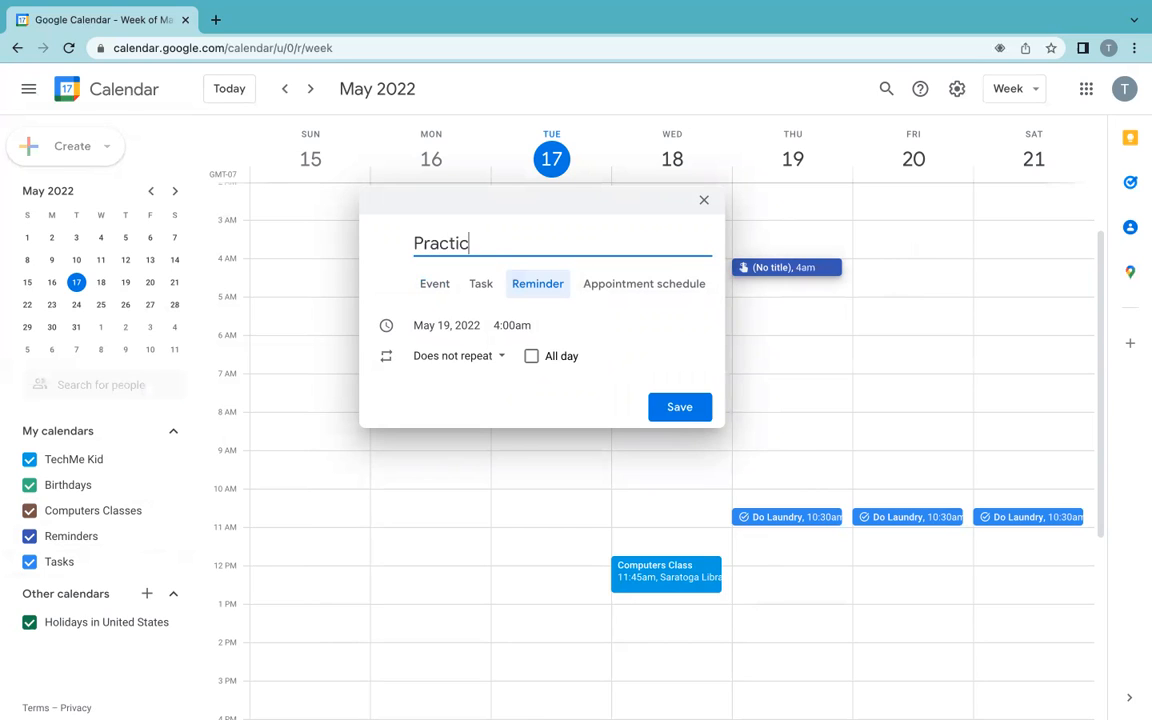
type("e Coding")
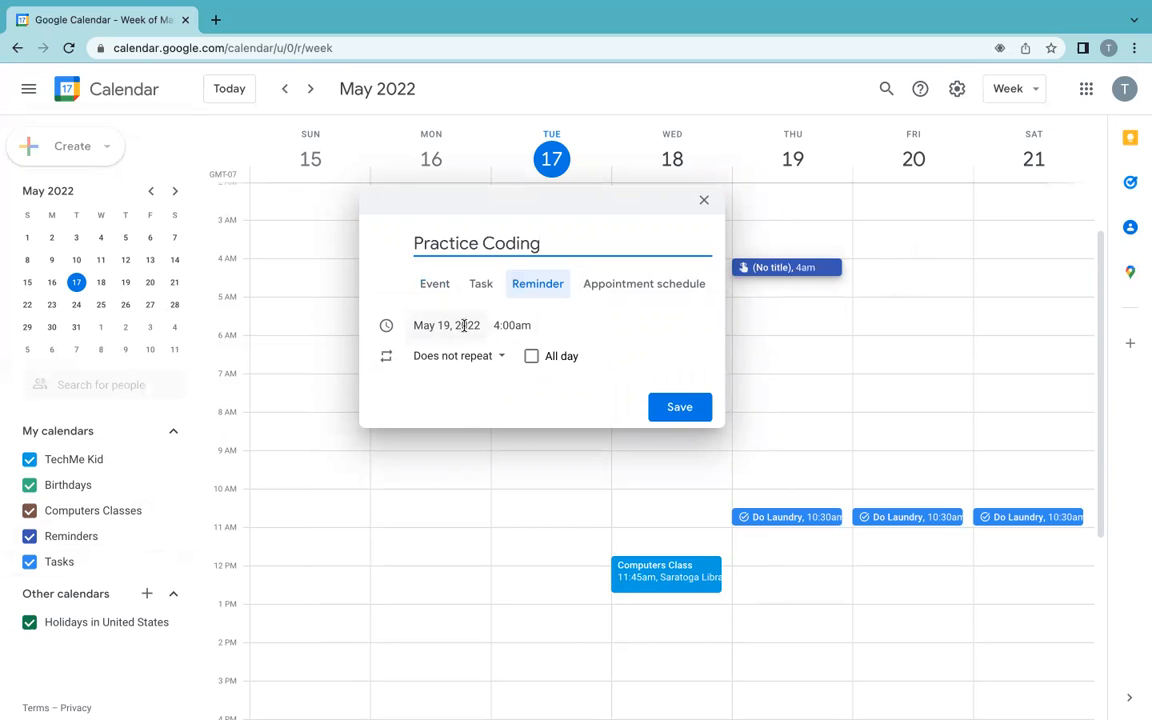
Set the Practice Coding reminder to 7:15am, repeat it monthly on the third Thursday, and save it.
left_click(512, 325)
scroll(571, 430, "down", 5)
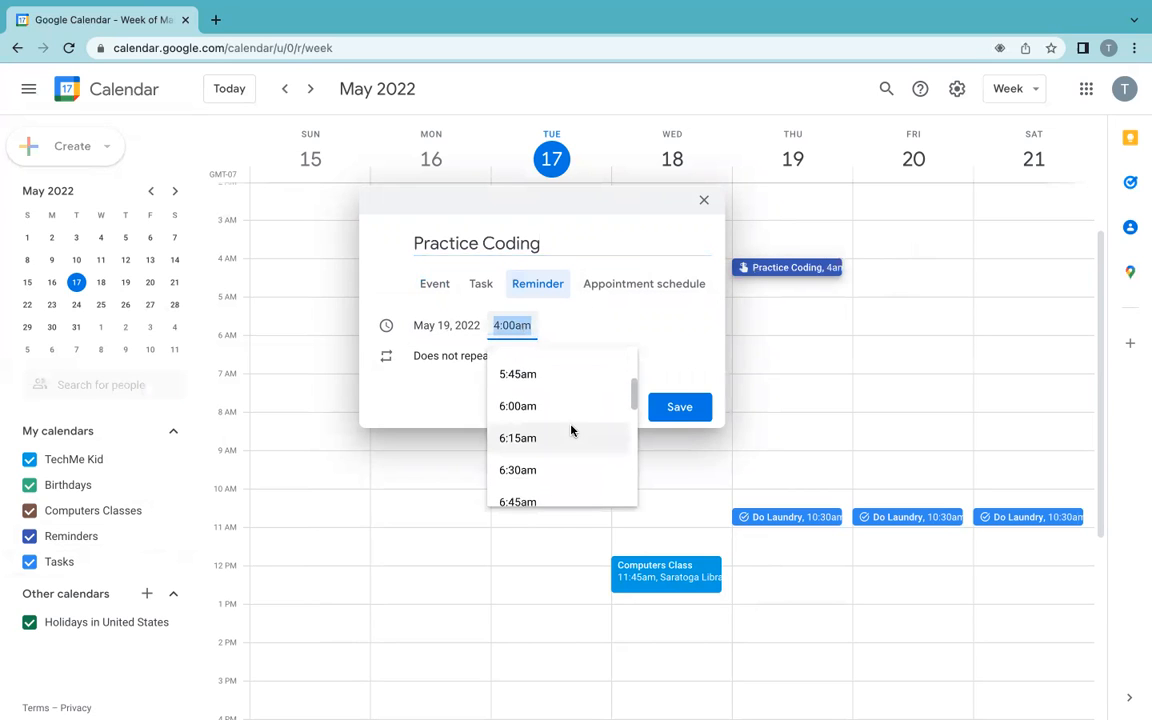
scroll(571, 430, "down", 2)
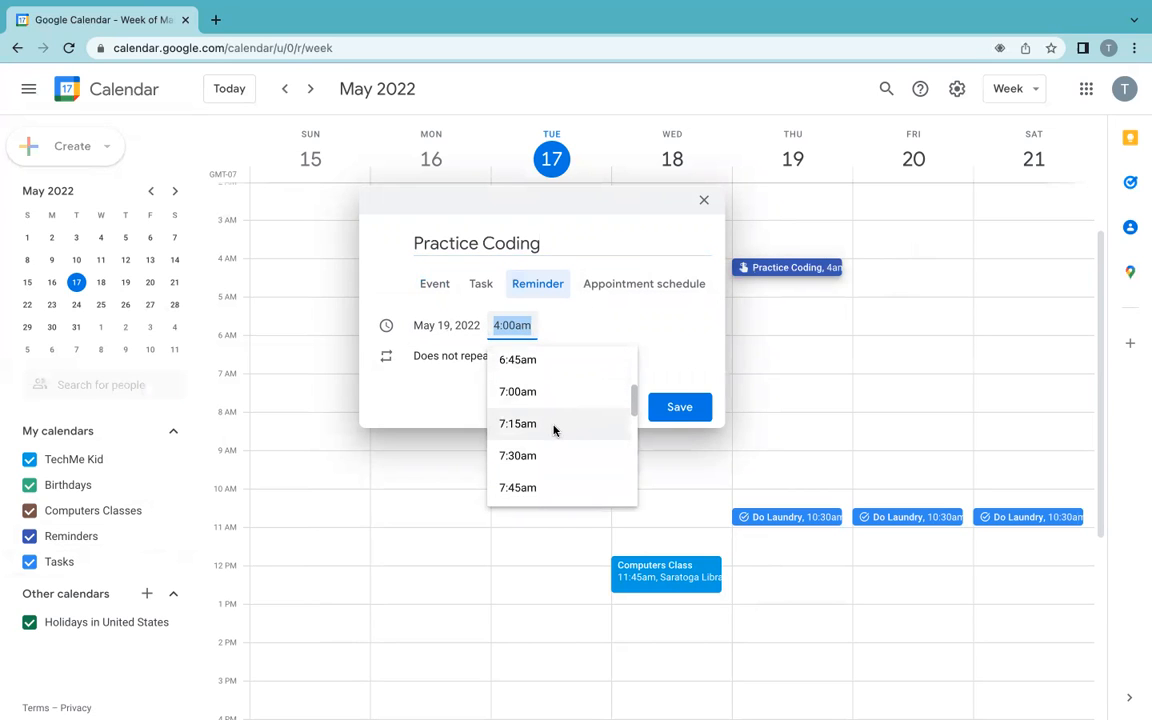
left_click(553, 429)
left_click(473, 360)
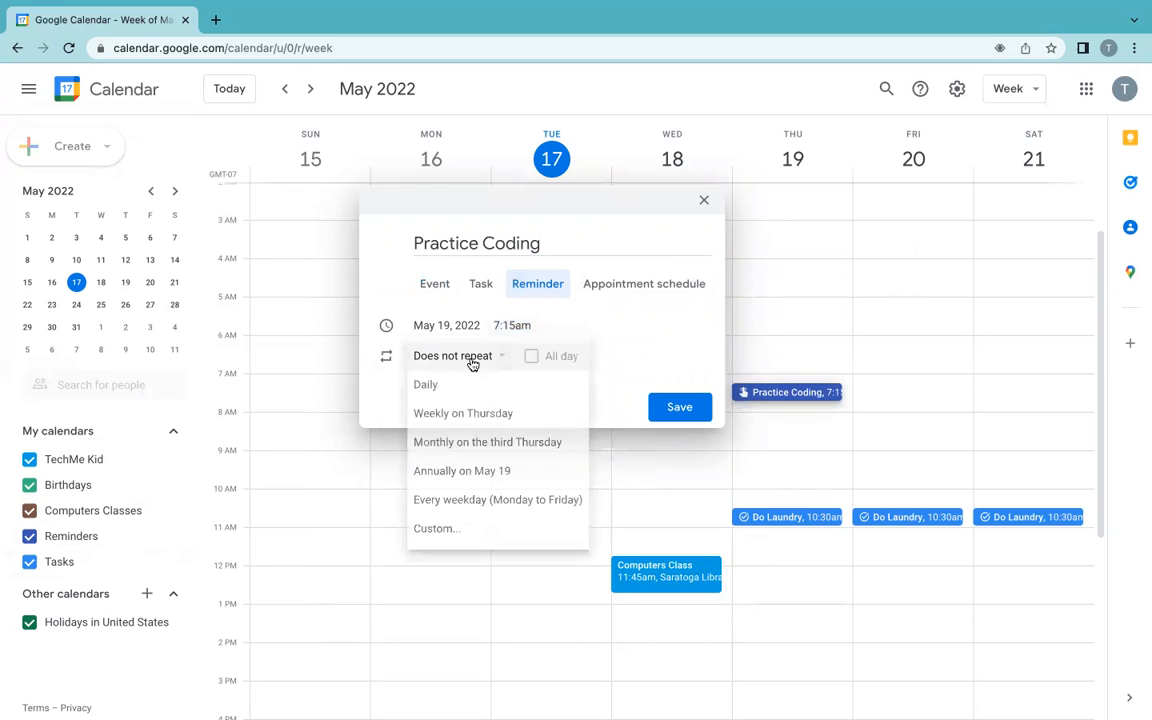
left_click(498, 443)
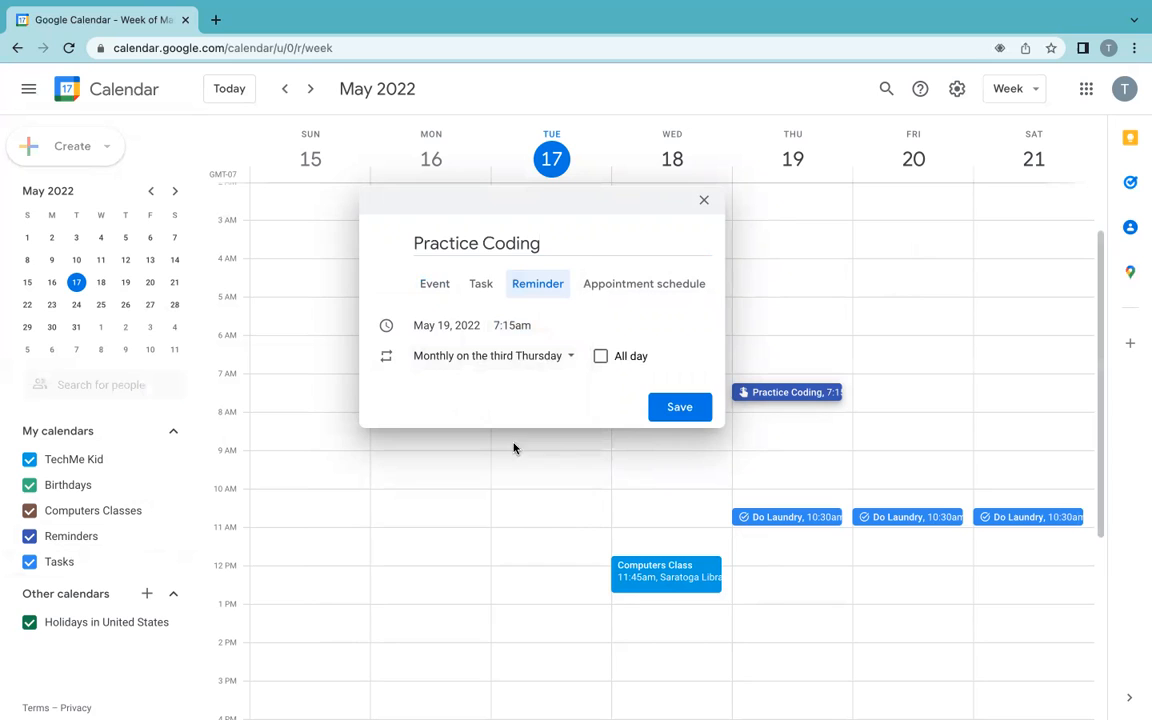
left_click(678, 406)
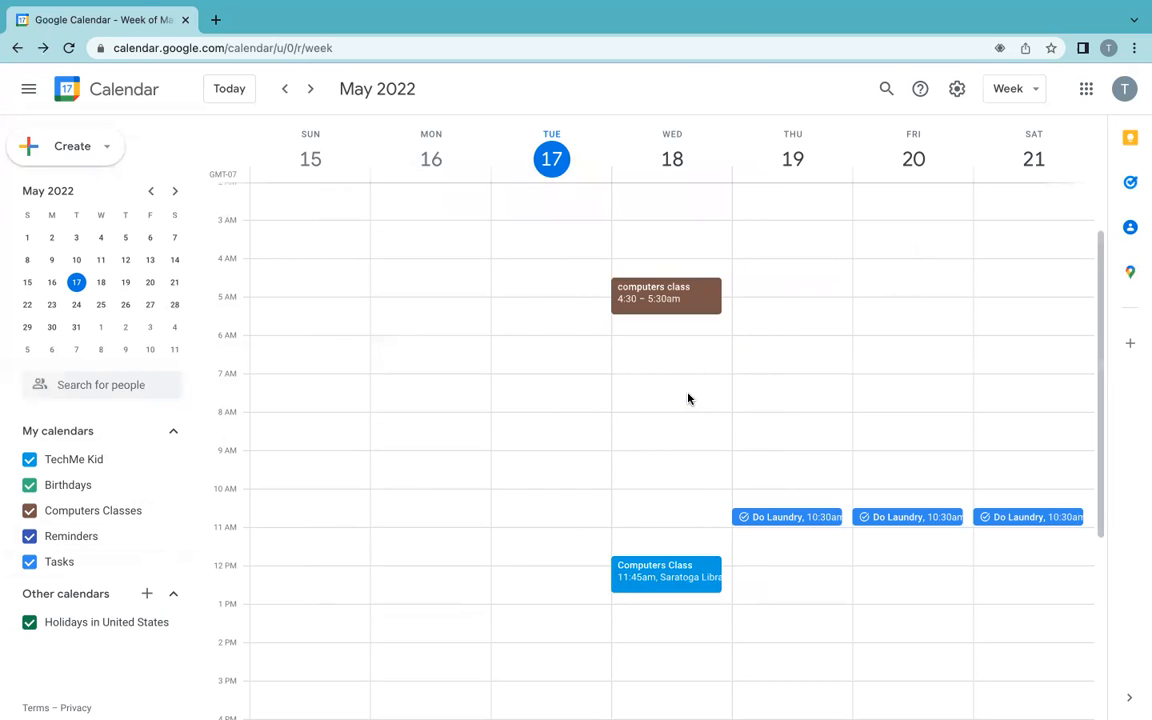
Switch the calendar to month view and hide every calendar except Computers Classes.
left_click(1014, 100)
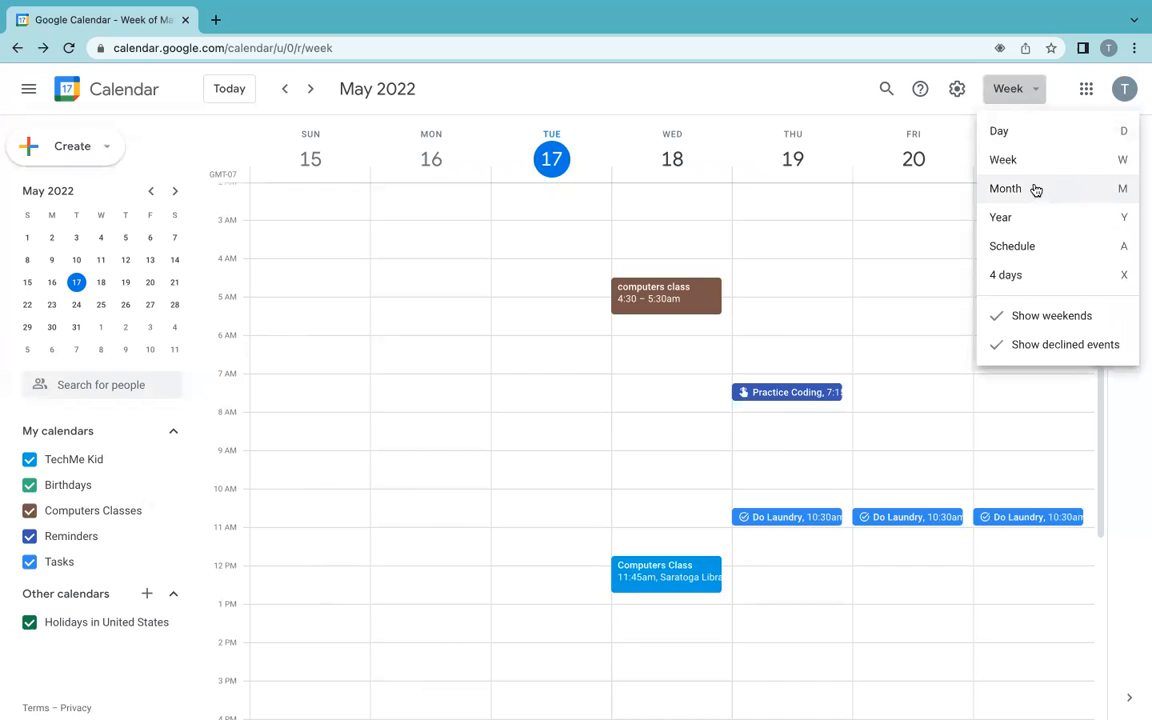
left_click(1035, 189)
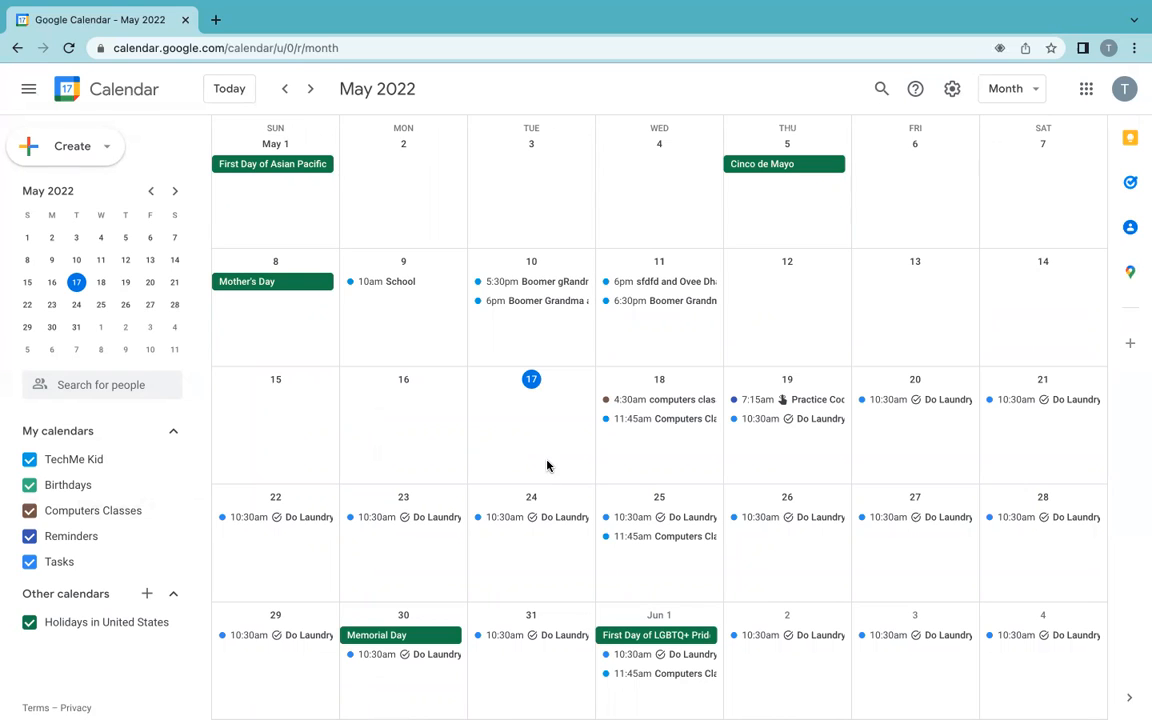
left_click(29, 460)
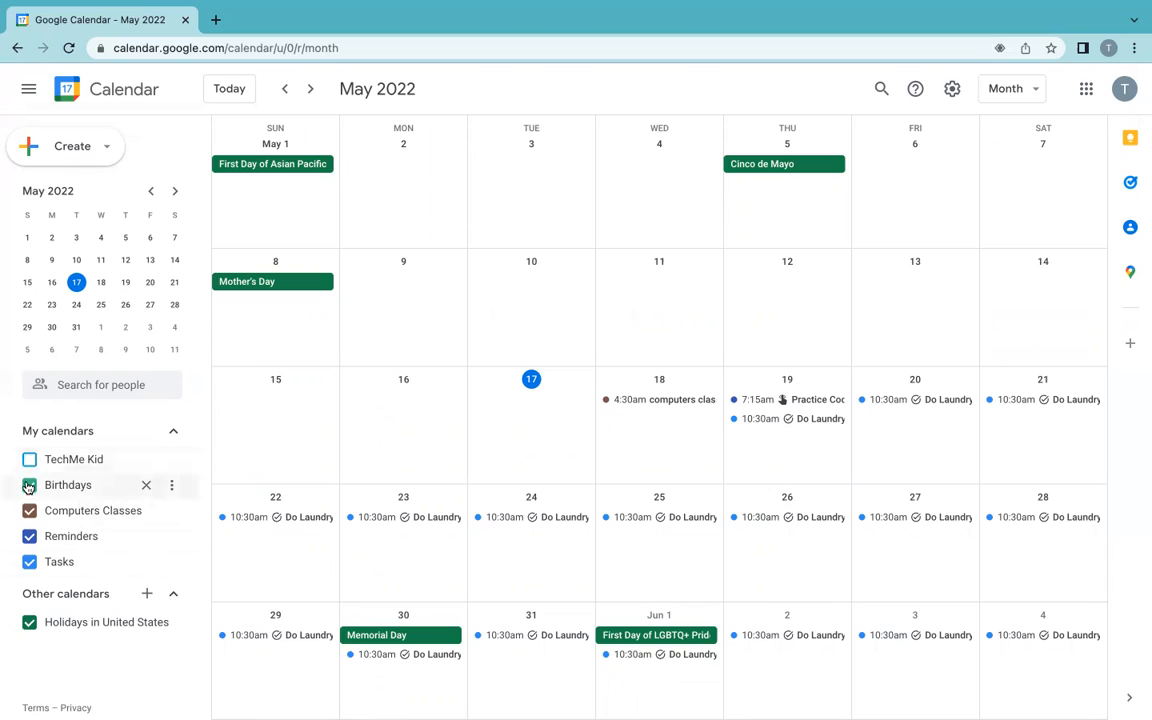
left_click(30, 484)
left_click(30, 536)
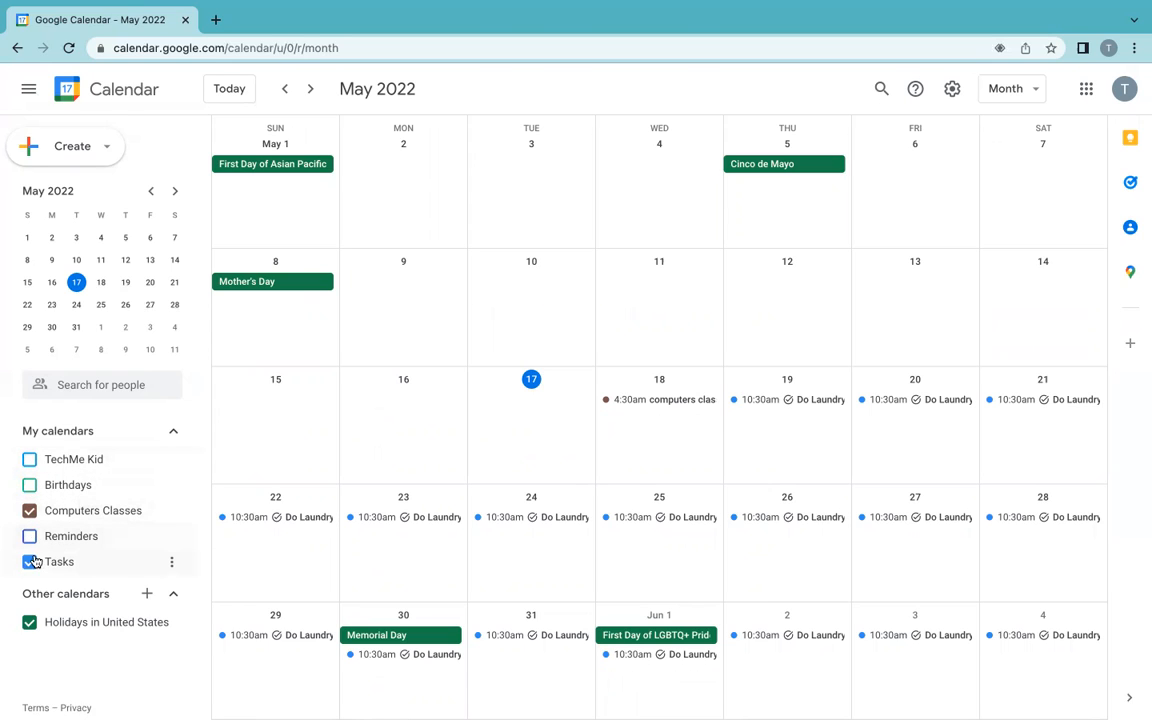
left_click(30, 561)
left_click(29, 622)
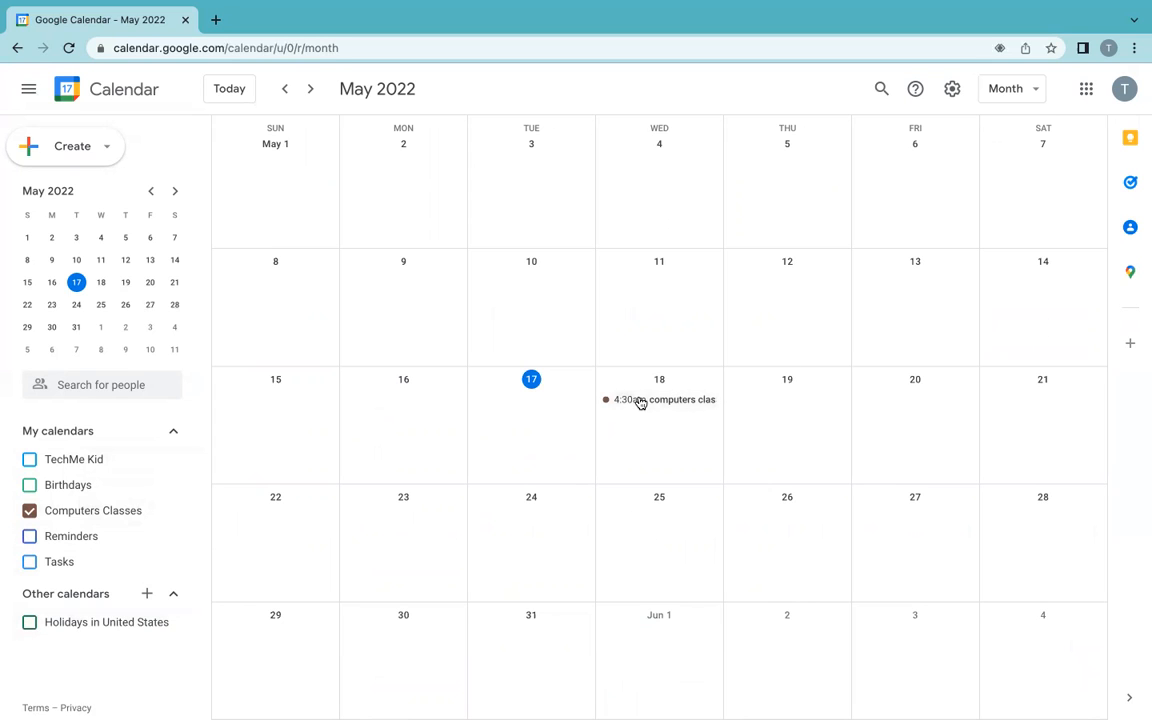
Show the hidden primary, Birthdays, Reminders, Tasks and Holidays in United States calendars again.
left_click(18, 459)
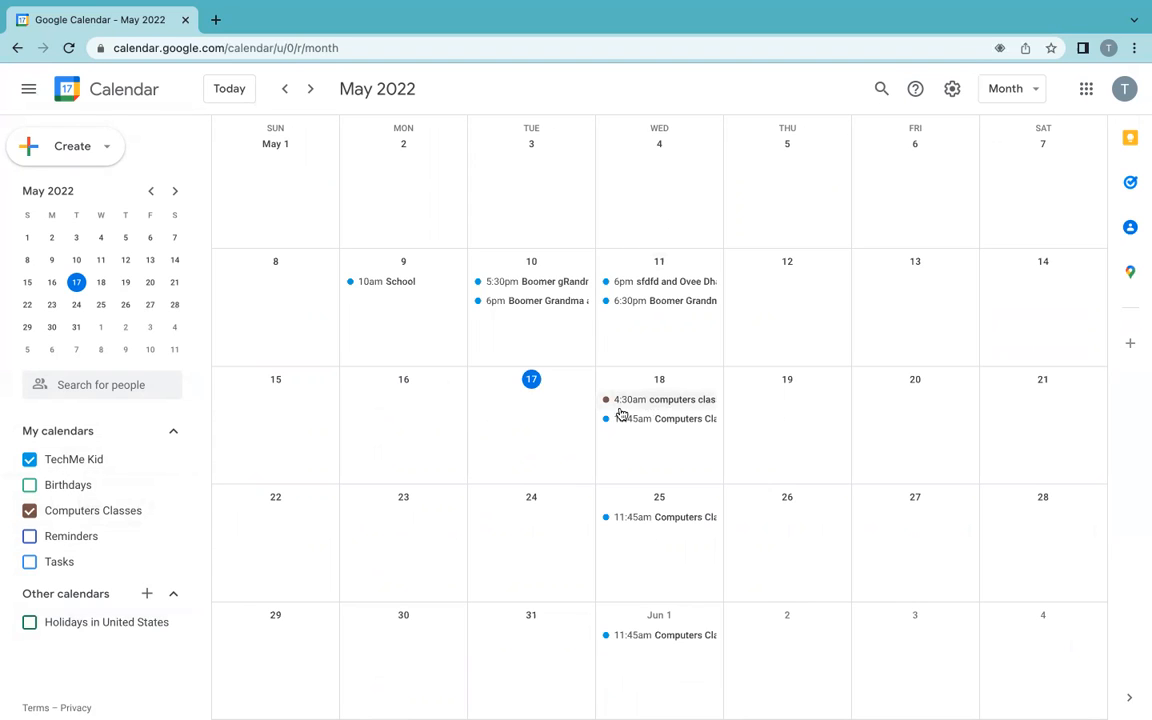
left_click(30, 486)
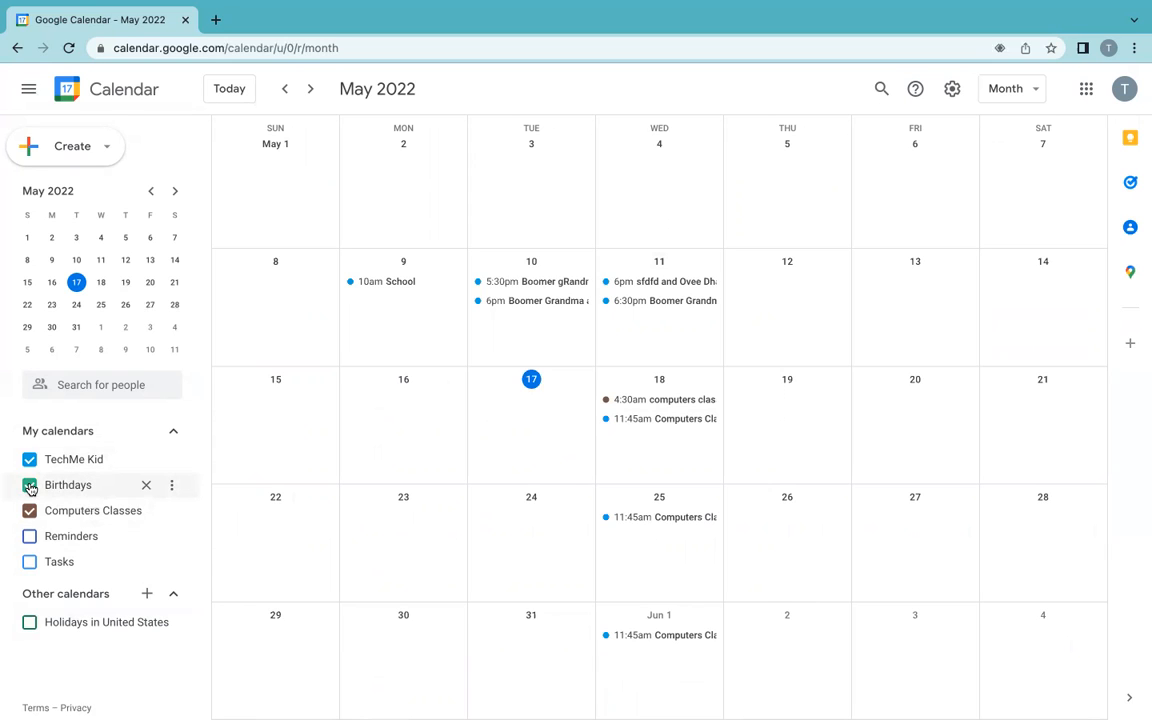
left_click(30, 536)
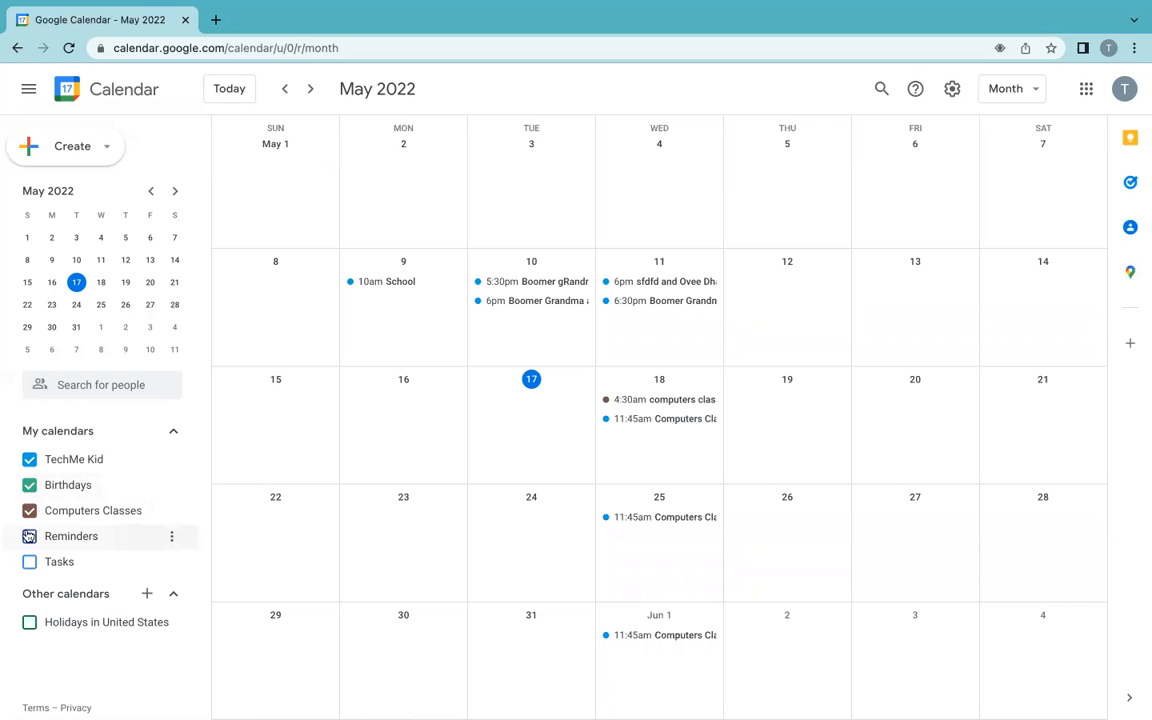
left_click(32, 565)
left_click(31, 623)
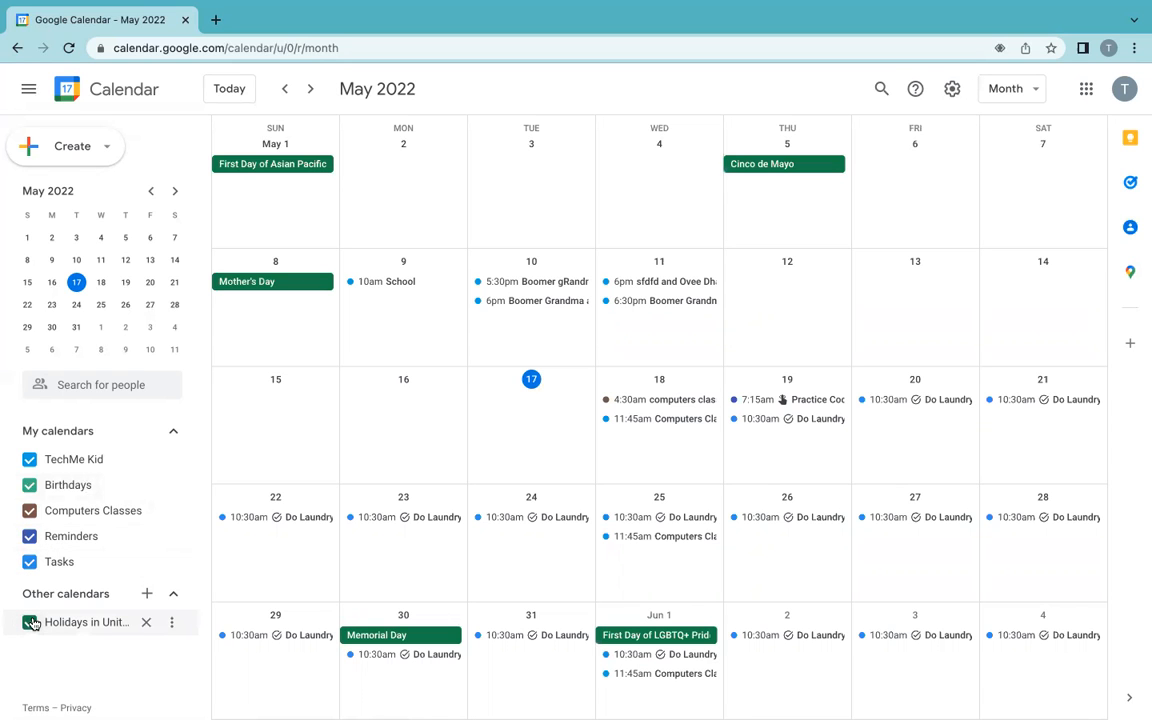